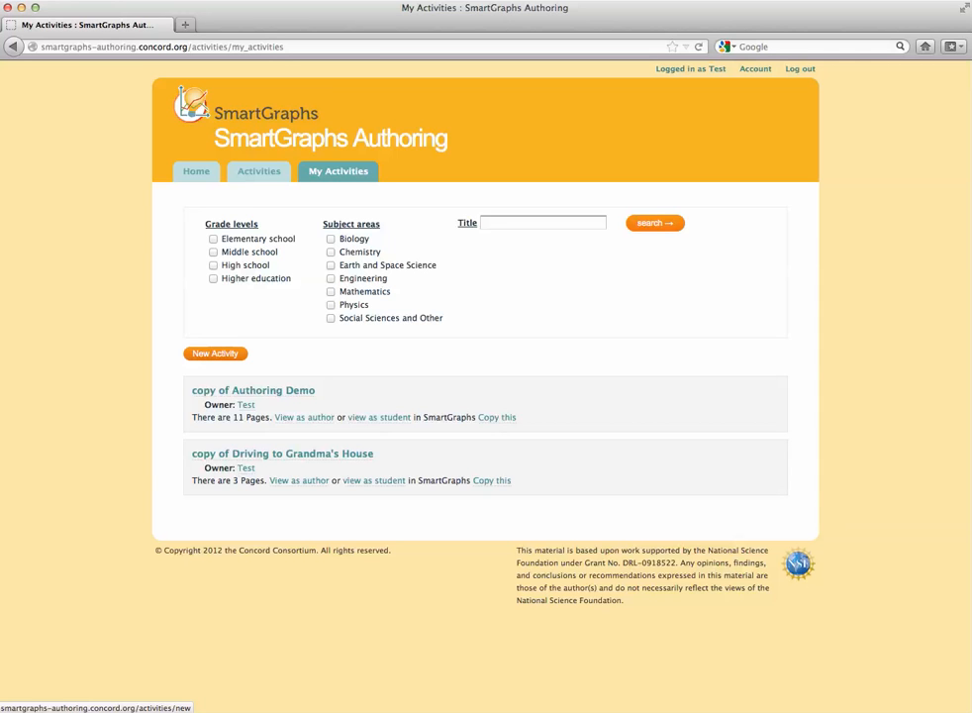
Create a new activity named Phase Change, replacing the author name with the author's own first name
left_click(215, 353)
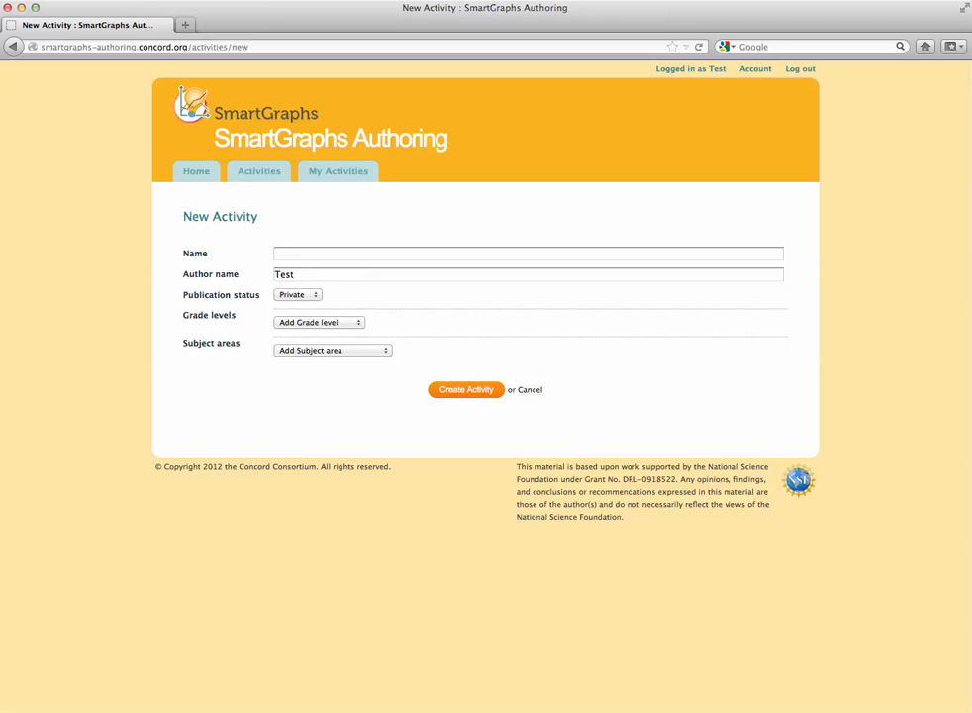
type("Phase Change")
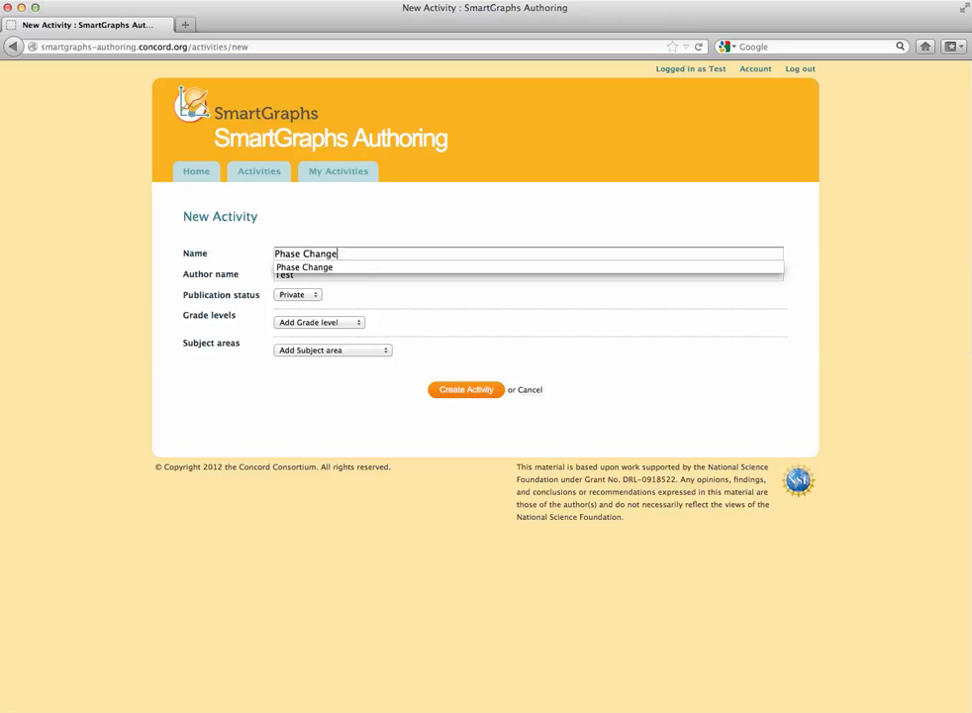
key("Tab")
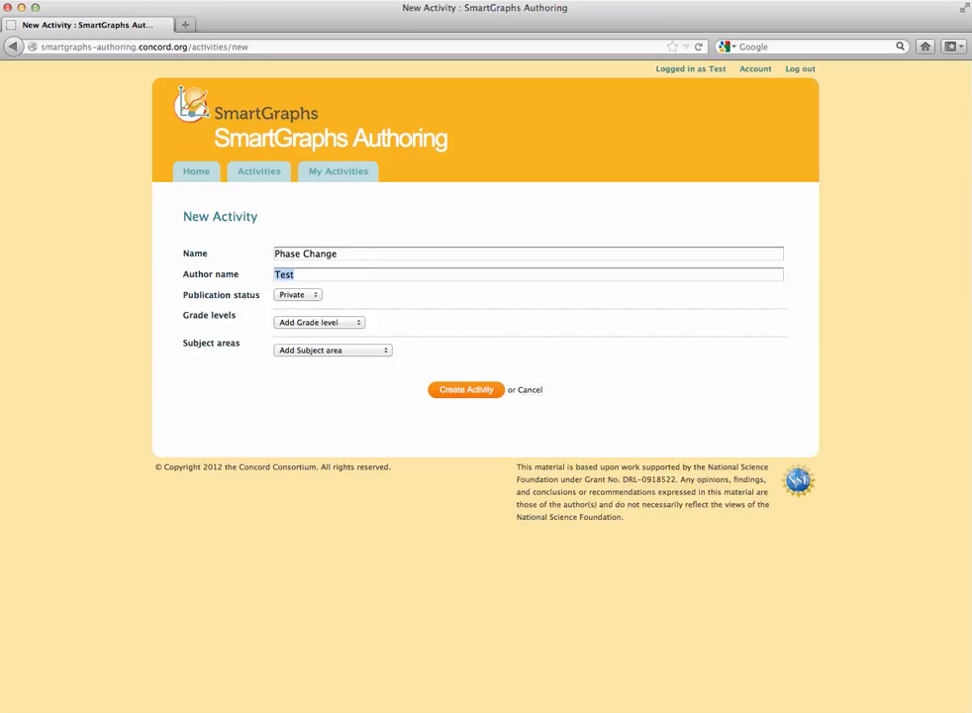
key("Left")
key("Delete")
key("Delete")
key("Delete")
key("Delete")
type("S")
key("BackSpace")
type("Andy")
key("Return")
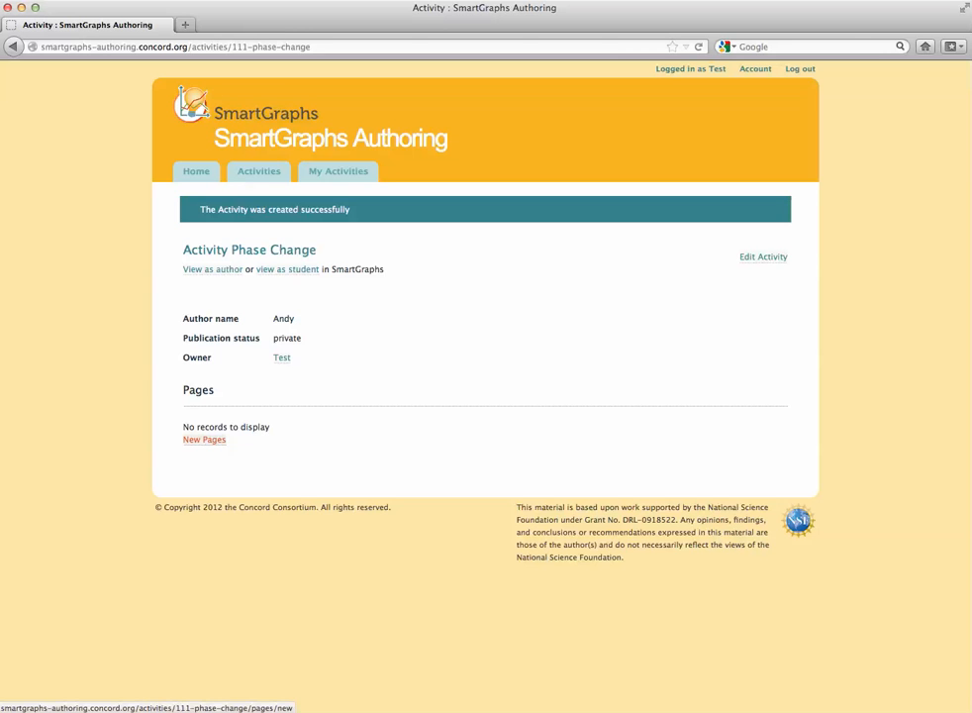
Add a page named Predict with the instructions for graphing the heated water's temperature over 10 minutes, leaving its position empty
left_click(204, 440)
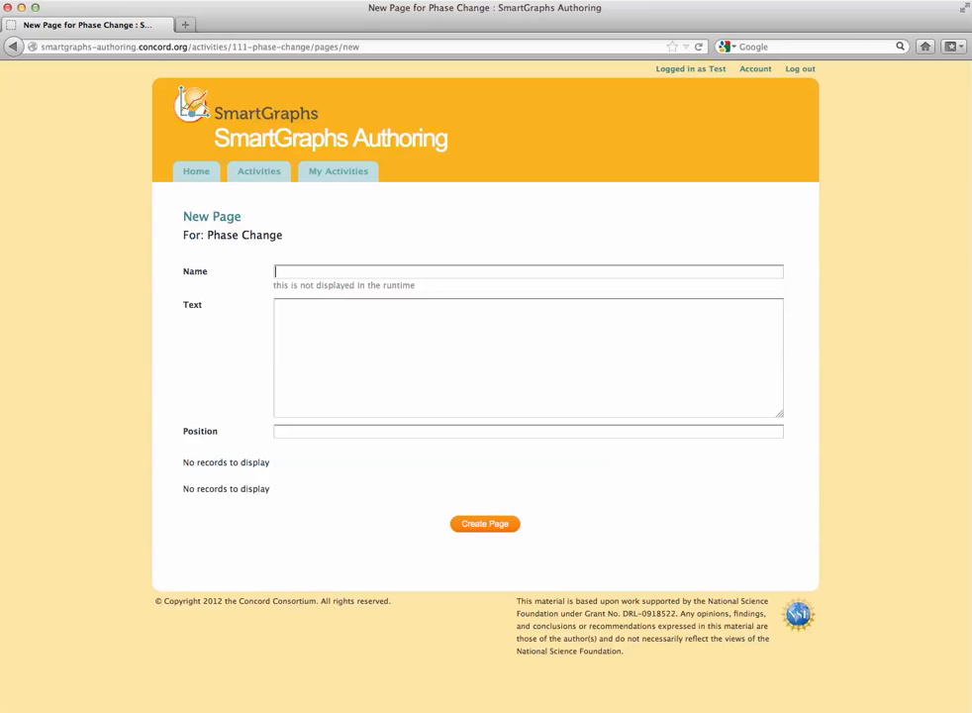
type("Predict")
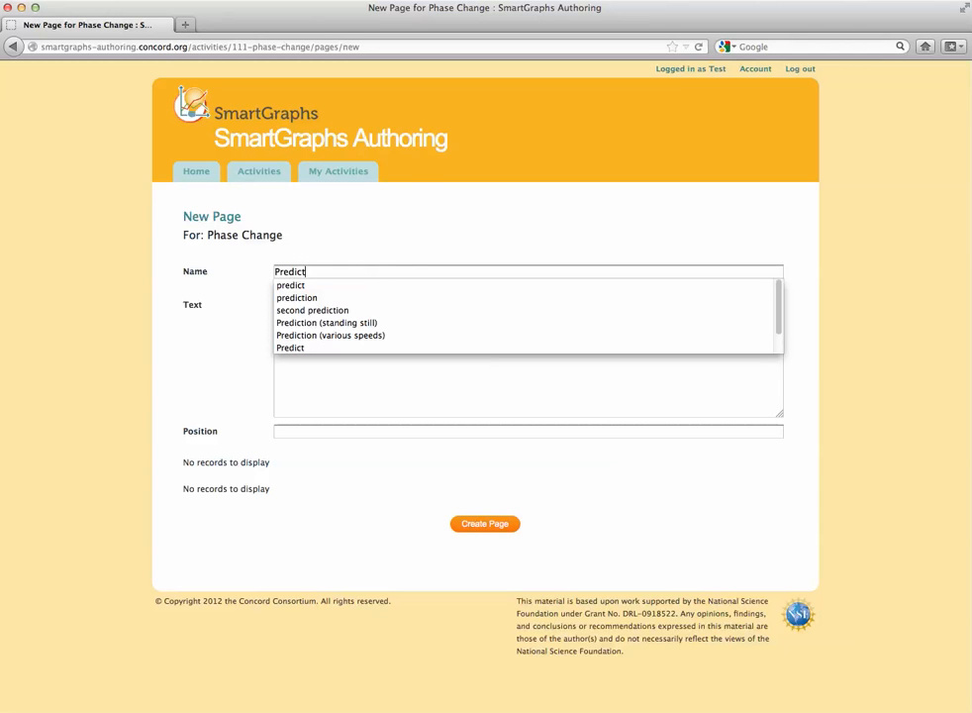
key("Tab")
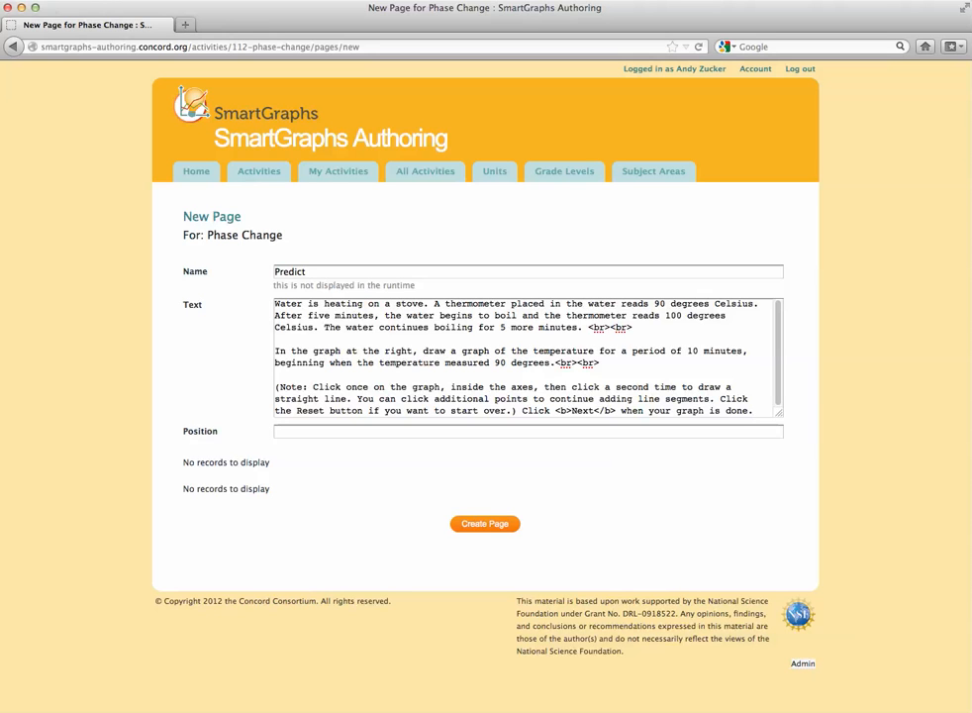
left_click_drag(274, 304, 439, 304)
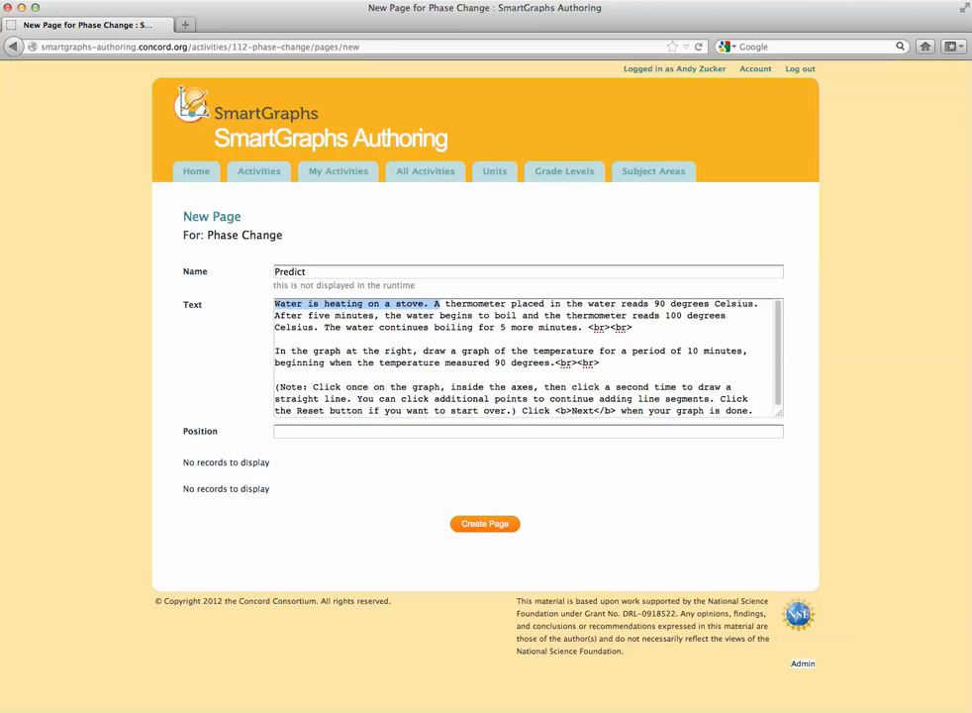
left_click_drag(588, 327, 633, 328)
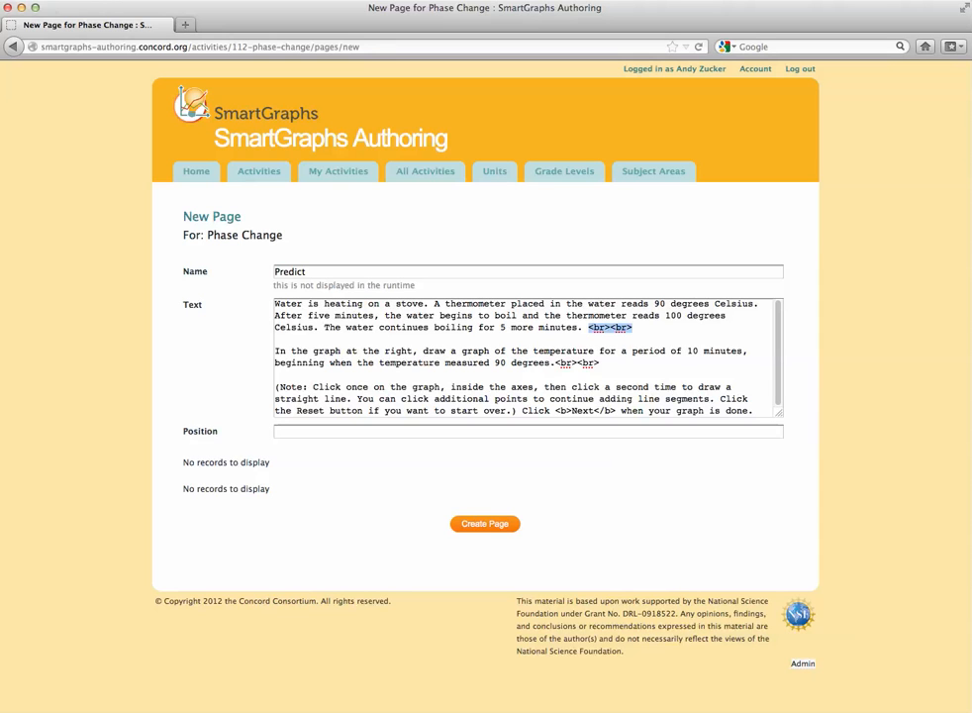
left_click(277, 431)
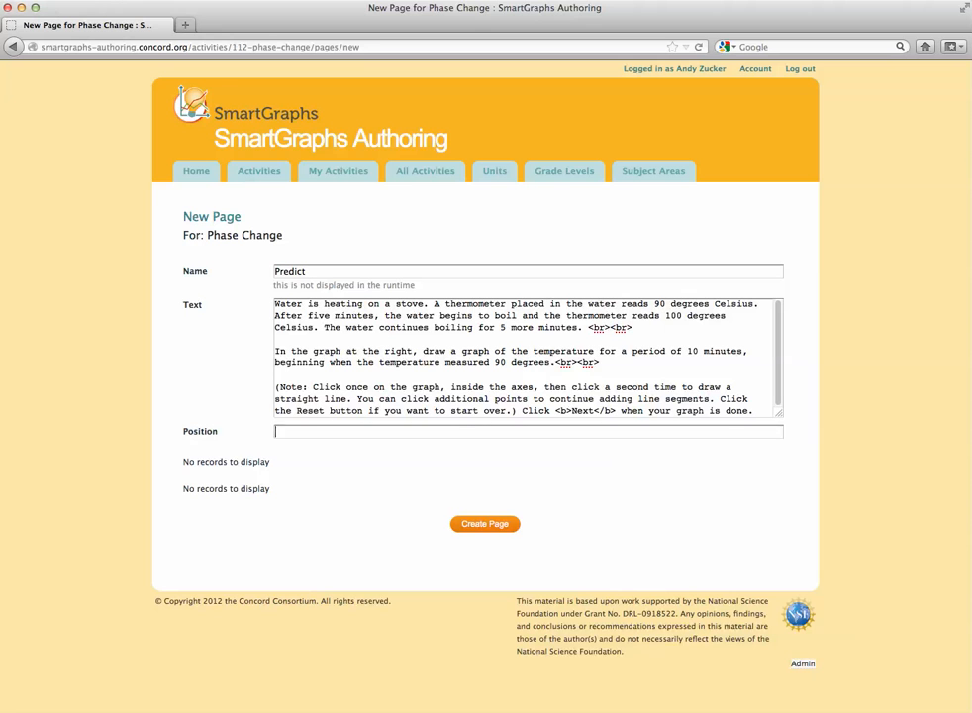
key("Return")
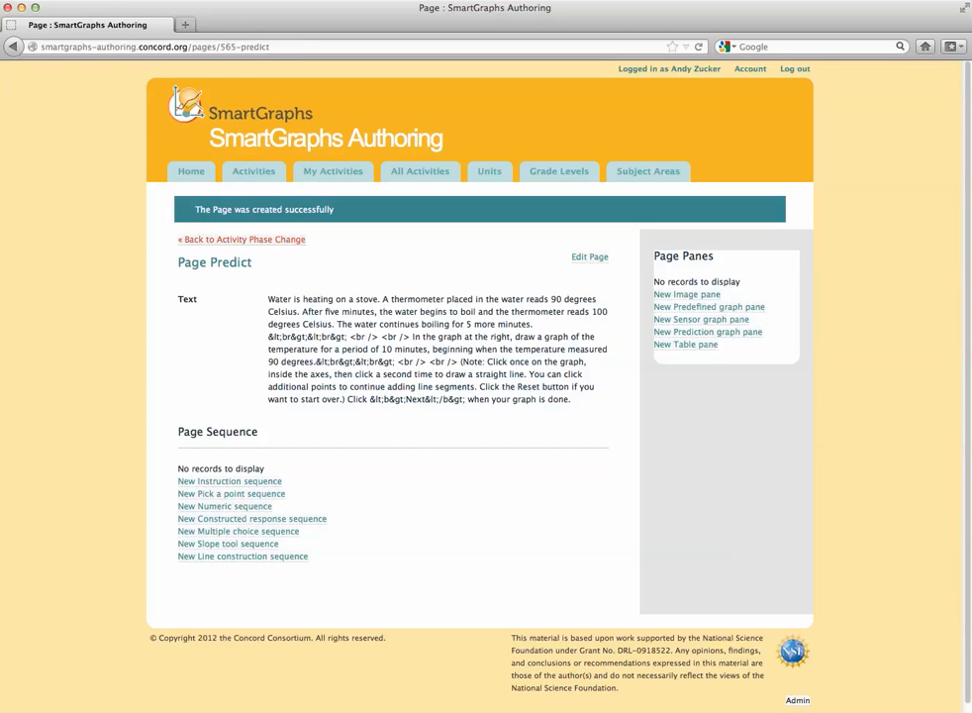
Open the Phase Change activity's author preview in a separate browser tab, check the Predict page's text, and return to the activity
left_click(222, 238)
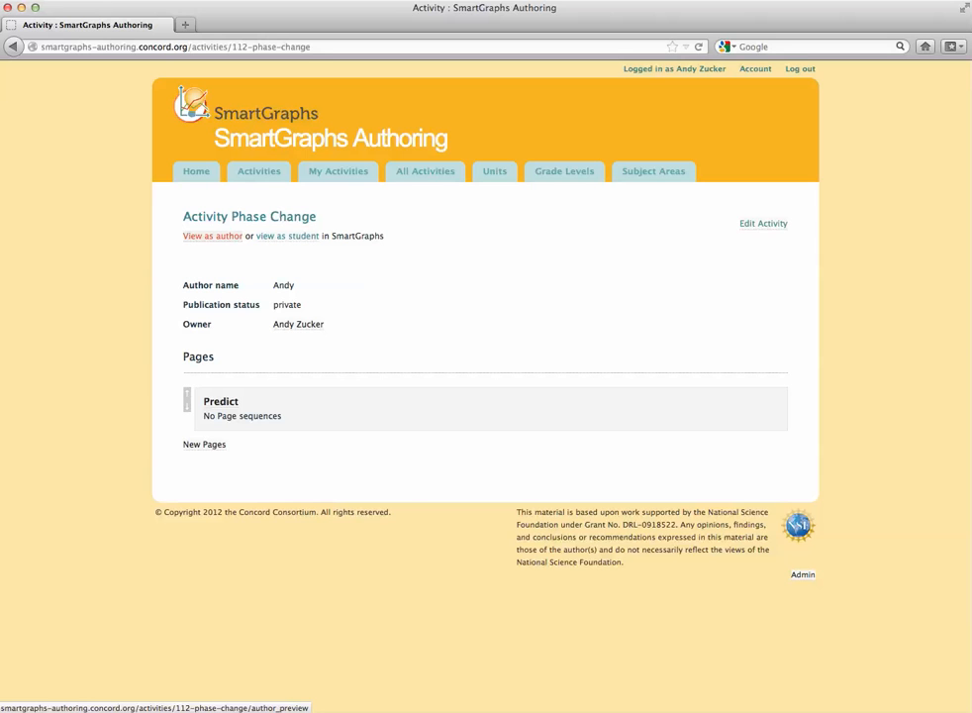
right_click(224, 237)
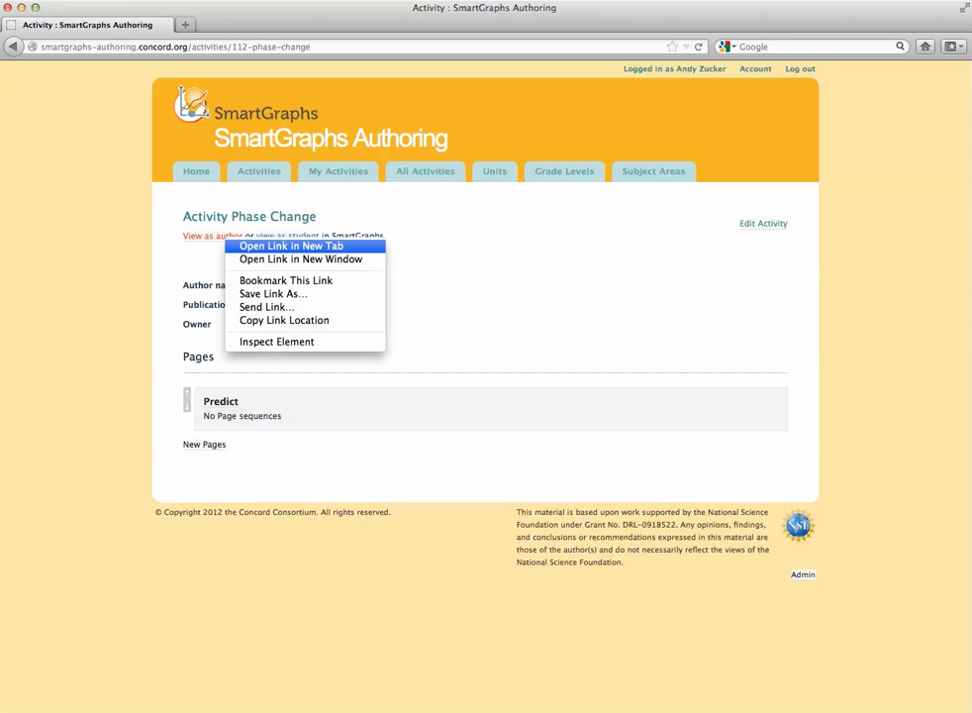
left_click(291, 246)
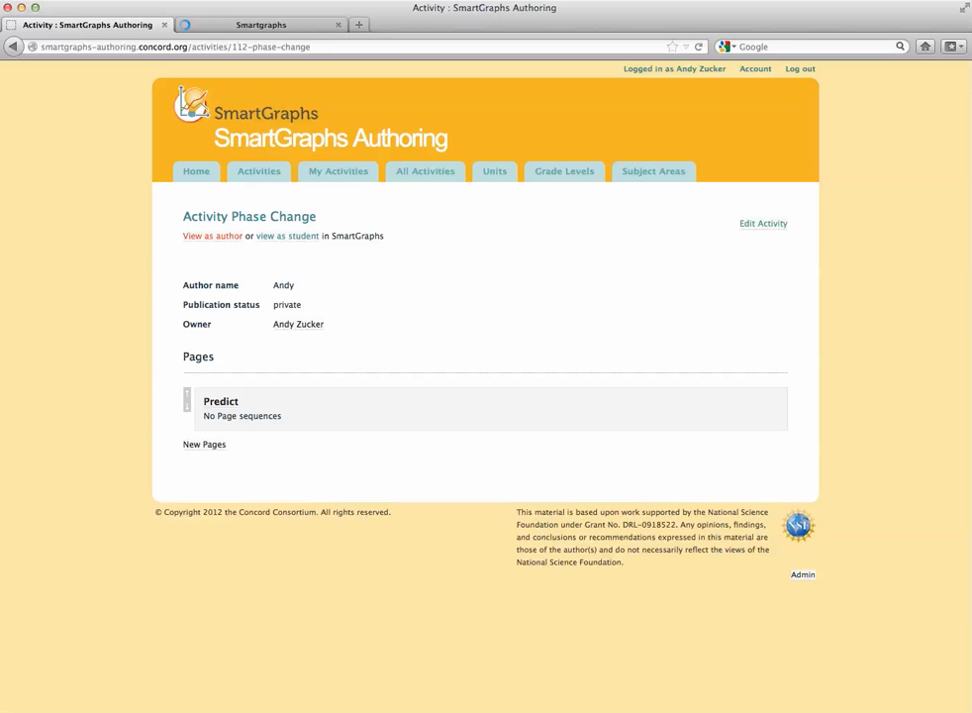
left_click(258, 25)
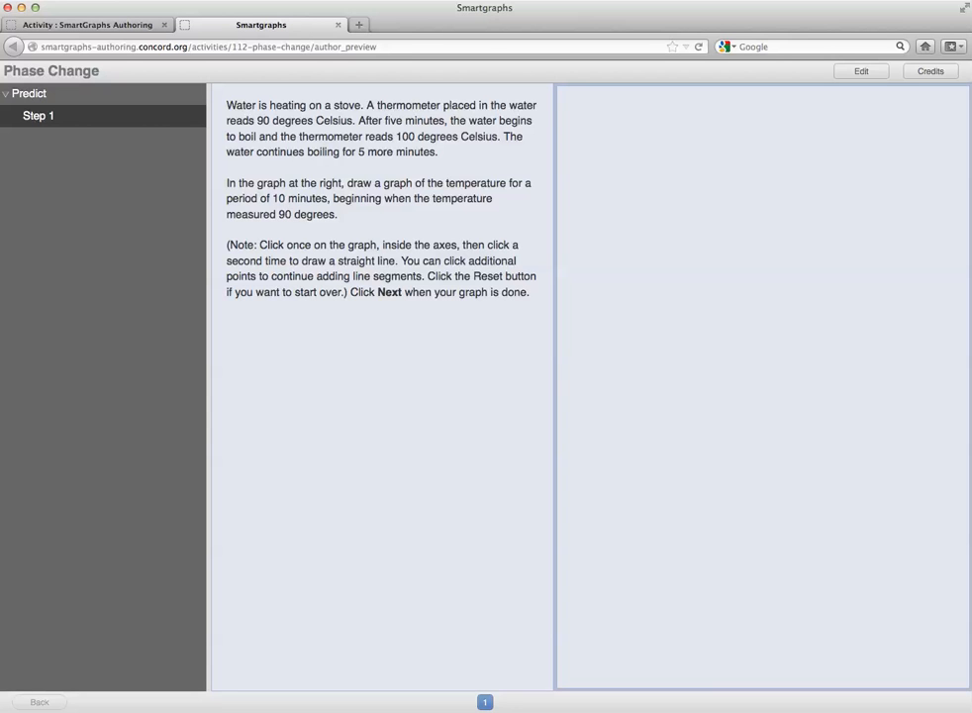
left_click(87, 24)
left_click(255, 25)
left_click(89, 25)
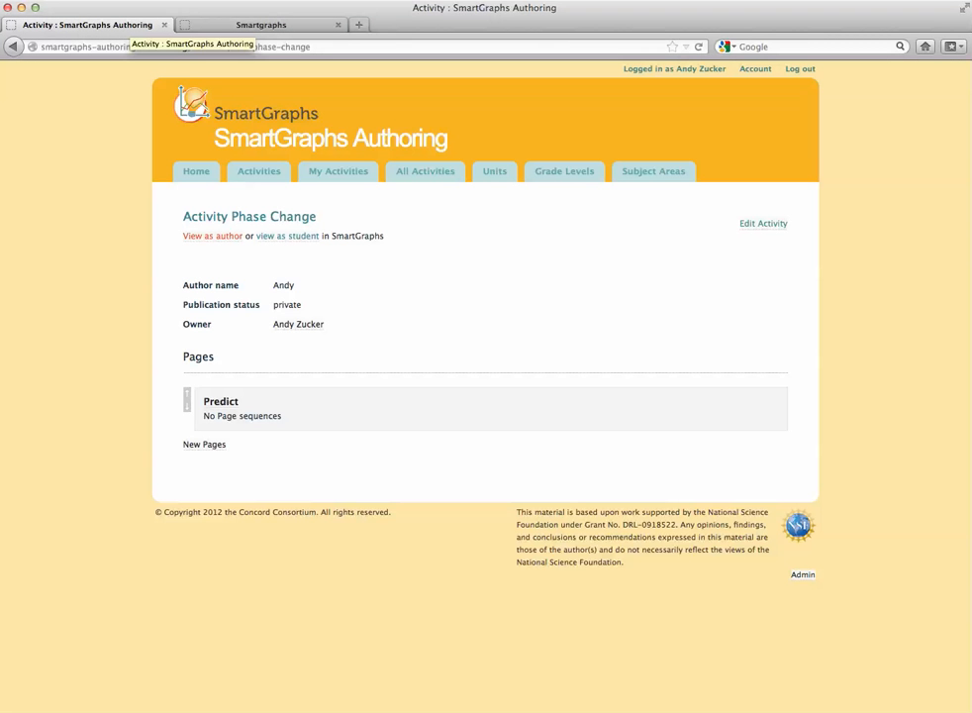
left_click(259, 24)
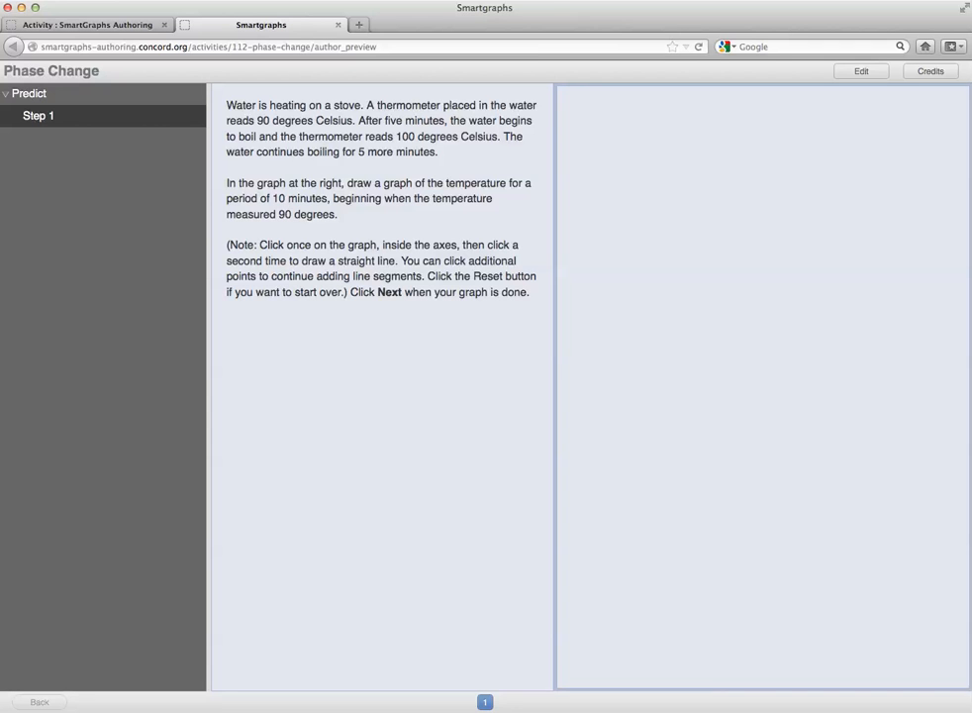
left_click(107, 23)
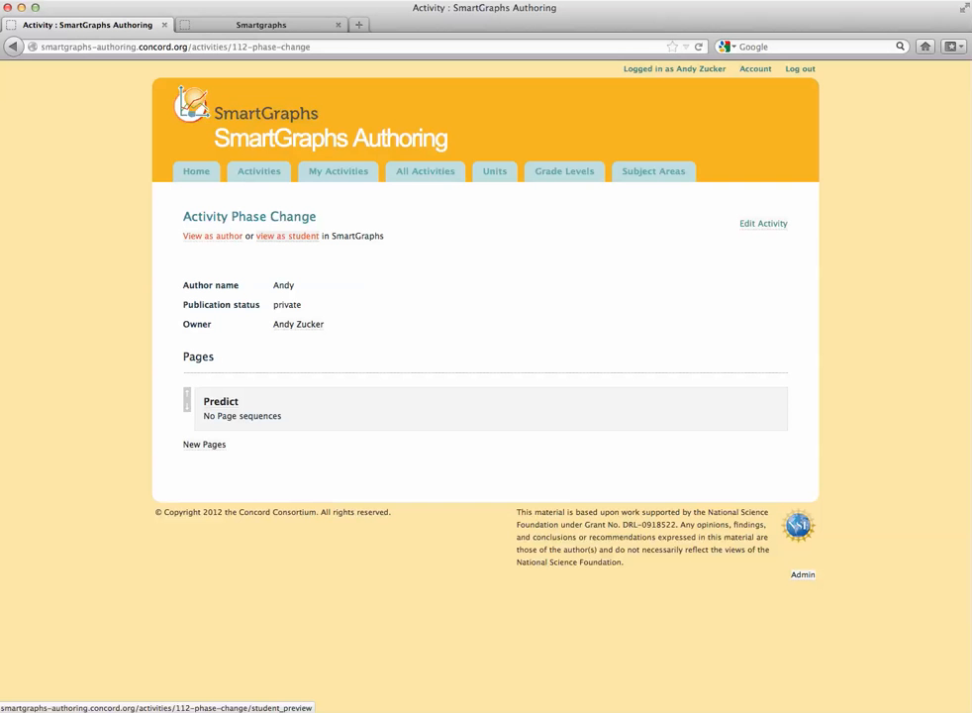
Set up a Predict prediction graph titled Temperature of the Water: Temperature 80–120 degrees Celsius, 8 ticks; Time 0–10, 10 ticks; precision 0.1; Connecting Points
left_click(221, 401)
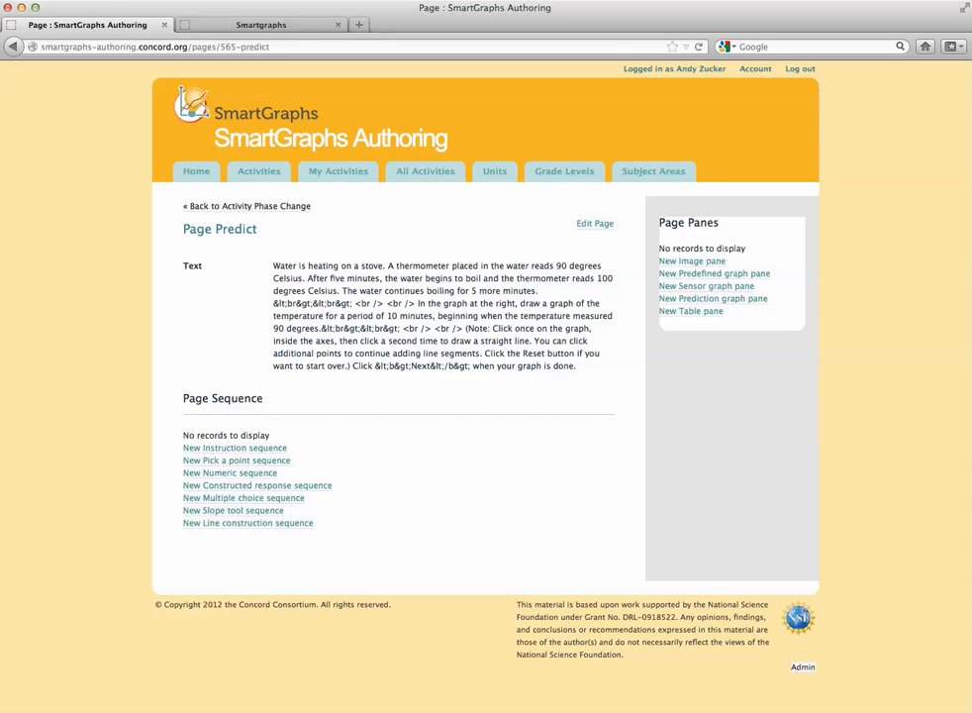
left_click(713, 298)
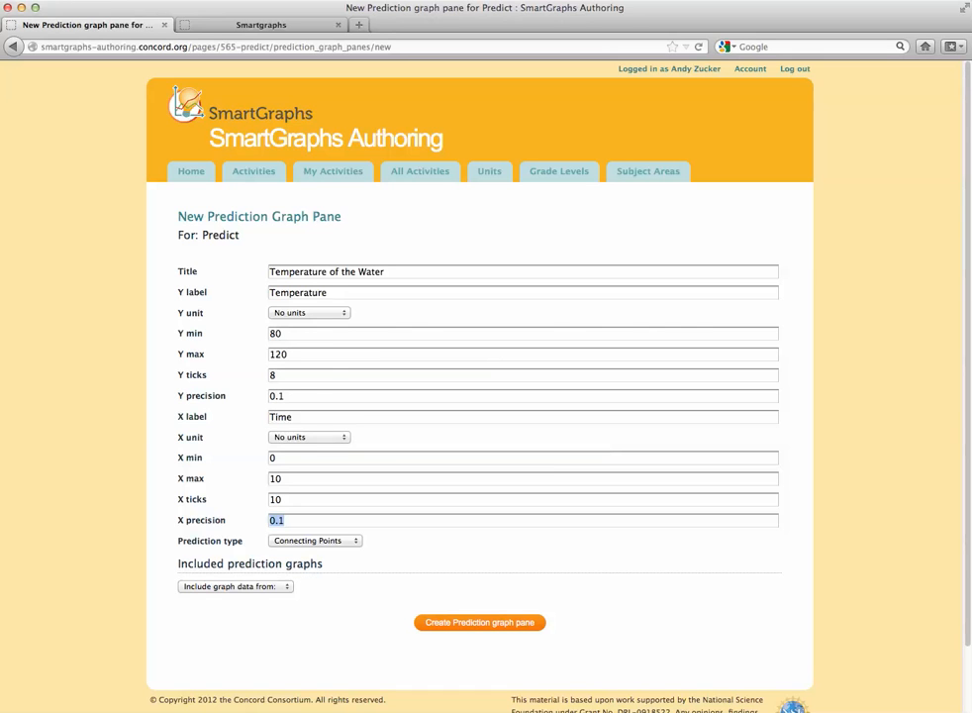
left_click(310, 313)
left_click(301, 355)
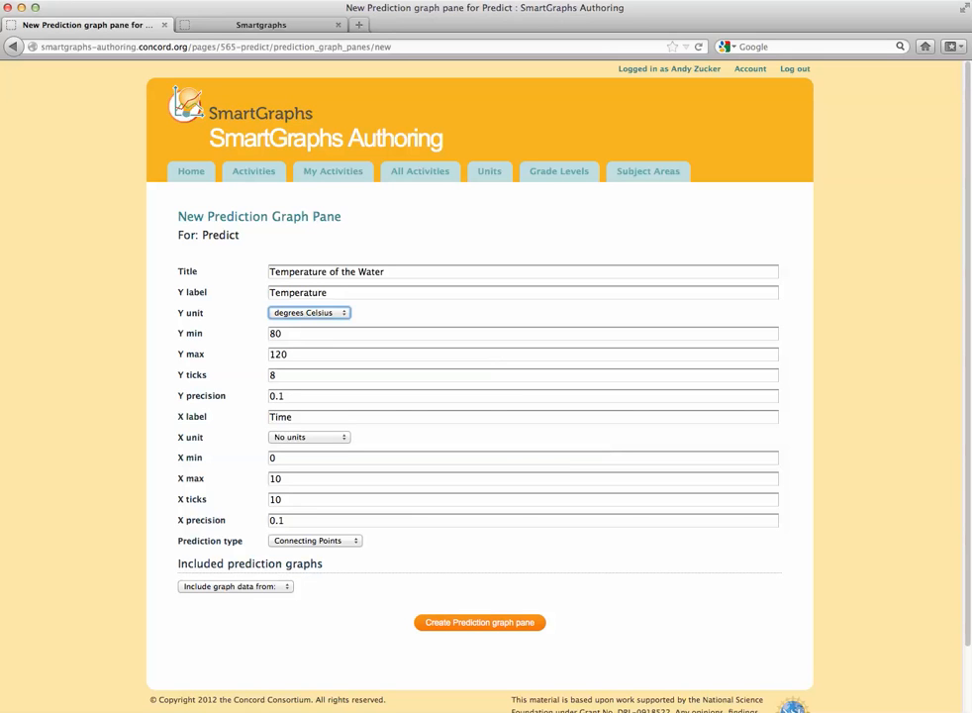
Set the X unit to minutes and create the prediction graph pane
left_click(309, 437)
key("Down")
key("Down")
key("Down")
key("Down")
key("Return")
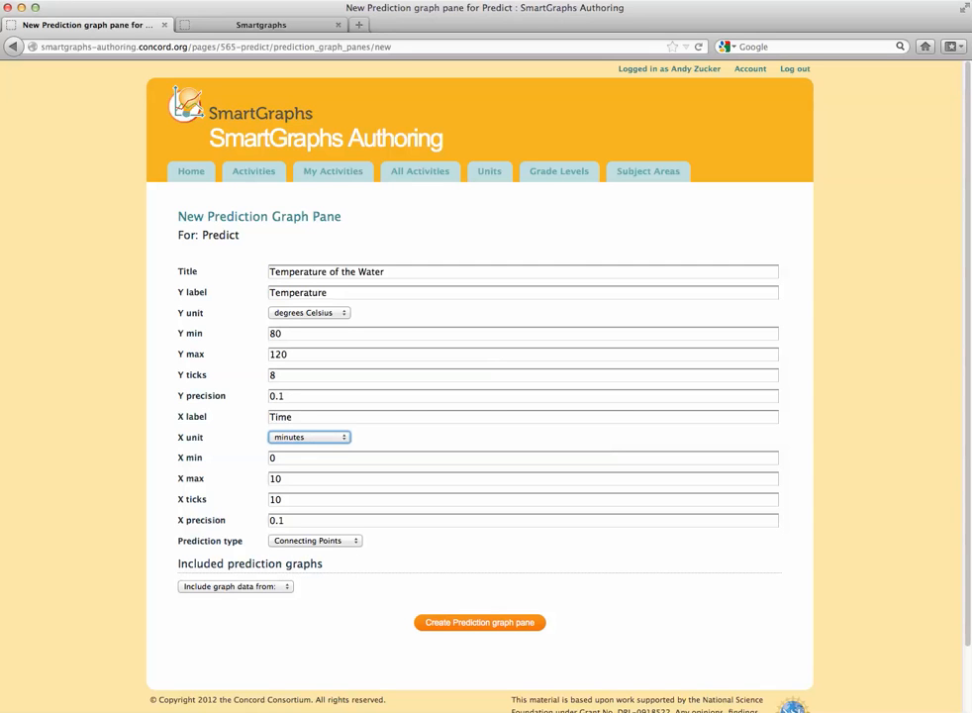
key("Return")
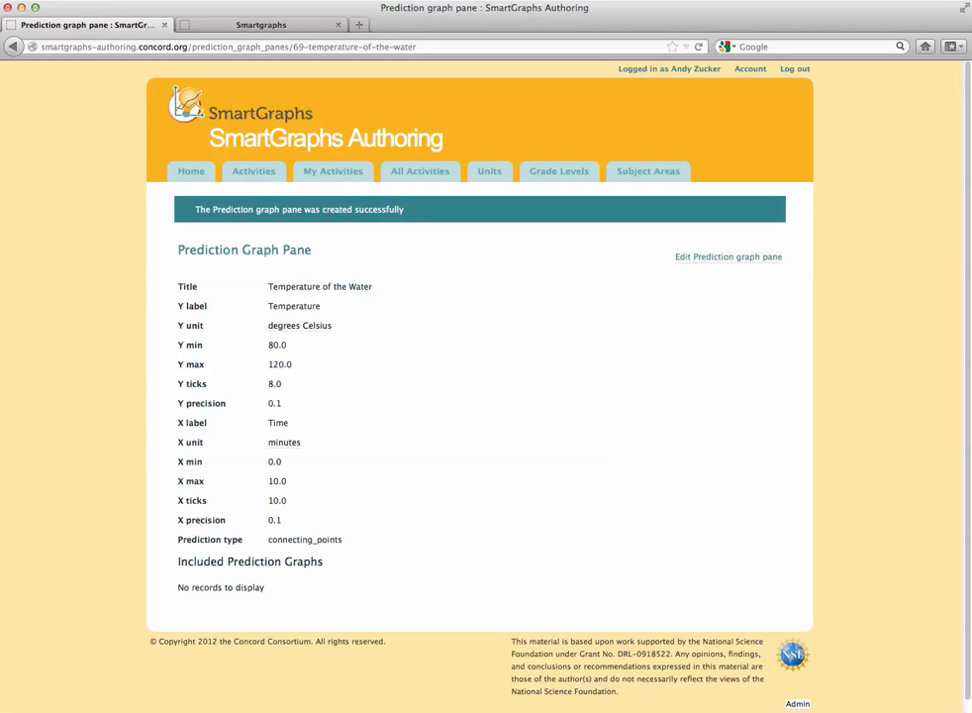
Reload the author preview and test the graph with a line rising from 90 to 100 degrees and staying level, and reset it
key("ctrl+Tab")
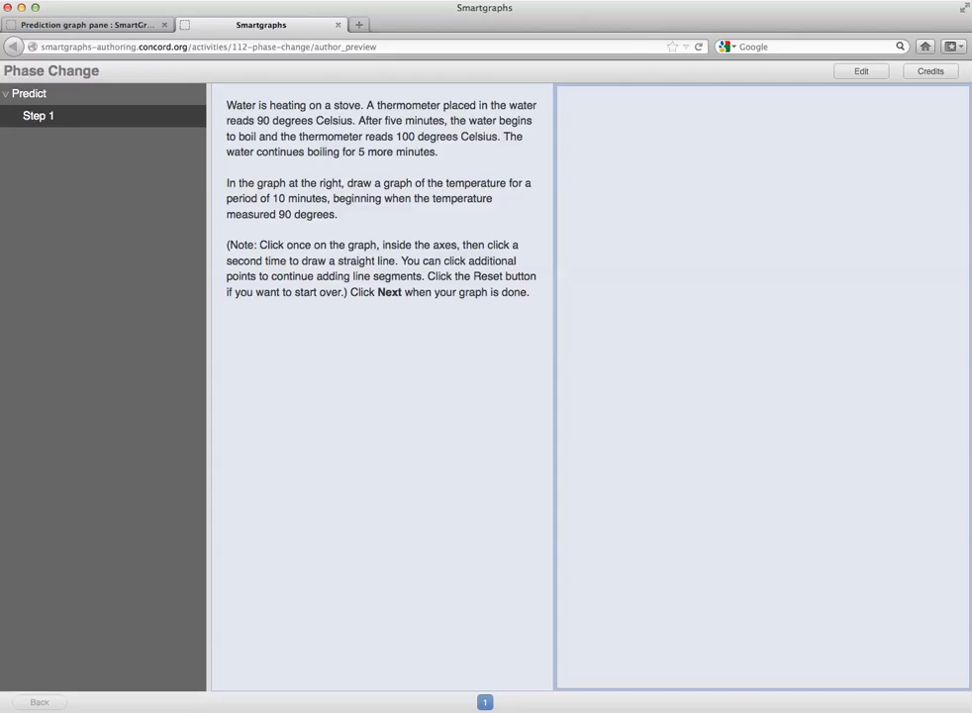
left_click(699, 47)
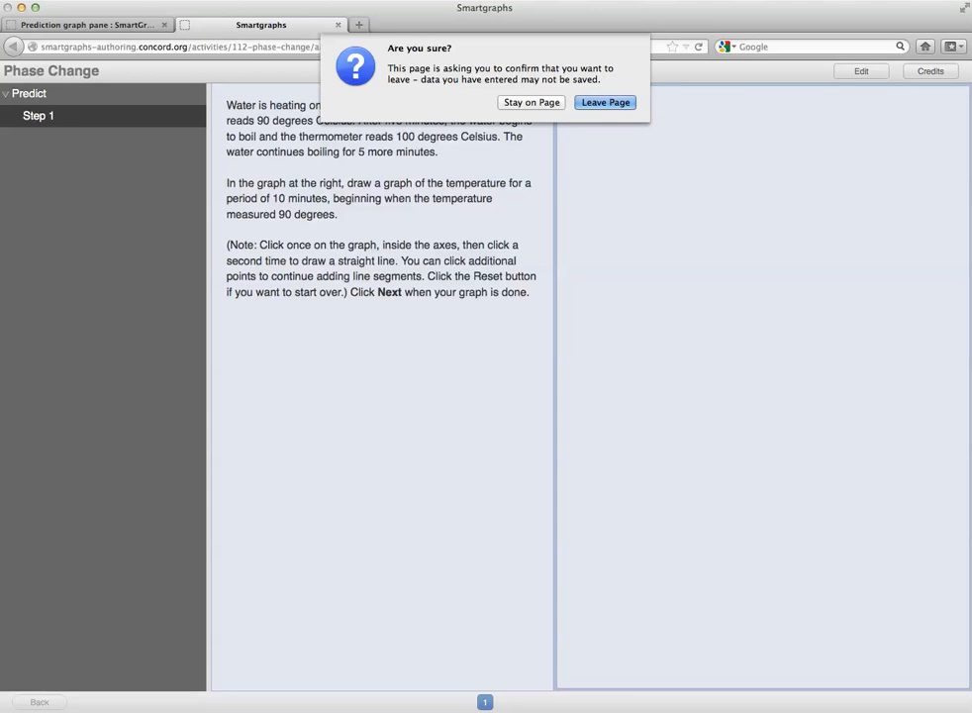
key("Return")
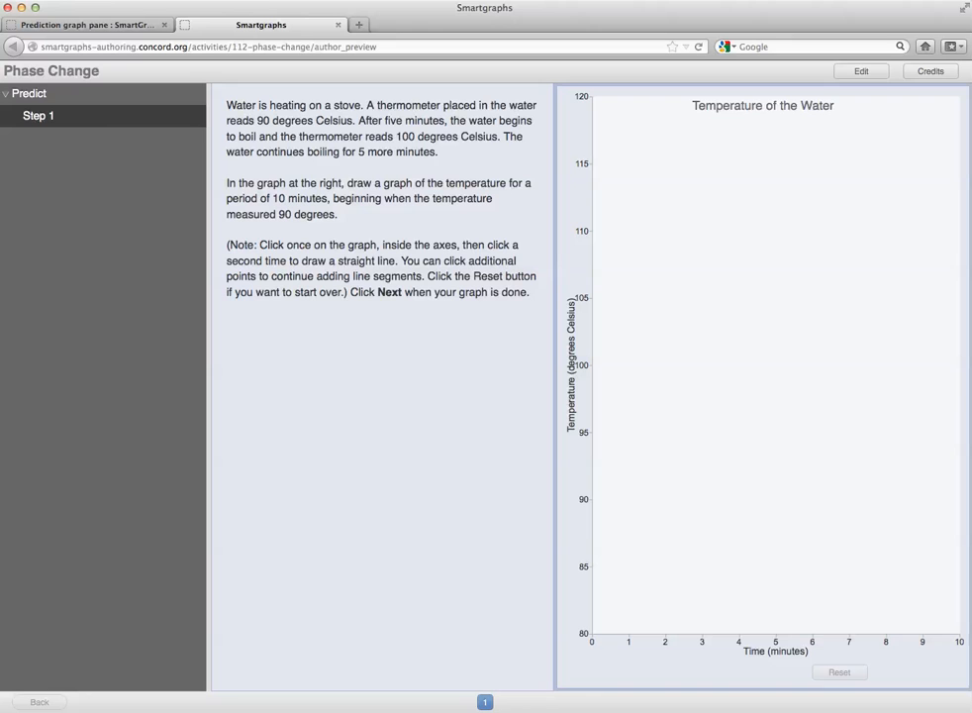
left_click(605, 499)
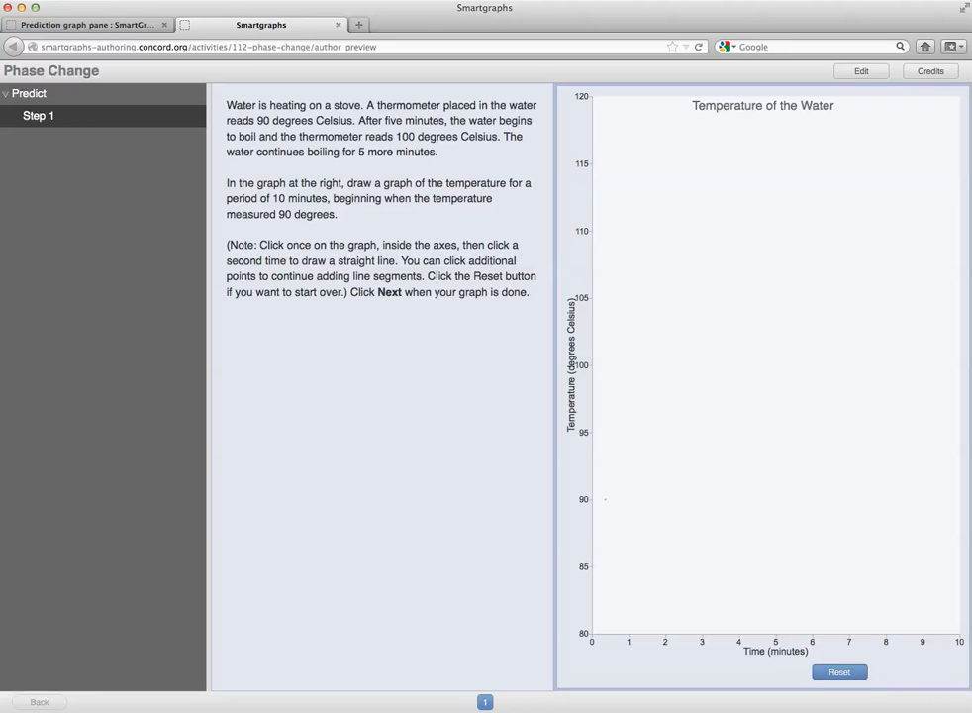
left_click(788, 365)
left_click(926, 367)
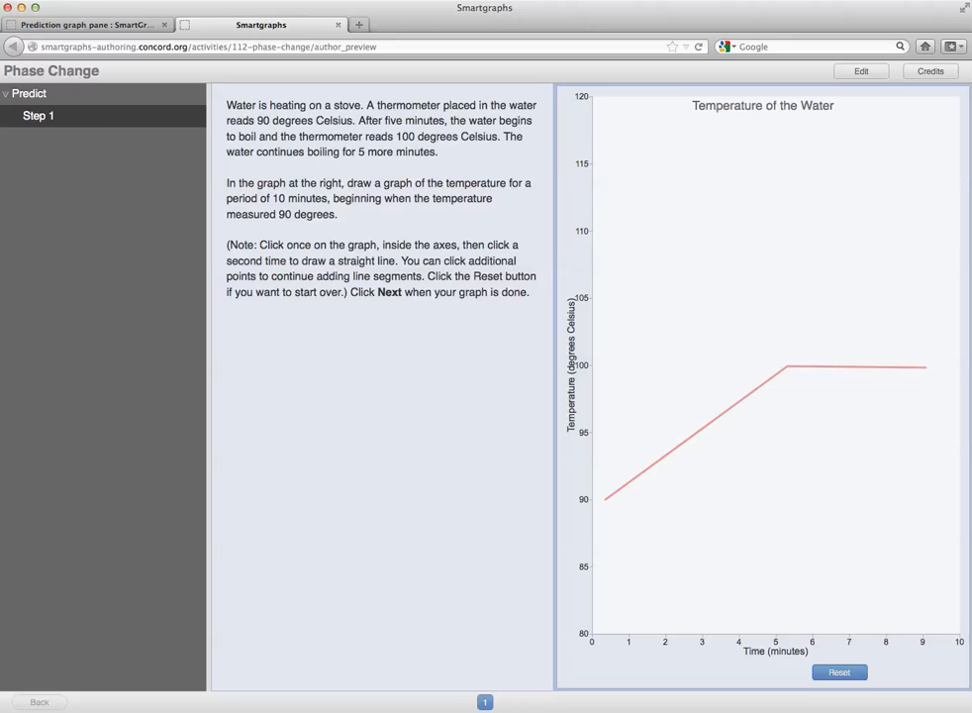
left_click(840, 672)
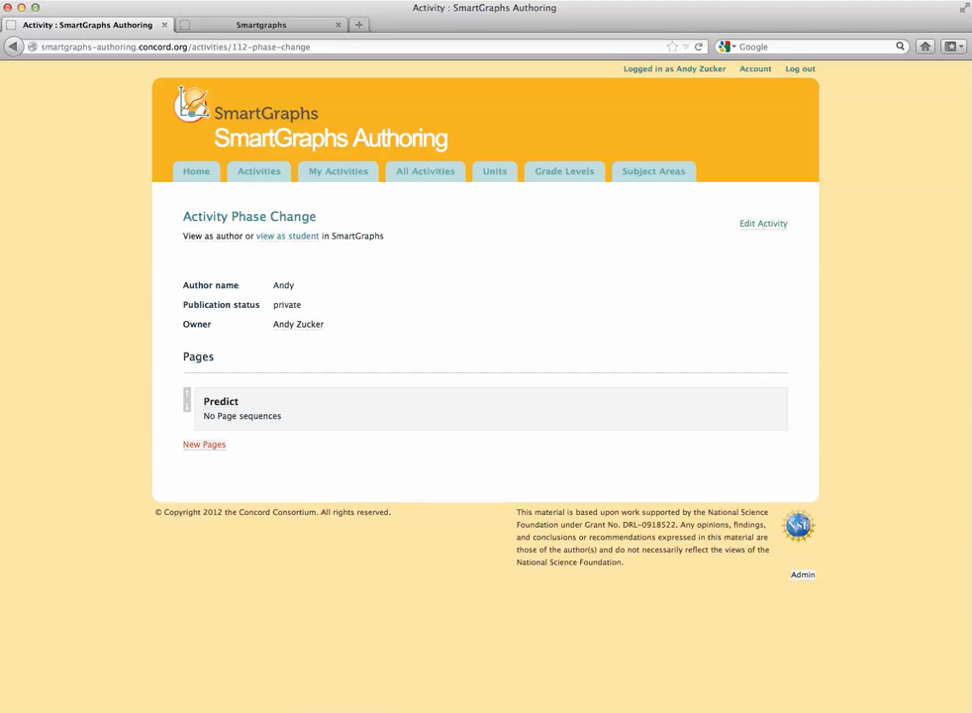
Add a Compare page explaining that blue points show the water's actual temperature each minute for 10 minutes and the red line is the student's graph
left_click(204, 443)
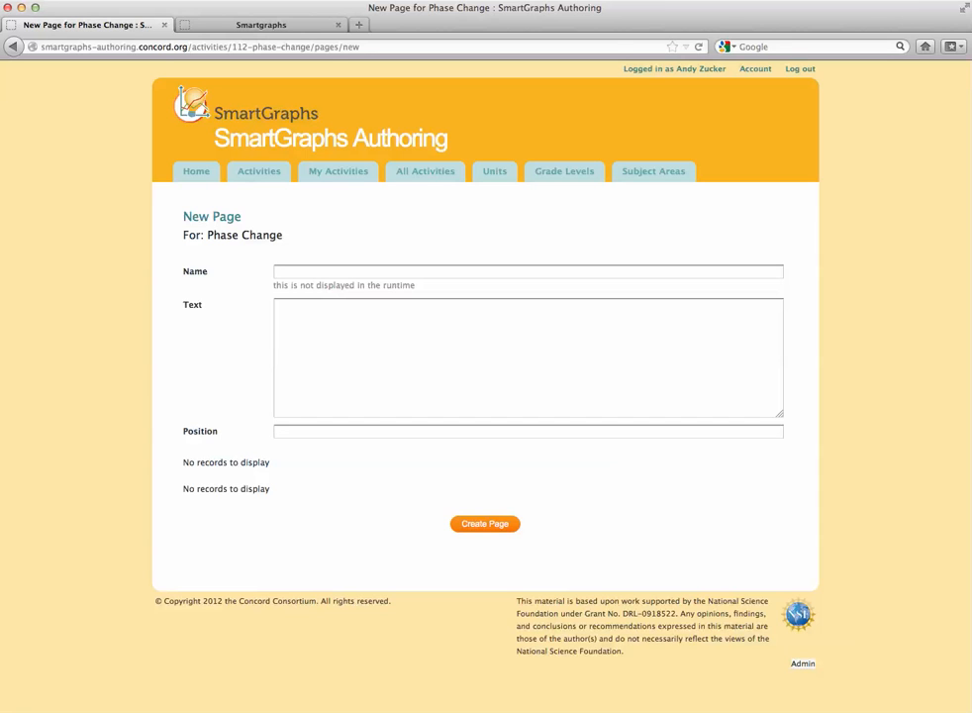
type("Compare")
key("Tab")
type("The blue points on the graph show the actual temperature of the water each minute for 10 minutes. The red line is the graph that you created.")
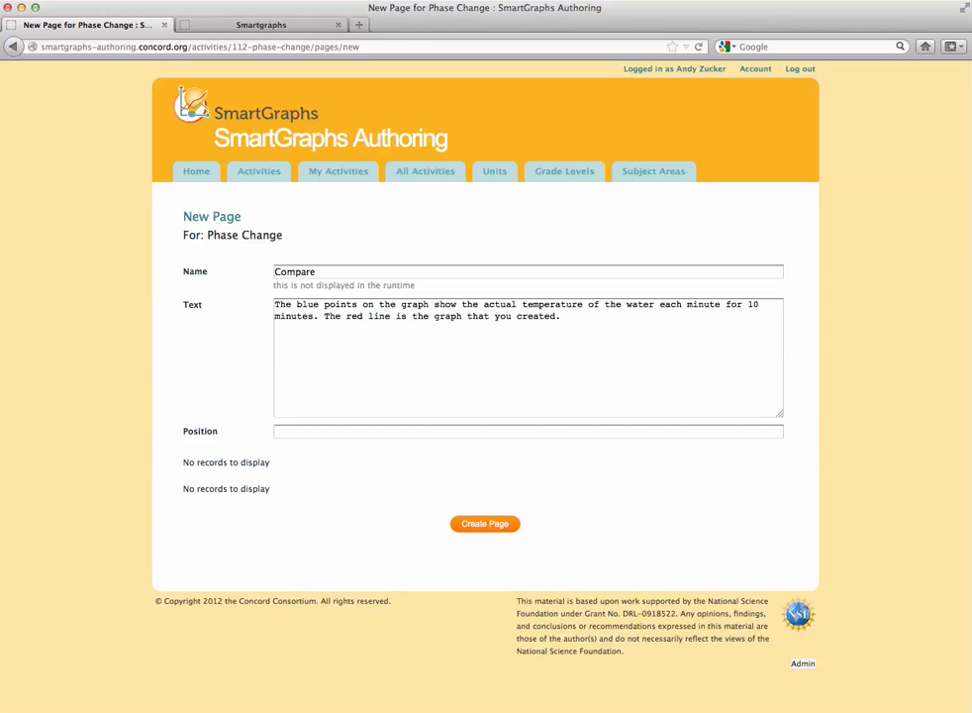
left_click(485, 524)
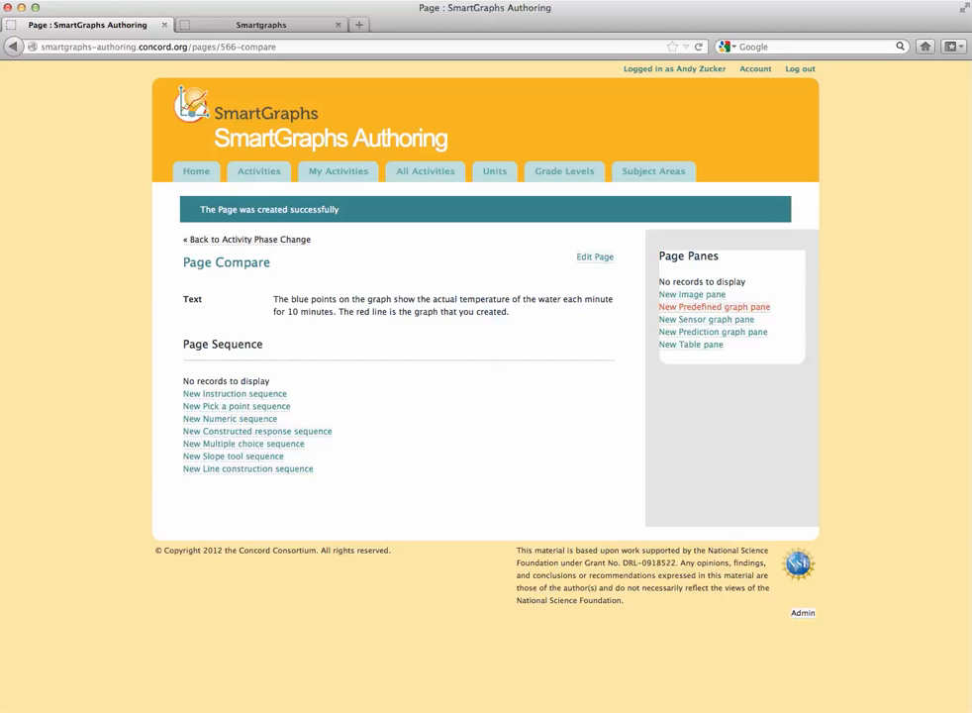
Create Compare's predefined graph pane, Temperature of the Water: 80–120 degrees Celsius, 0–10 minutes, points 0,90 rising to 5,100 and level through 9,100, including the prediction graph
left_click(713, 307)
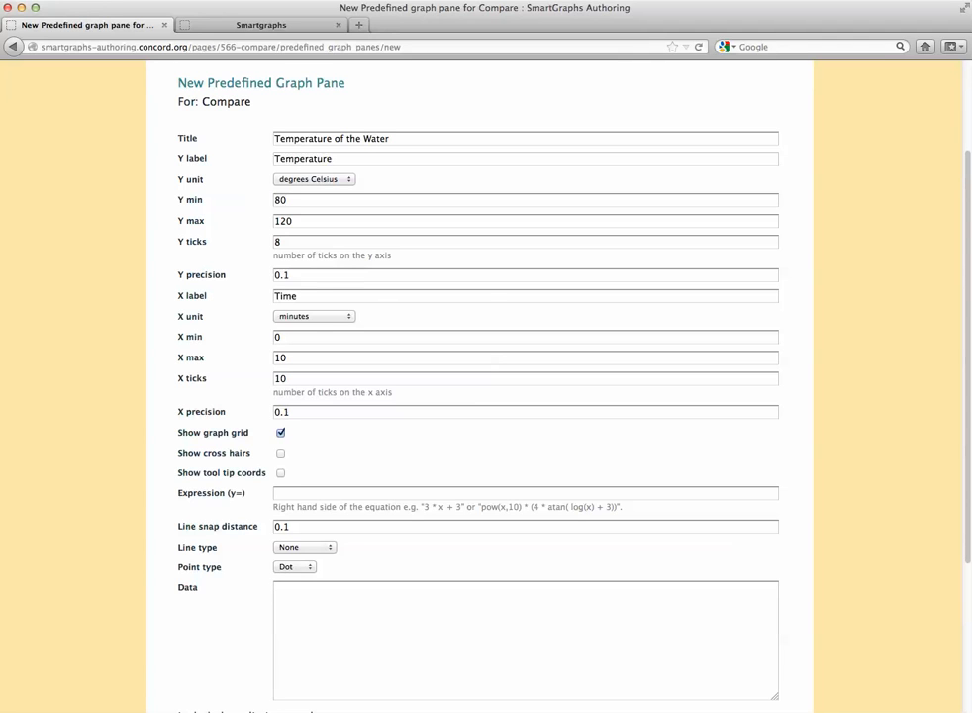
key("super+v")
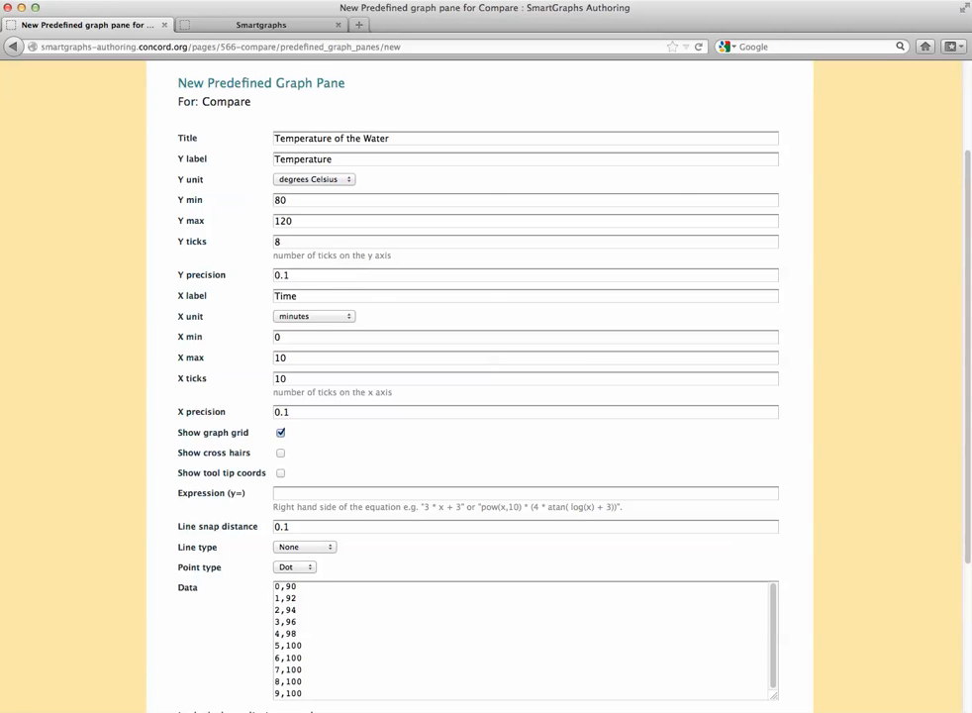
scroll(475, 386, "down", 1)
scroll(475, 386, "down", 5)
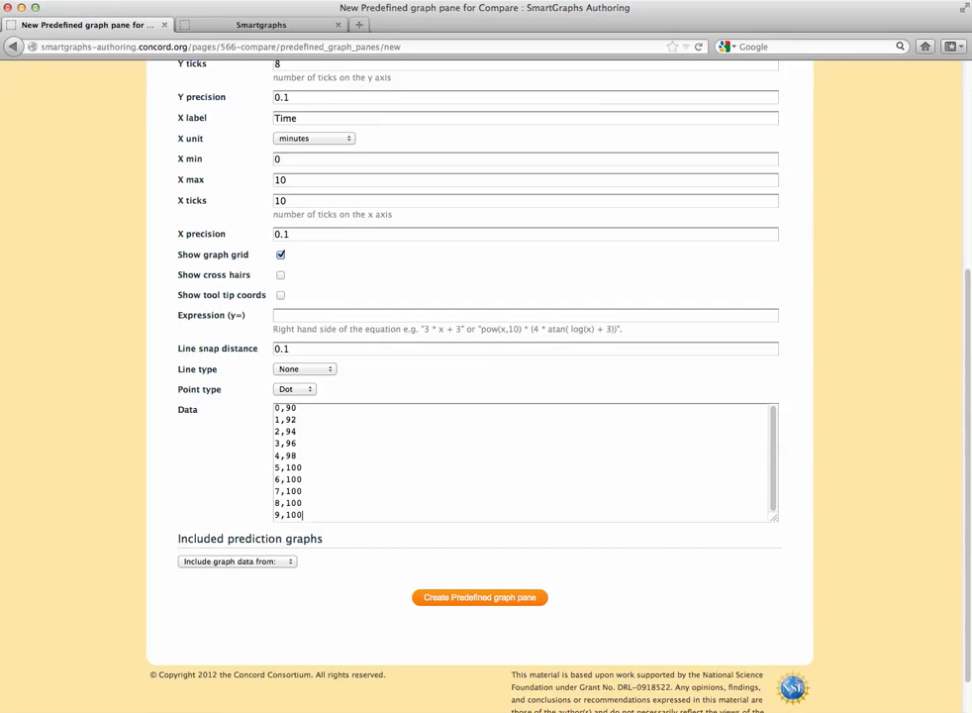
left_click(236, 561)
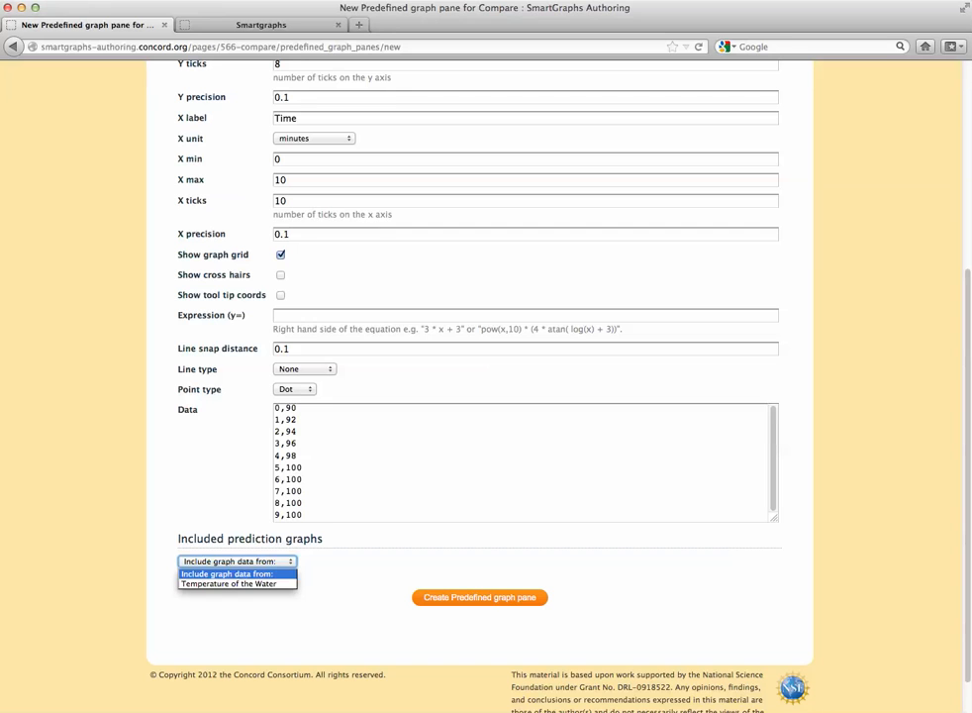
left_click(229, 583)
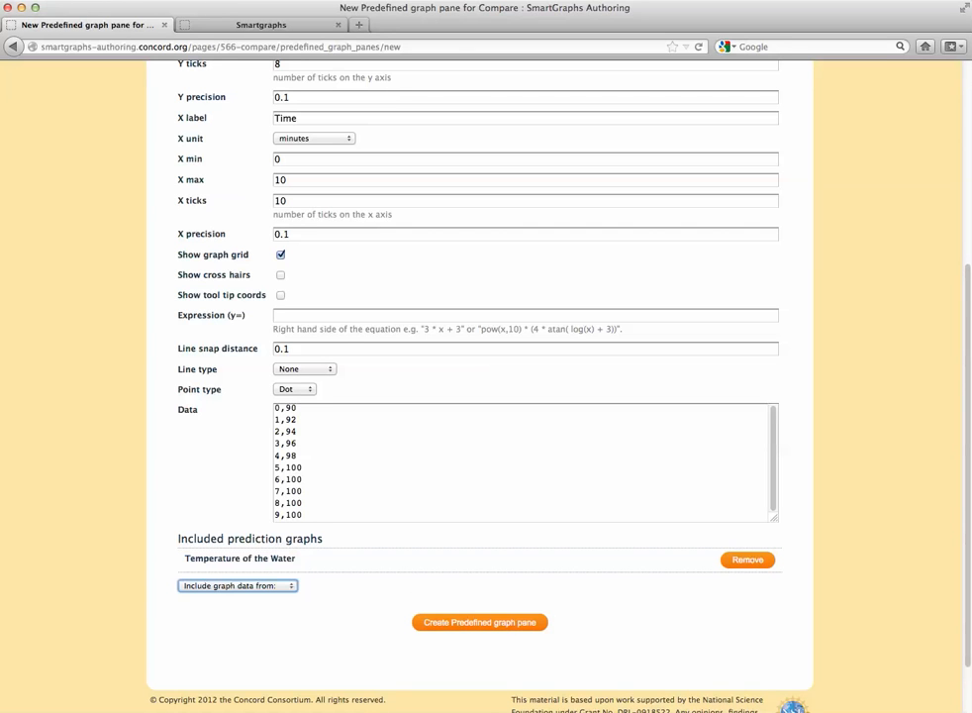
left_click(479, 623)
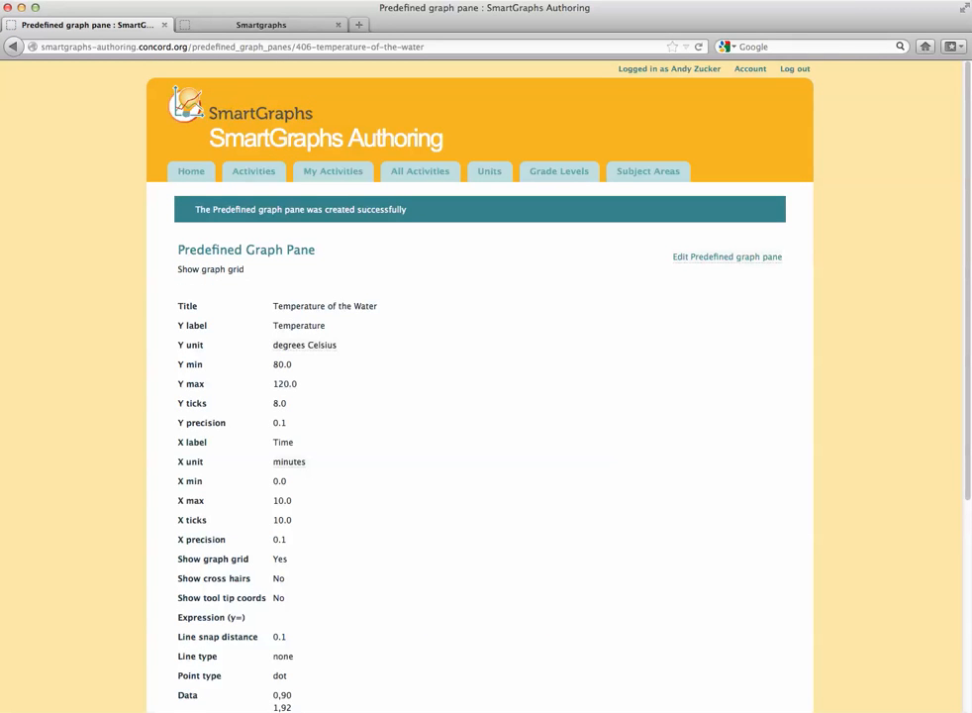
Reload the author preview, sketch a rising prediction line from about 89 to 105 degrees, and go on to the Compare page
key("ctrl+Tab")
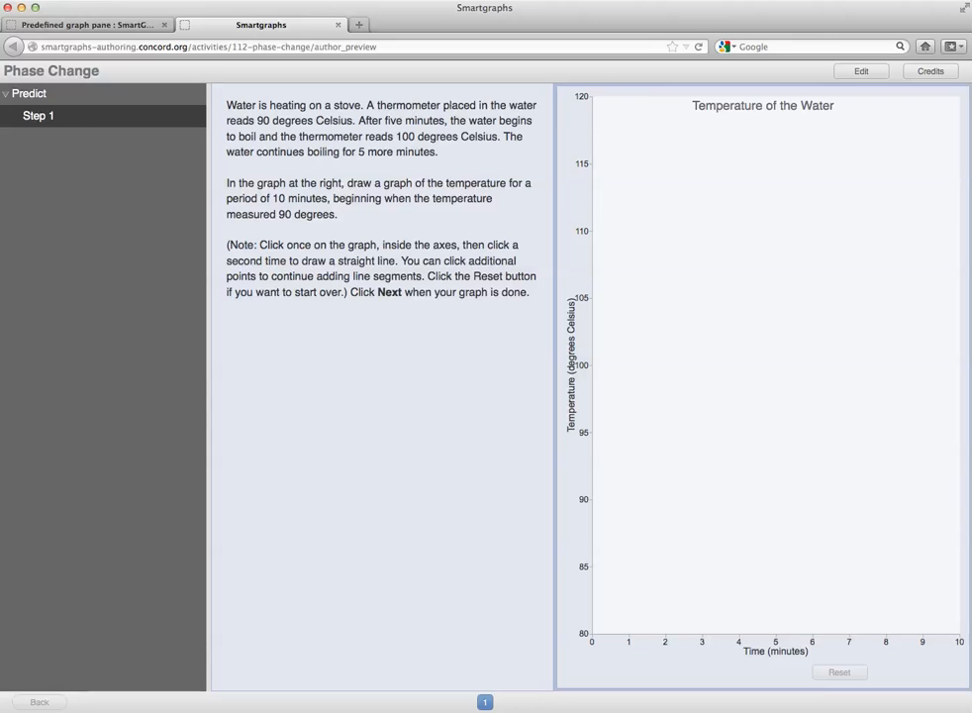
key("super+r")
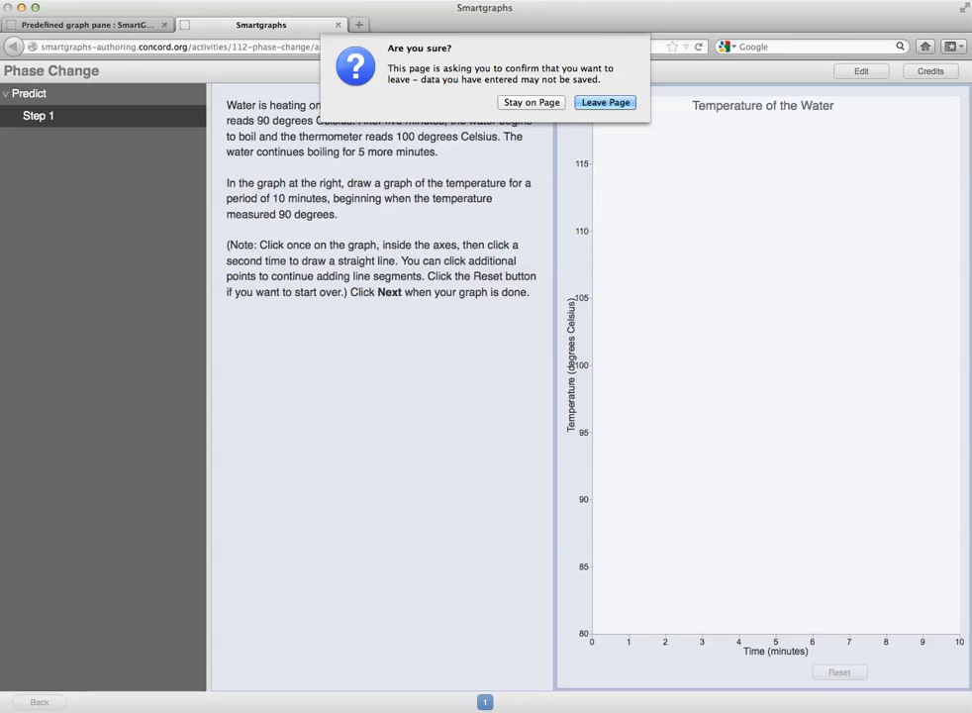
key("Return")
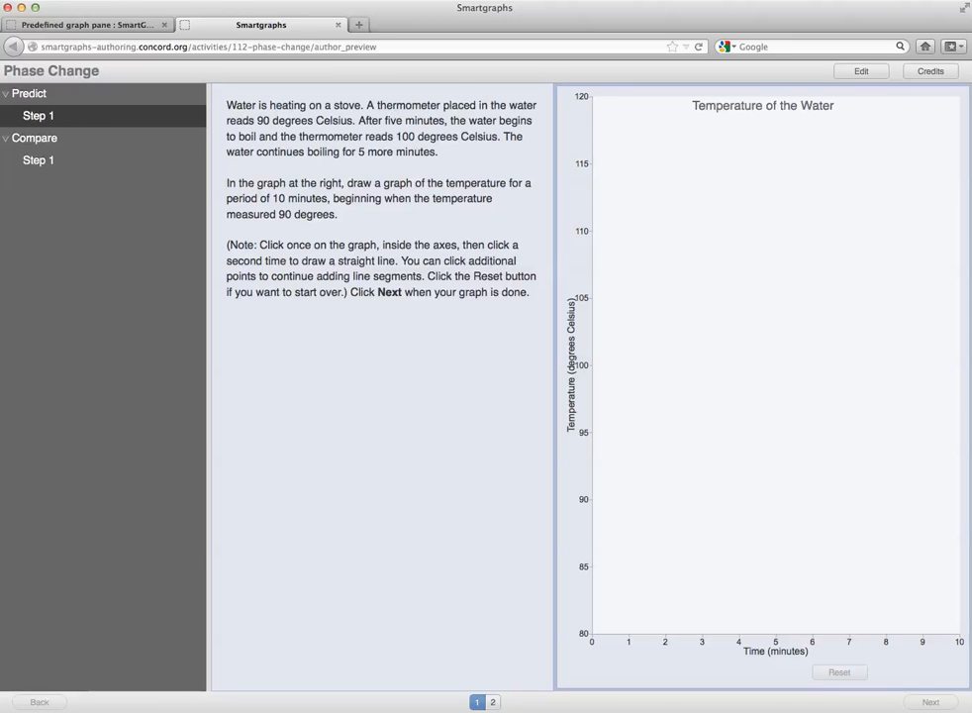
mouse_move(627, 515)
left_mouse_down()
mouse_move(791, 354)
mouse_move(830, 302)
left_mouse_up()
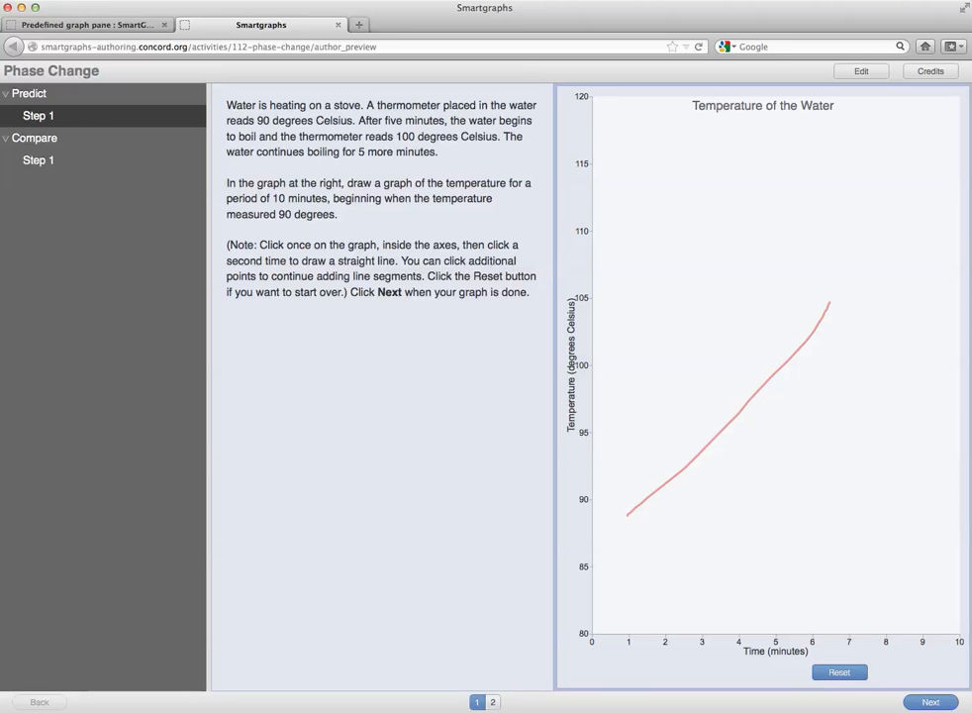
left_click(930, 702)
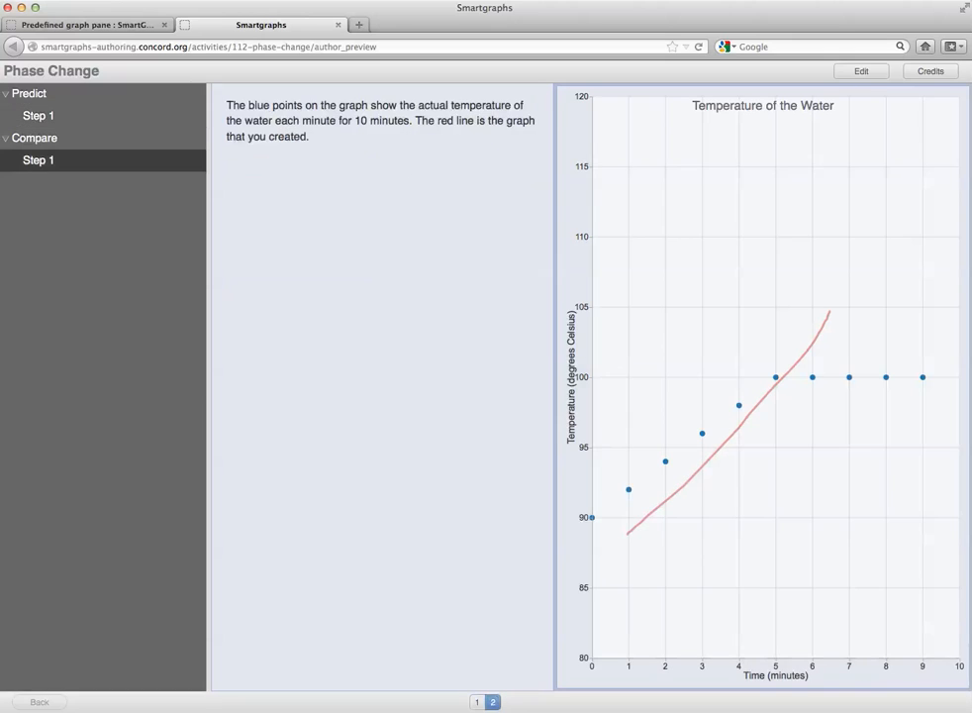
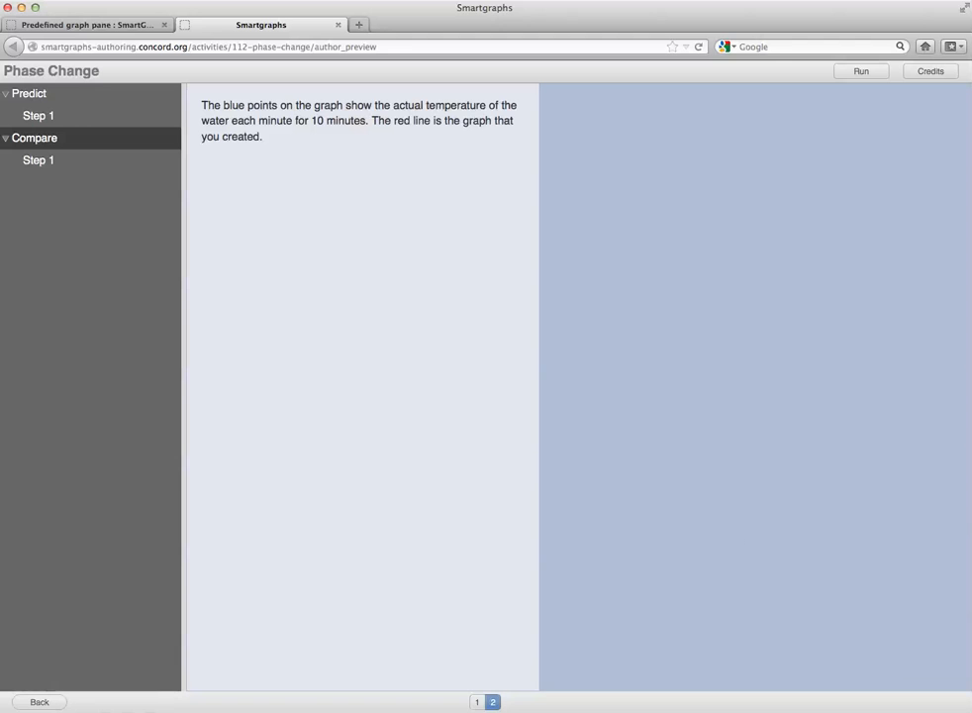
Review the Predict and Compare steps in the preview's edit mode and return to running the Compare step
left_click(38, 116)
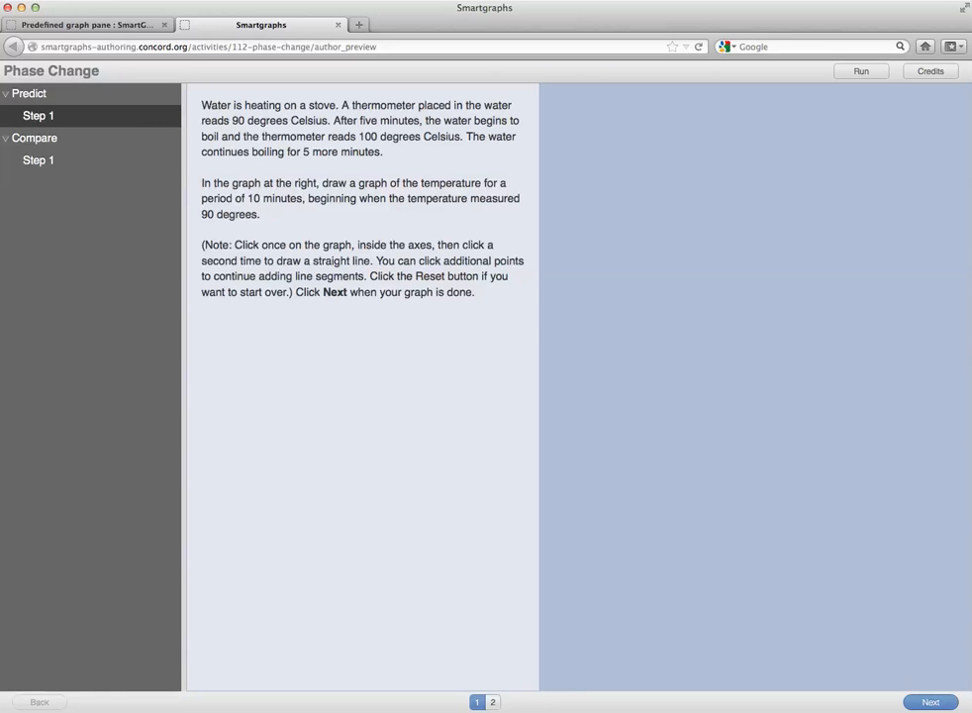
left_click(39, 161)
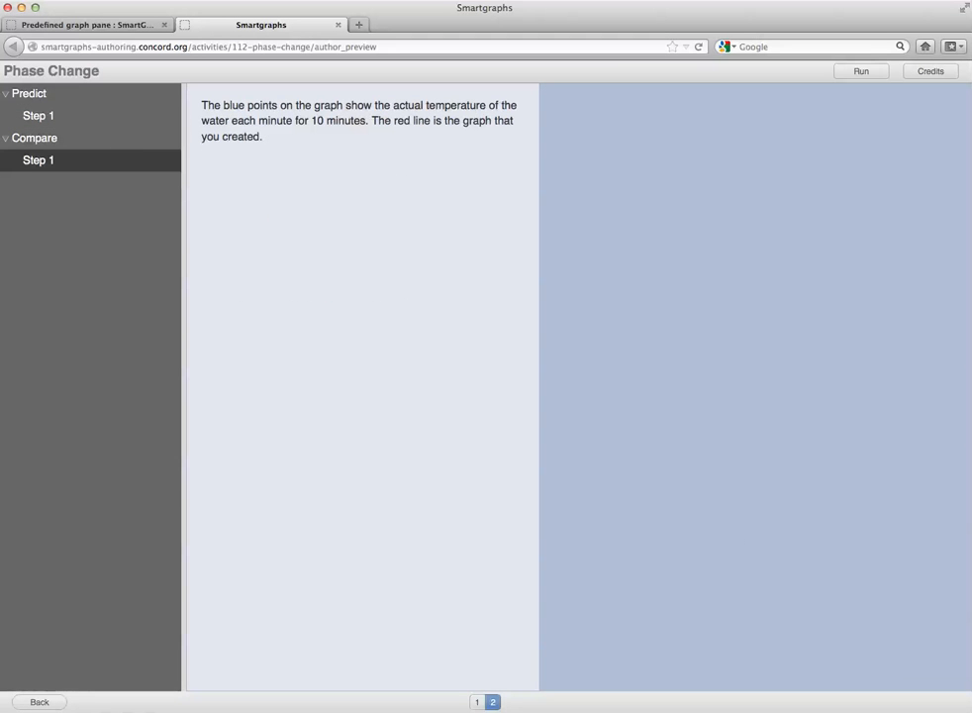
left_click(861, 71)
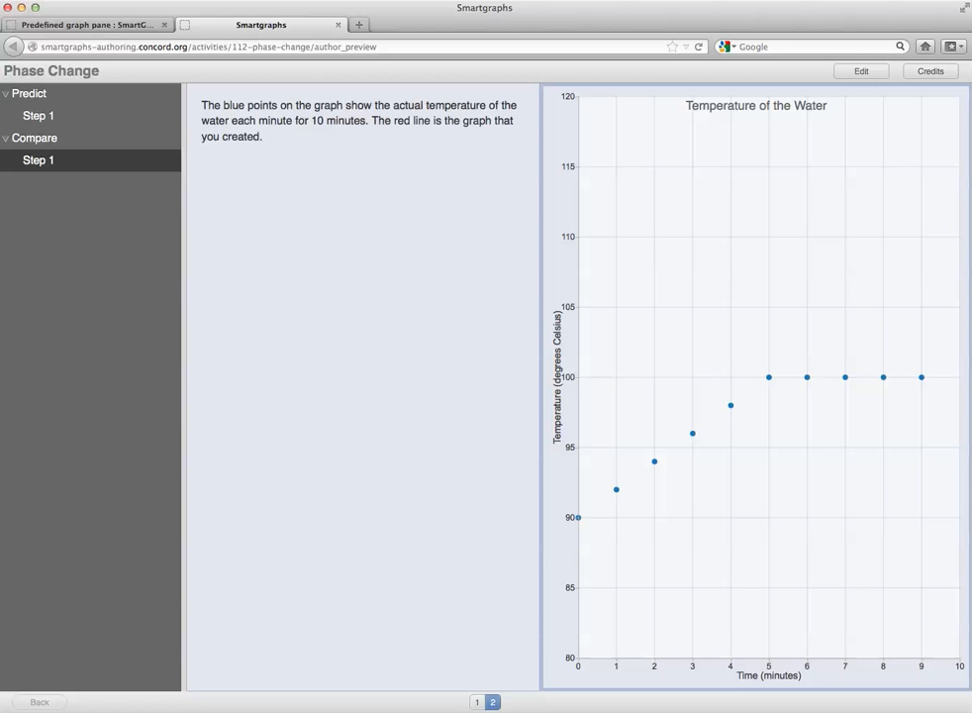
Add a constructed response sequence, Question about comparing, to Compare, asking how the student's graph closely matches the actual data and how it differs
left_click(87, 24)
left_click(13, 46)
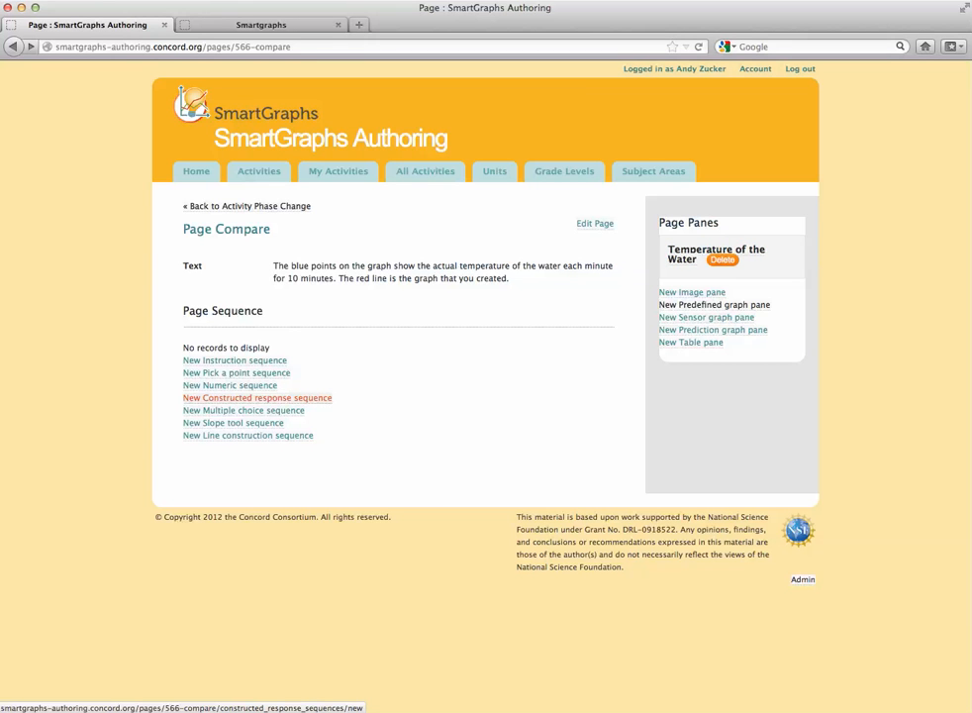
left_click(257, 397)
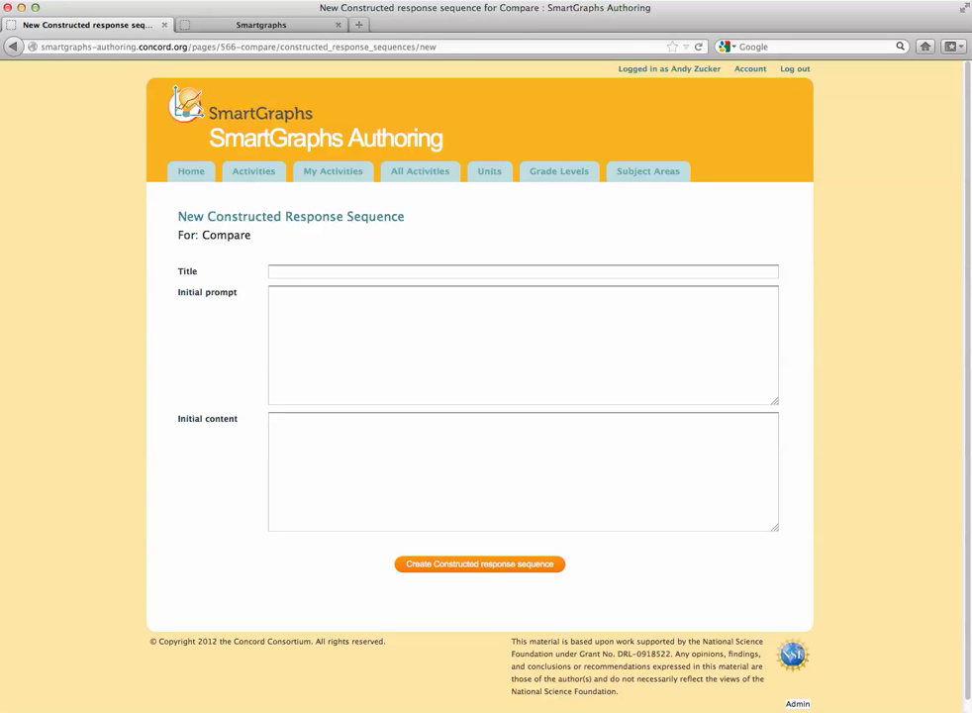
type("Question ab")
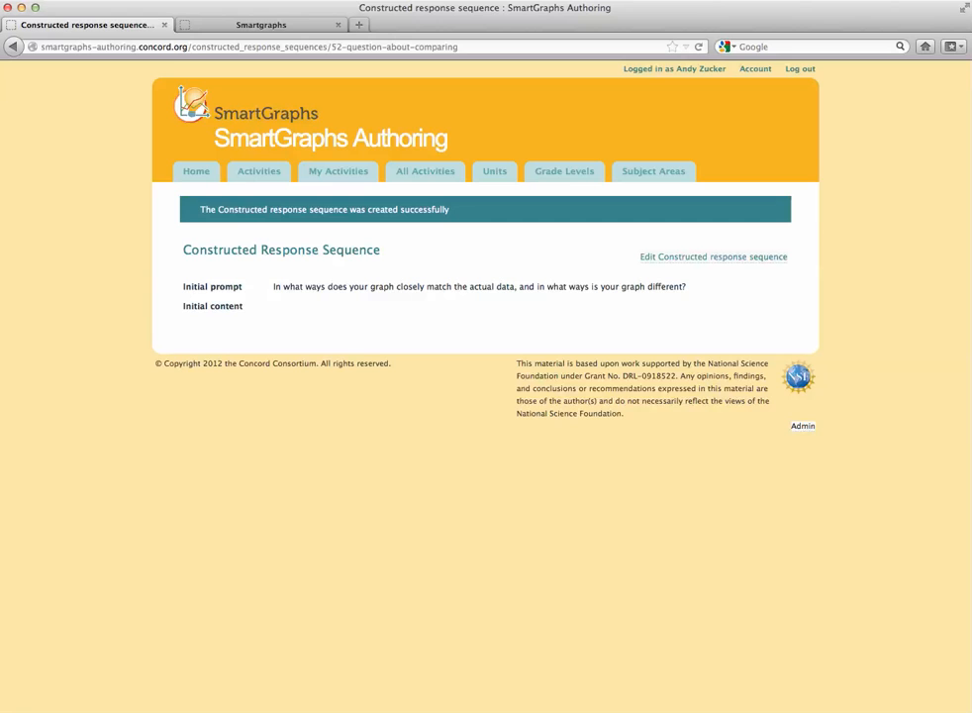
Reload the author preview with the added constructed response question and switch it to edit mode
key("ctrl+Tab")
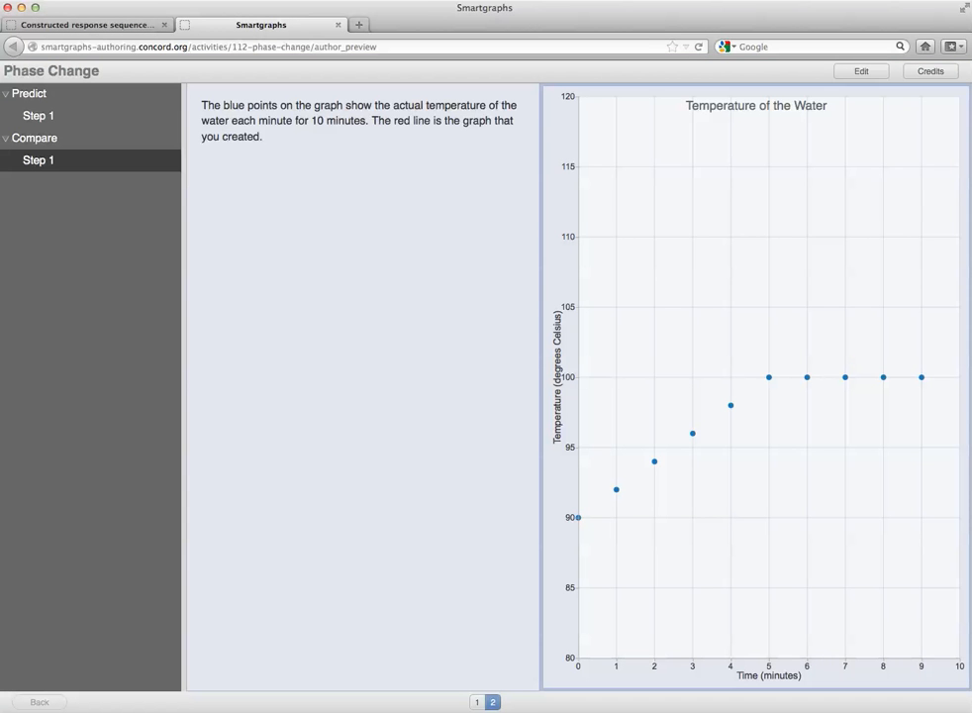
key("super+r")
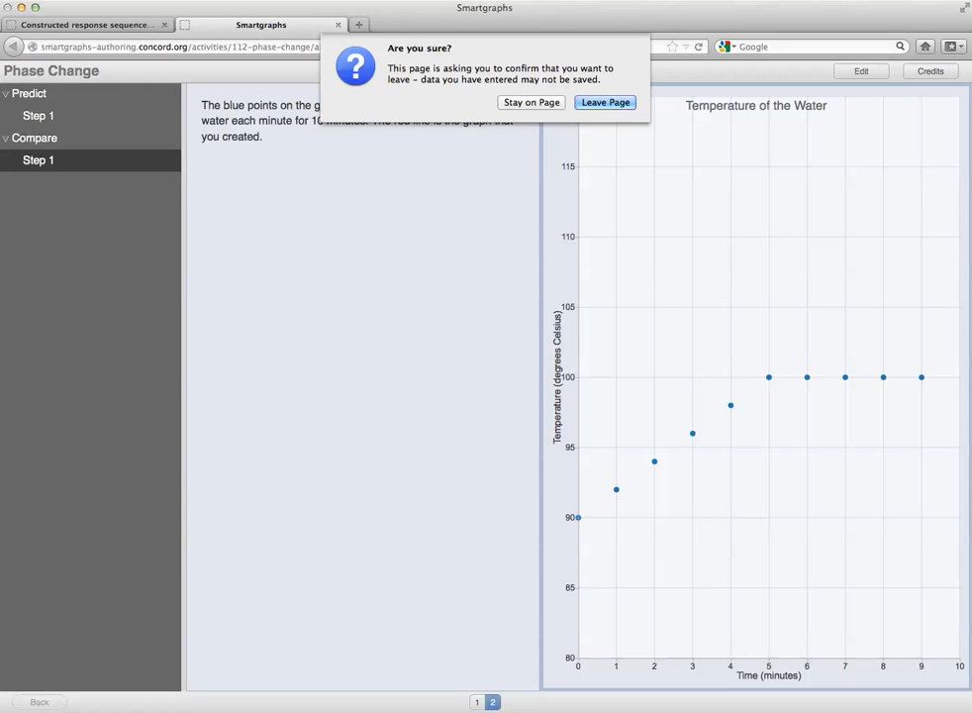
key("Return")
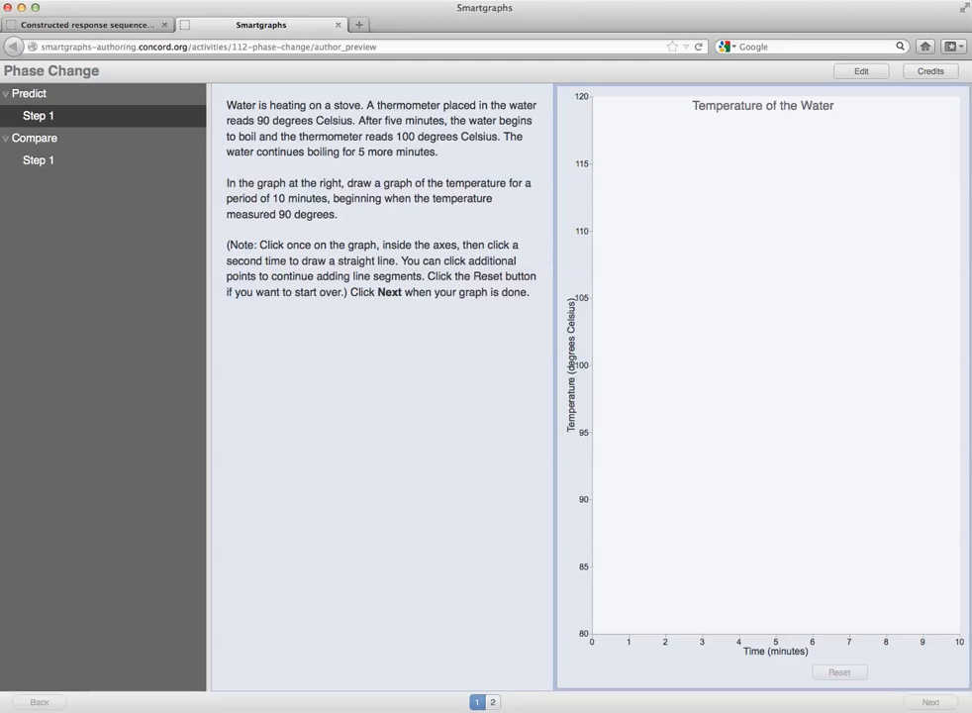
left_click(861, 71)
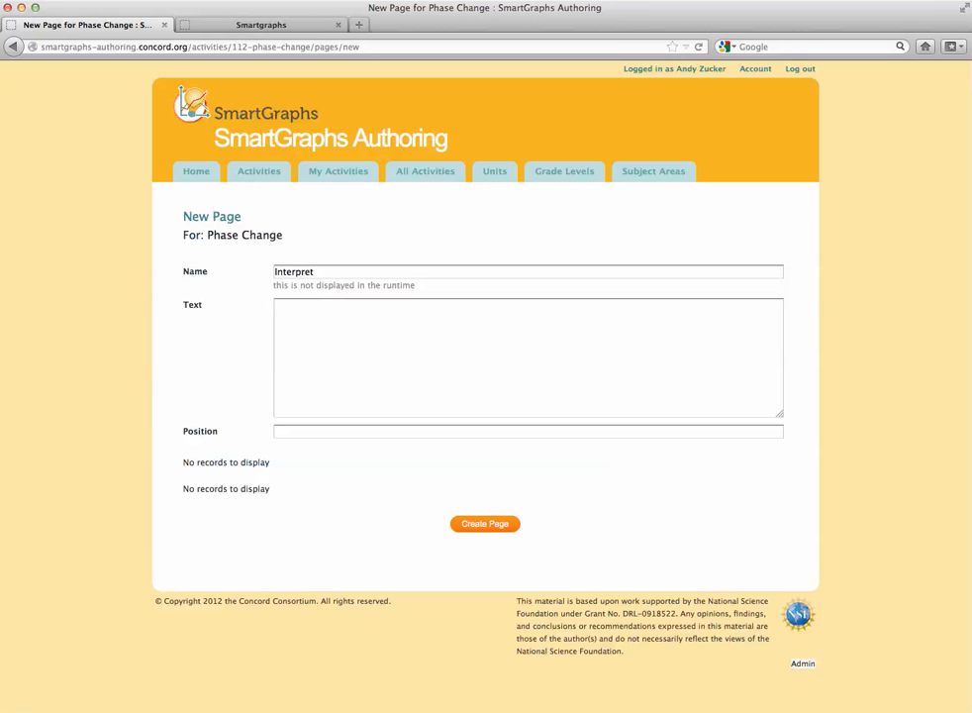
Create an Interpret page explaining that it shows the same graph with a table of identical data and that interpreting the graph is an important skill
type("Here is the same graph as the one you just saw, along with a table that includes the identical data as the graph. Interpreting the graph is an important skill.")
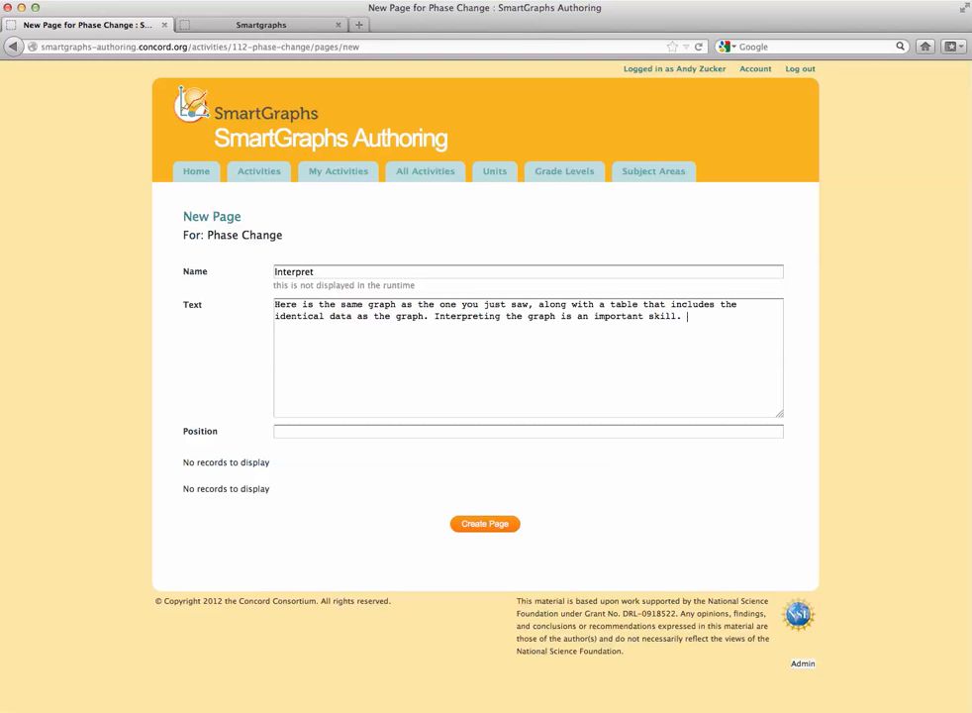
left_click(485, 524)
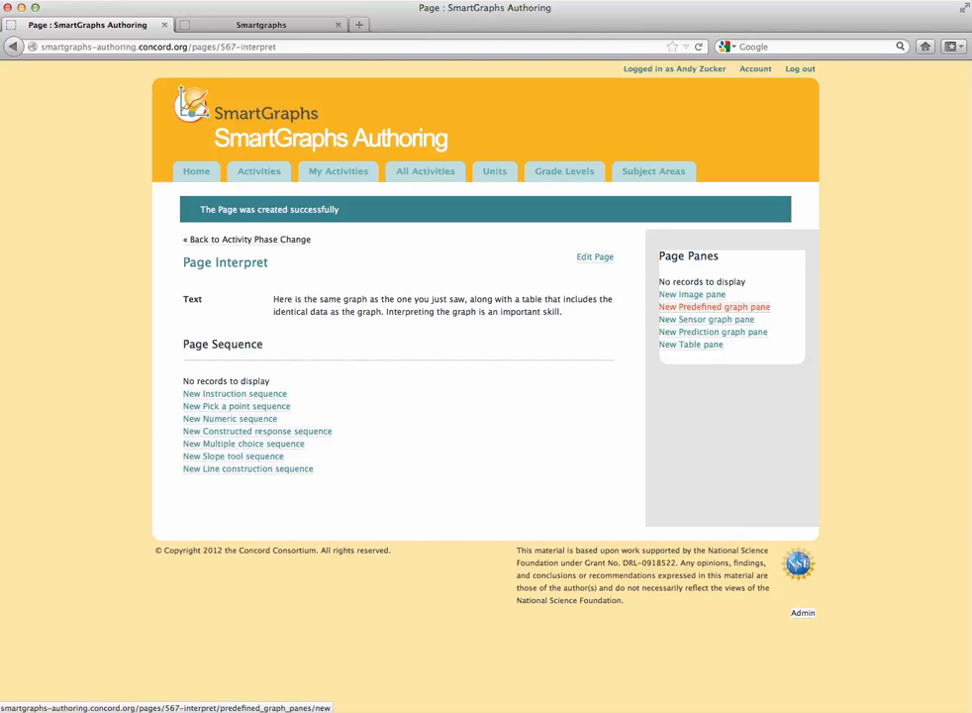
Create Interpret's predefined Temperature of the Water graph pane with the same axes, grid and tool tip coords shown, and data through 10,100
left_click(714, 307)
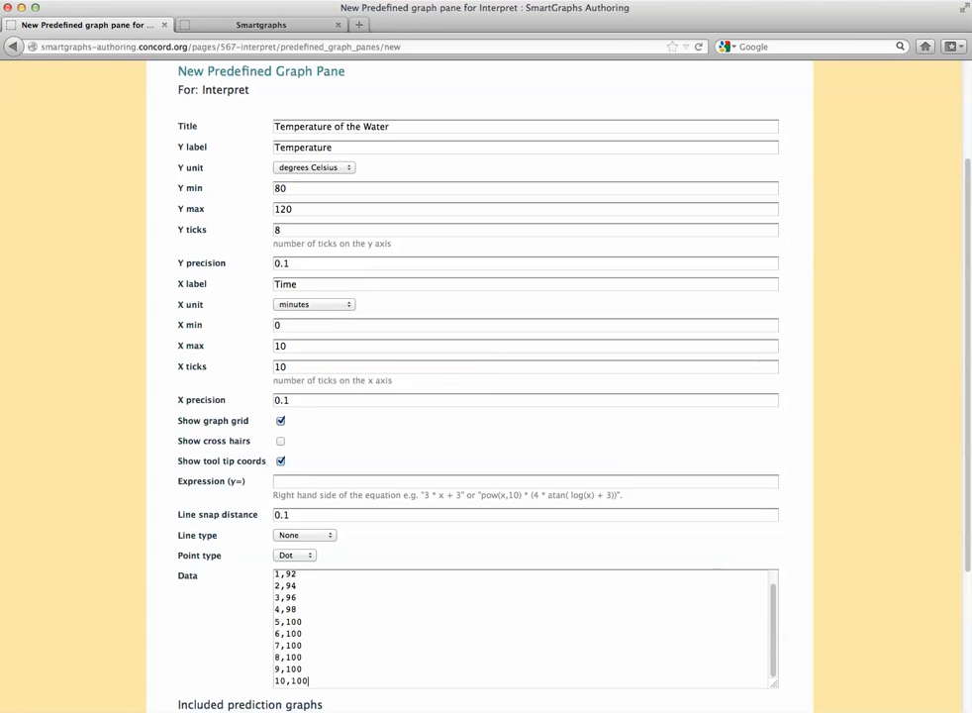
scroll(485, 396, "down", 3)
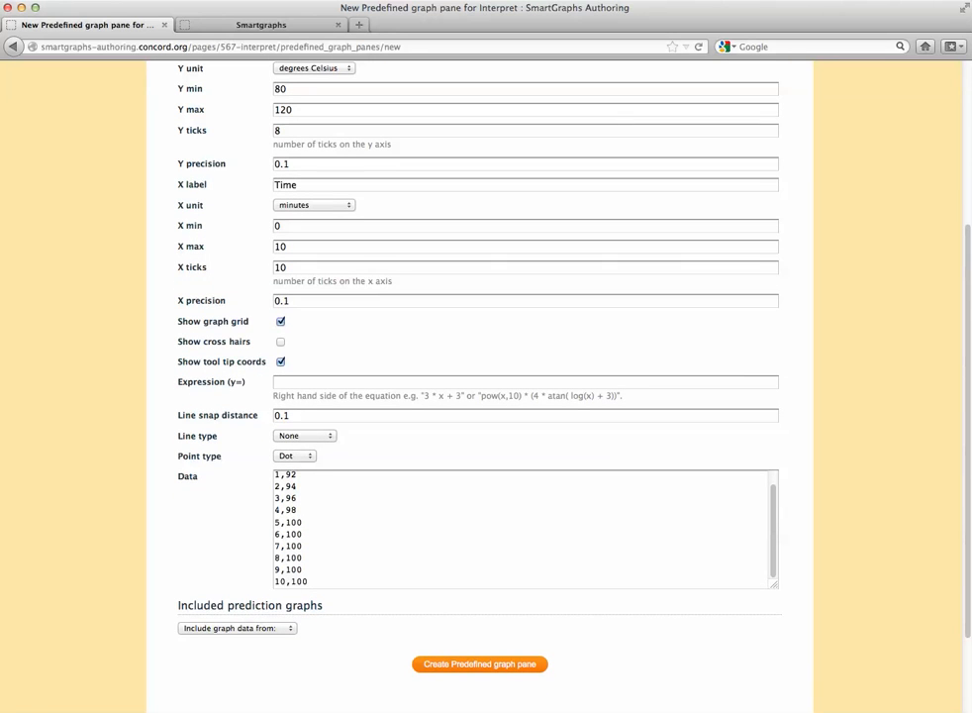
left_click(480, 664)
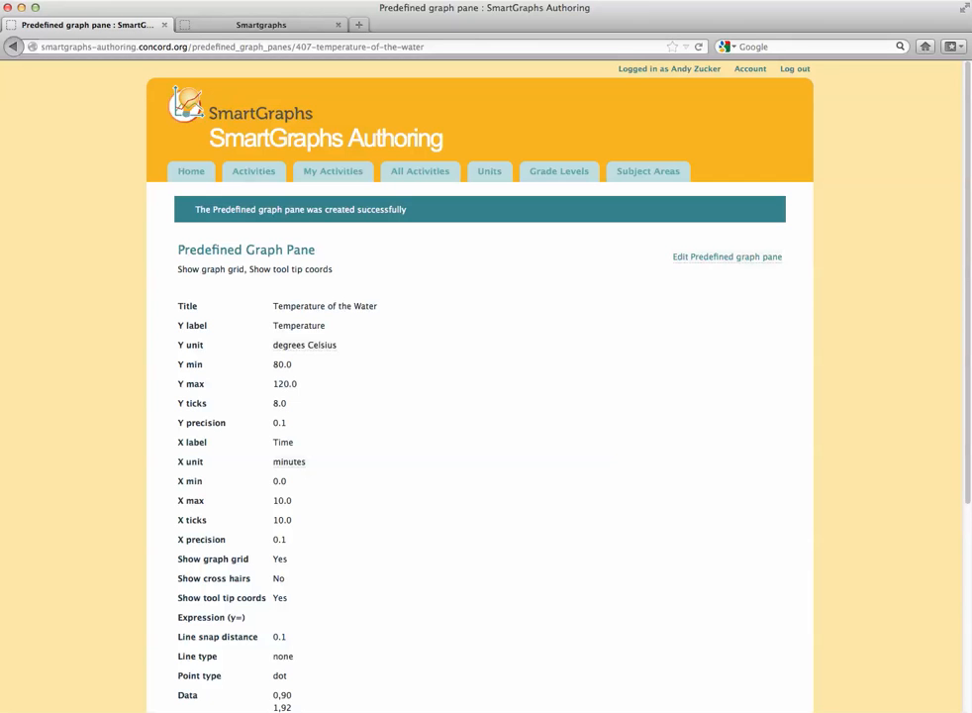
Add a table pane titled table to the Interpret page
left_click(12, 46)
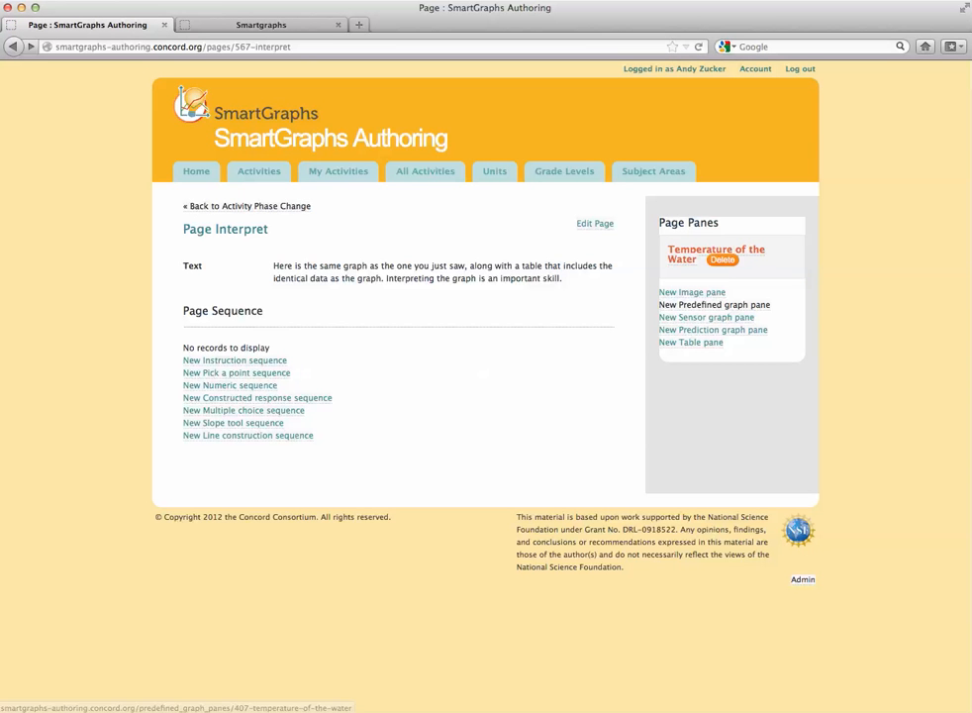
left_click(691, 341)
type("table")
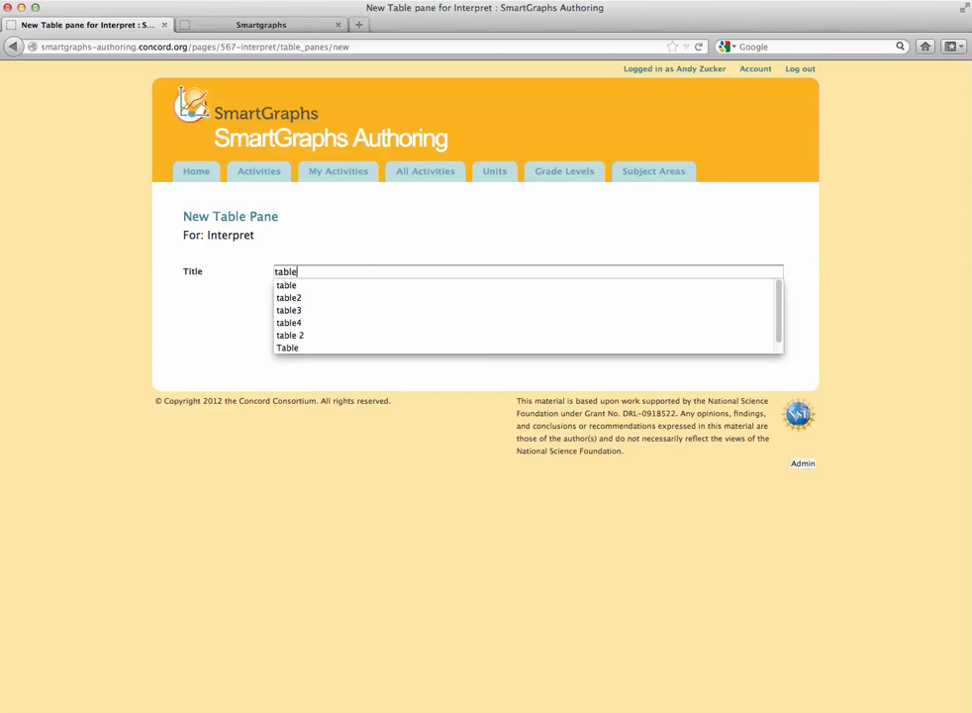
key("Tab")
key("Return")
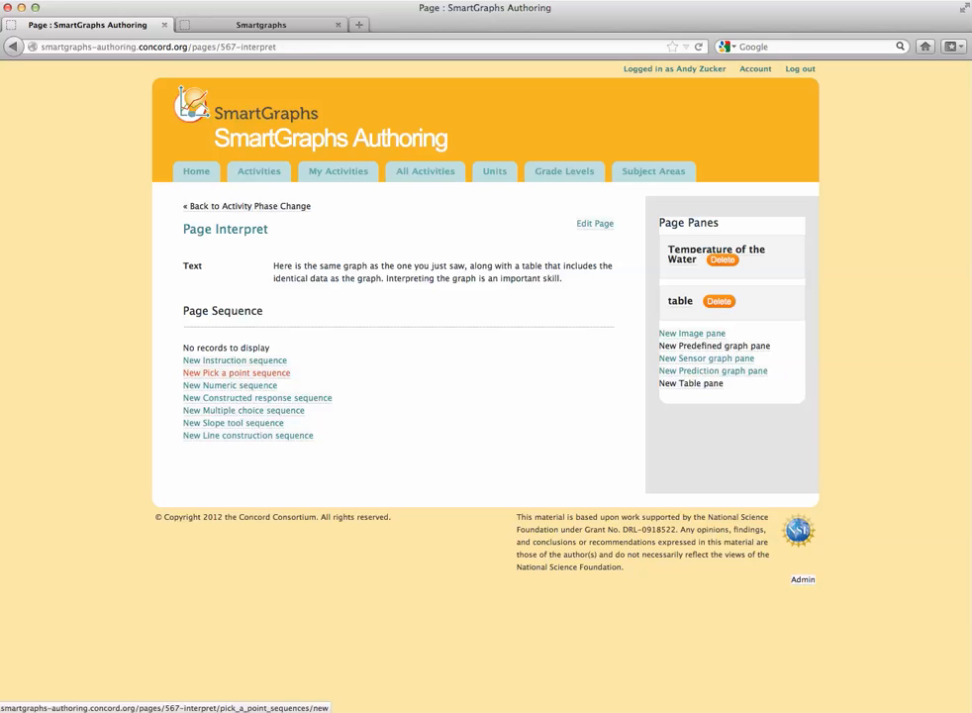
Start a pick-a-point sequence titled pick on the Interpret page, prompting for a point before the water began to boil, with give-up and confirm-correct texts
left_click(236, 373)
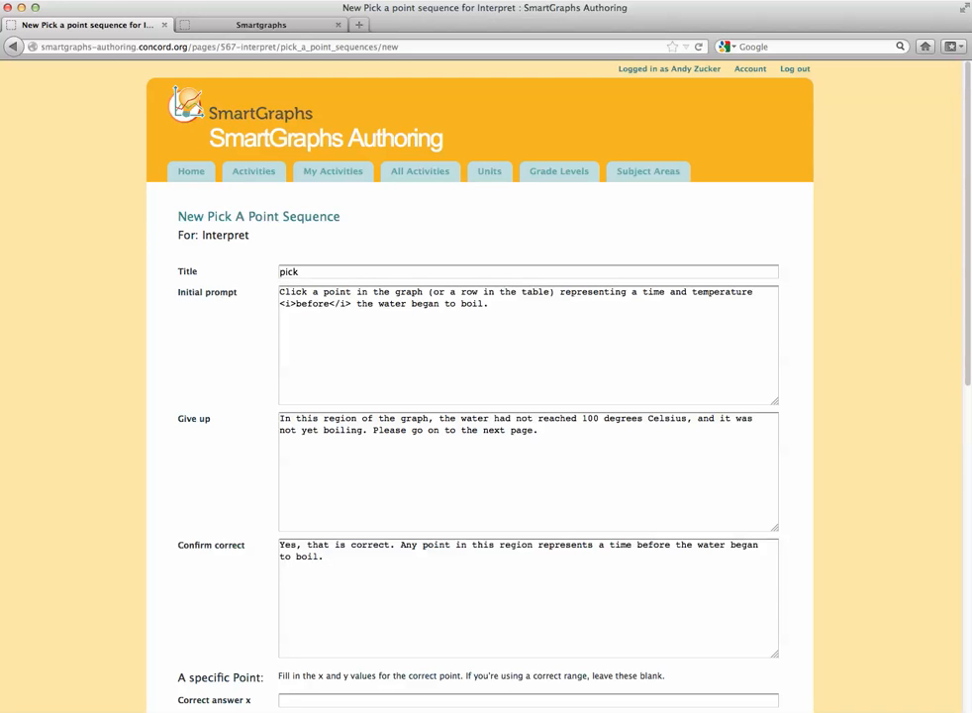
left_click_drag(281, 304, 351, 304)
left_click(307, 304)
scroll(485, 395, "down", 2)
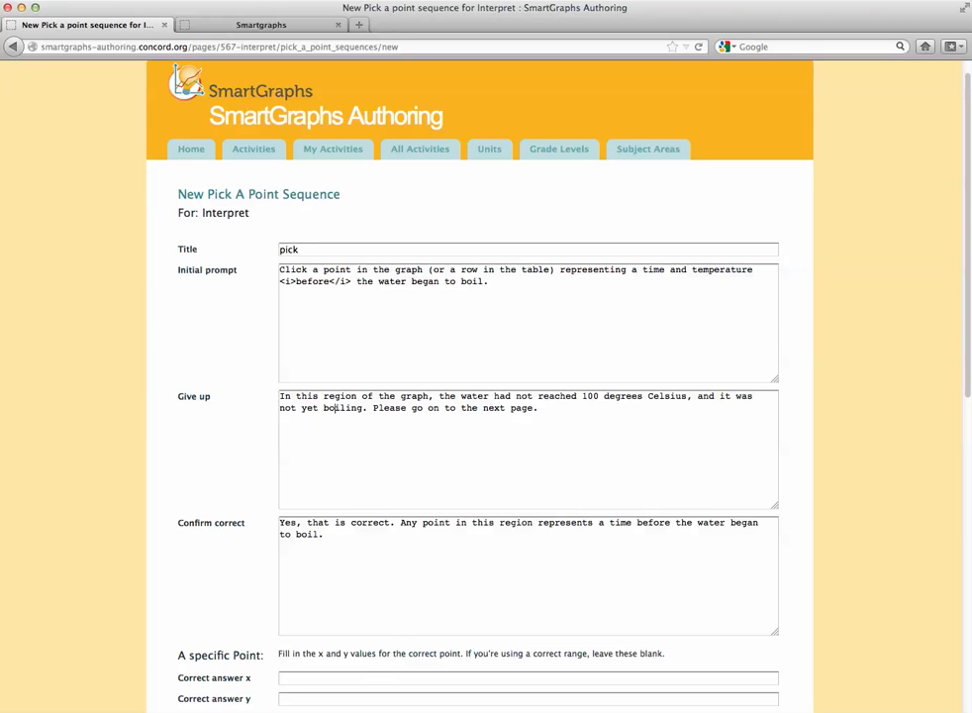
left_click_drag(538, 407, 279, 396)
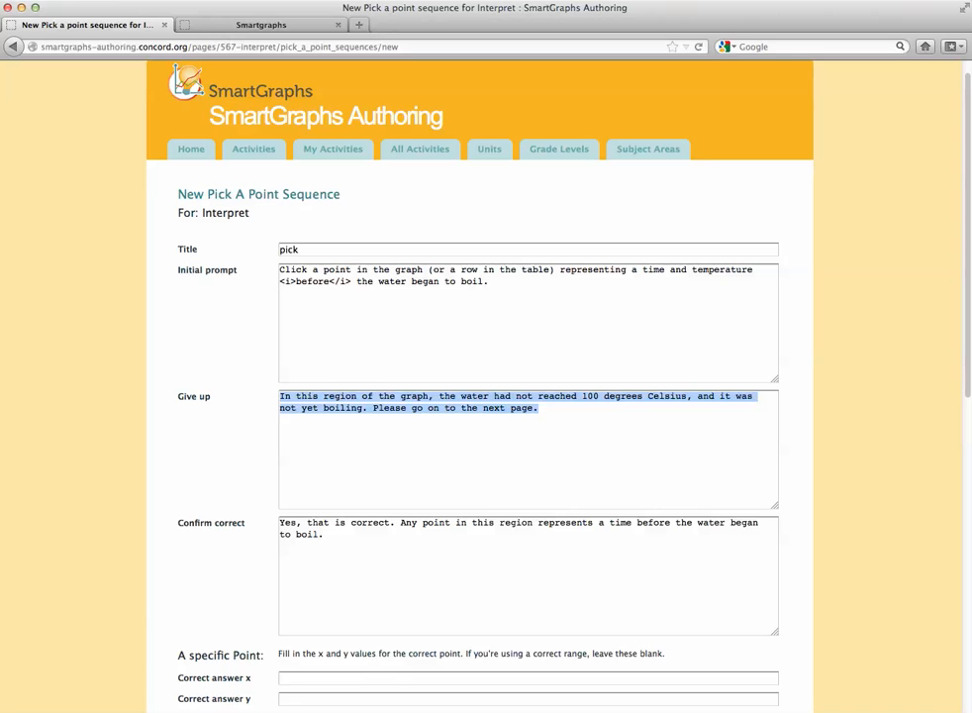
left_click_drag(325, 535, 279, 523)
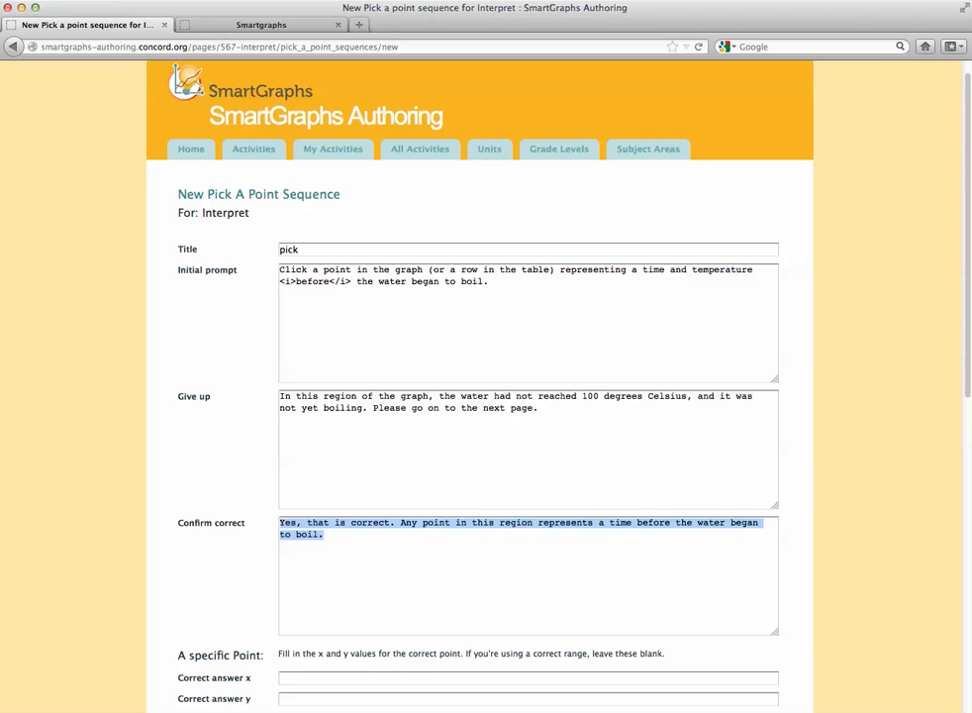
scroll(485, 396, "down", 5)
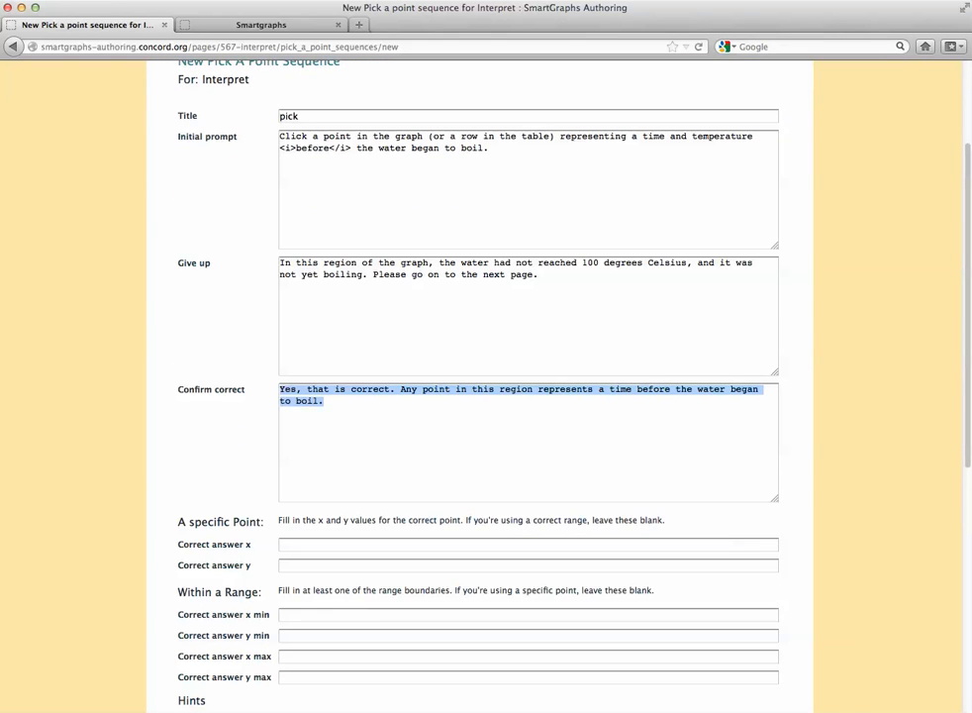
scroll(485, 396, "down", 3)
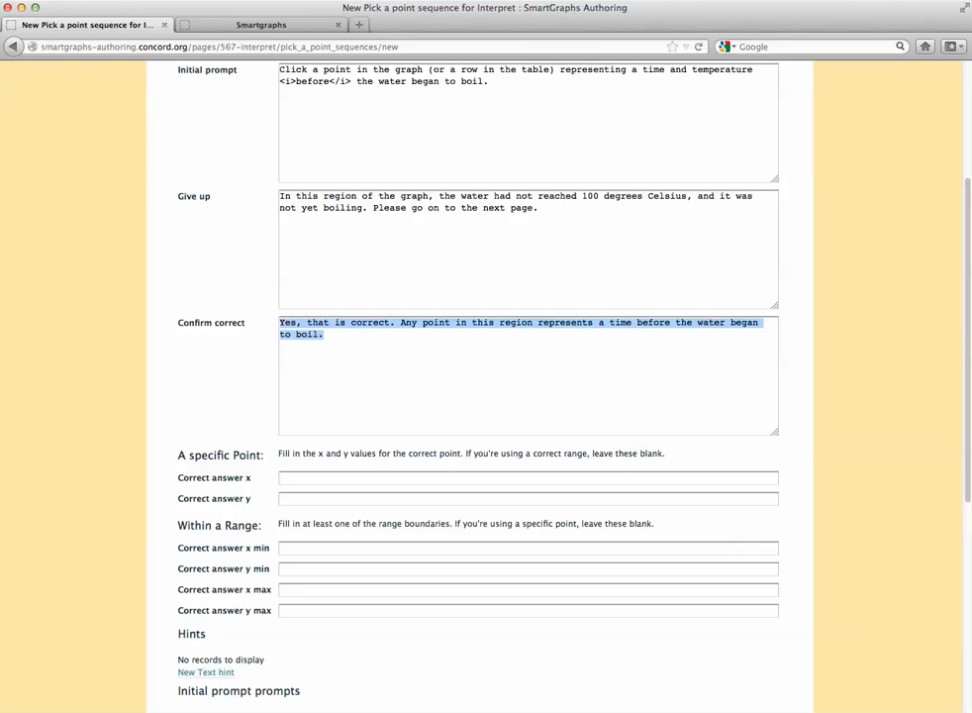
Set the correct answer range to x min 0 and x max 4, create the pick-a-point sequence, and return to the Interpret page
key("ctrl+Tab")
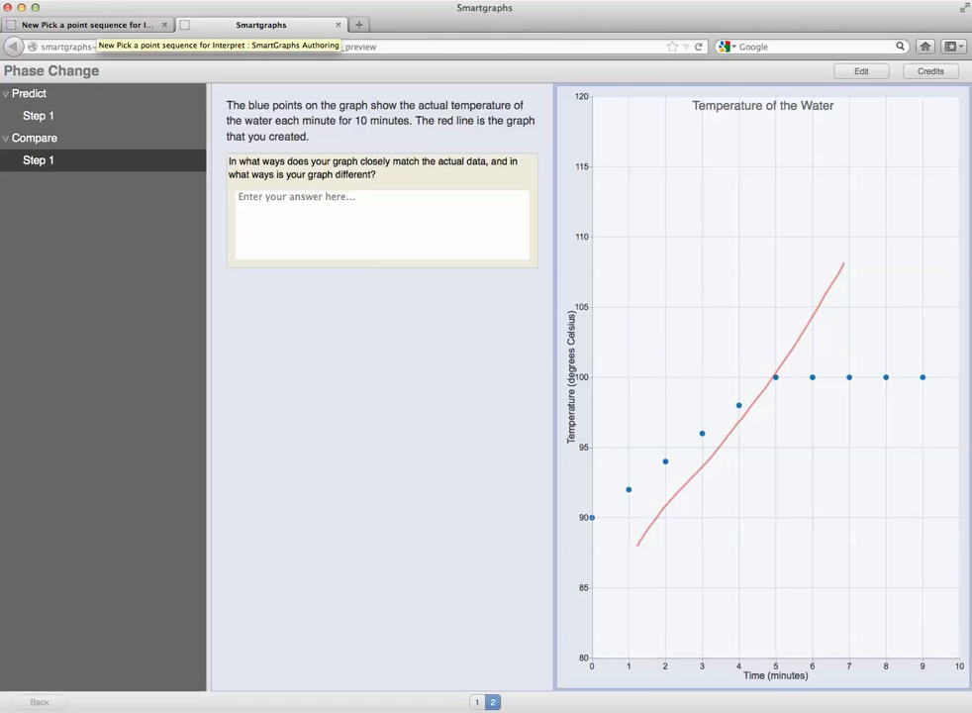
left_click(94, 24)
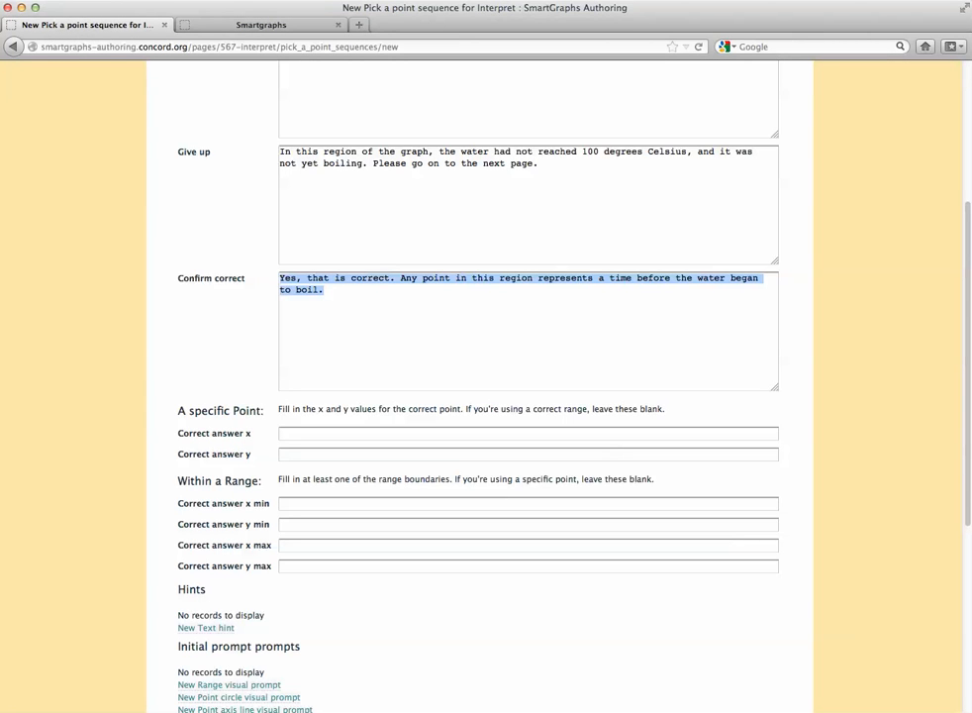
left_click(287, 504)
type("0")
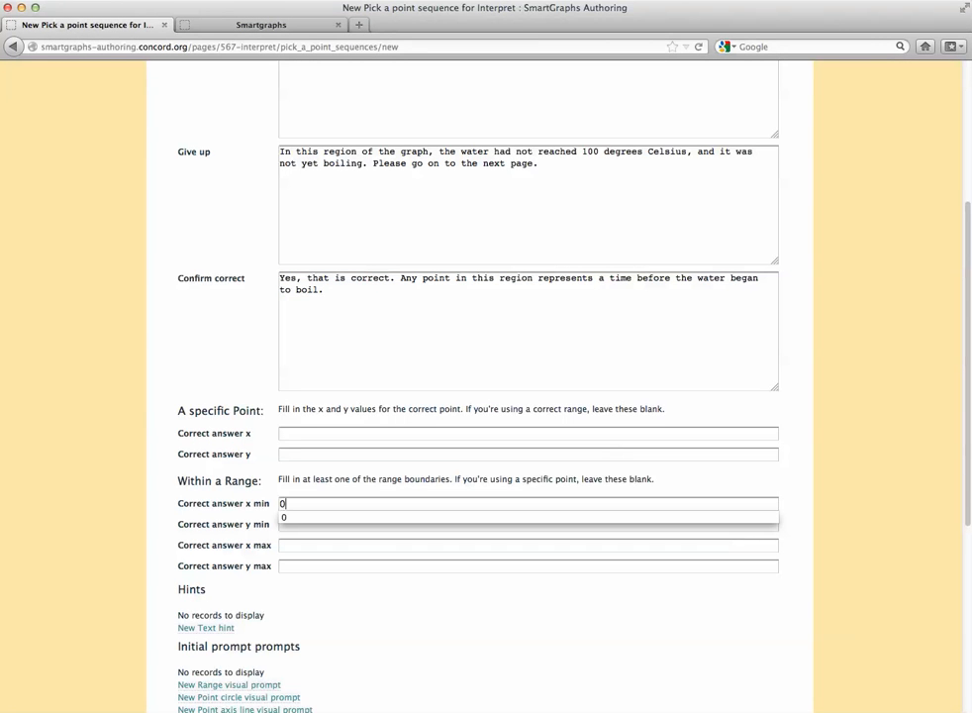
key("Tab")
key("Tab")
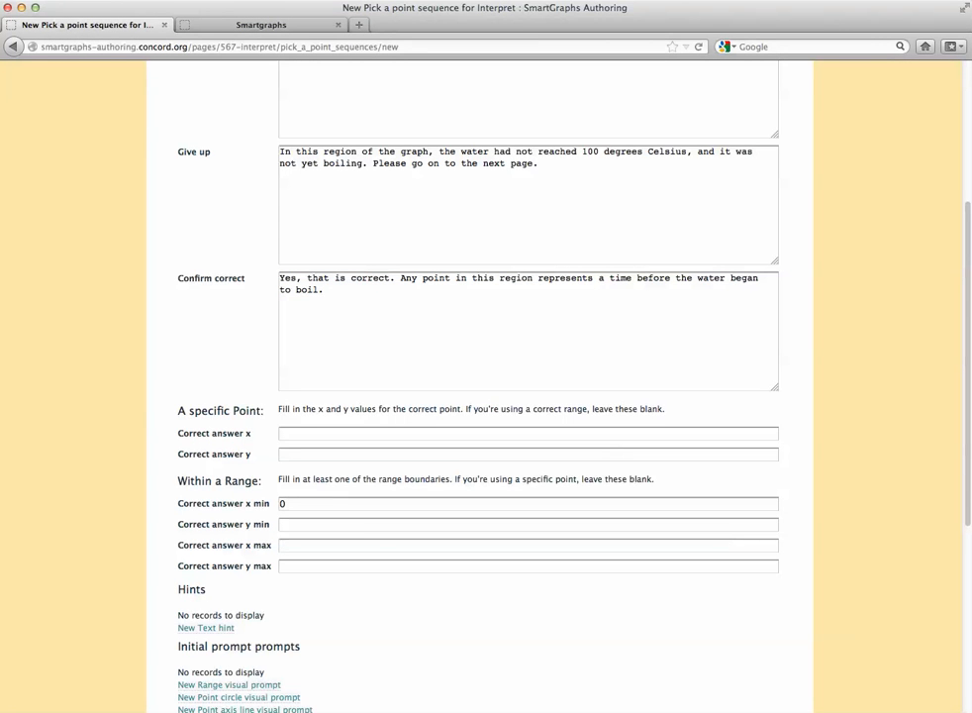
type("4")
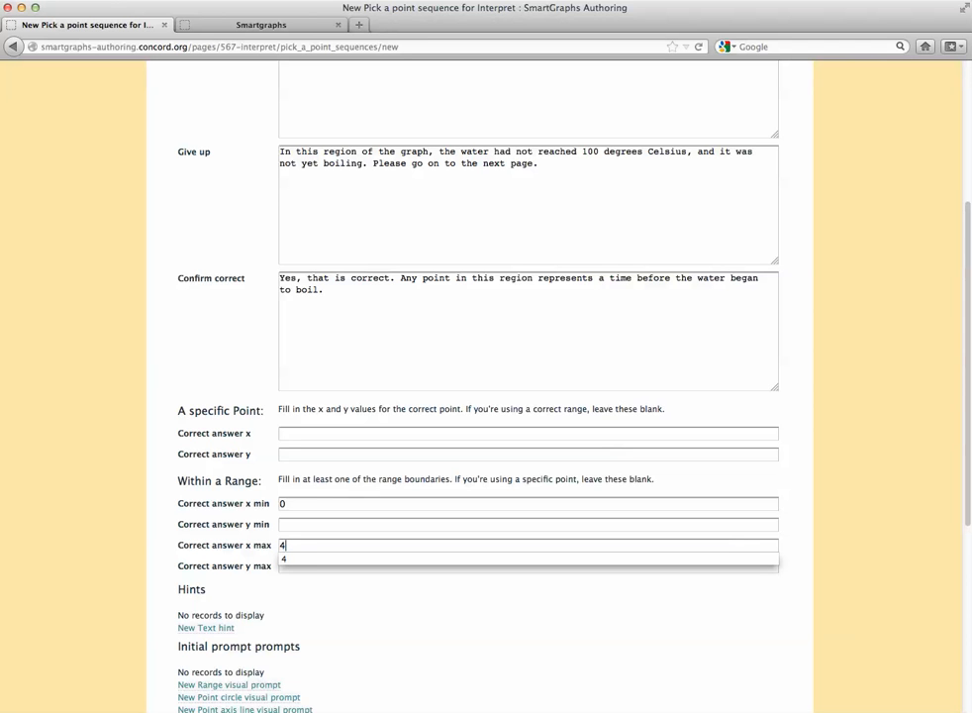
scroll(485, 386, "down", 1)
scroll(485, 386, "down", 10)
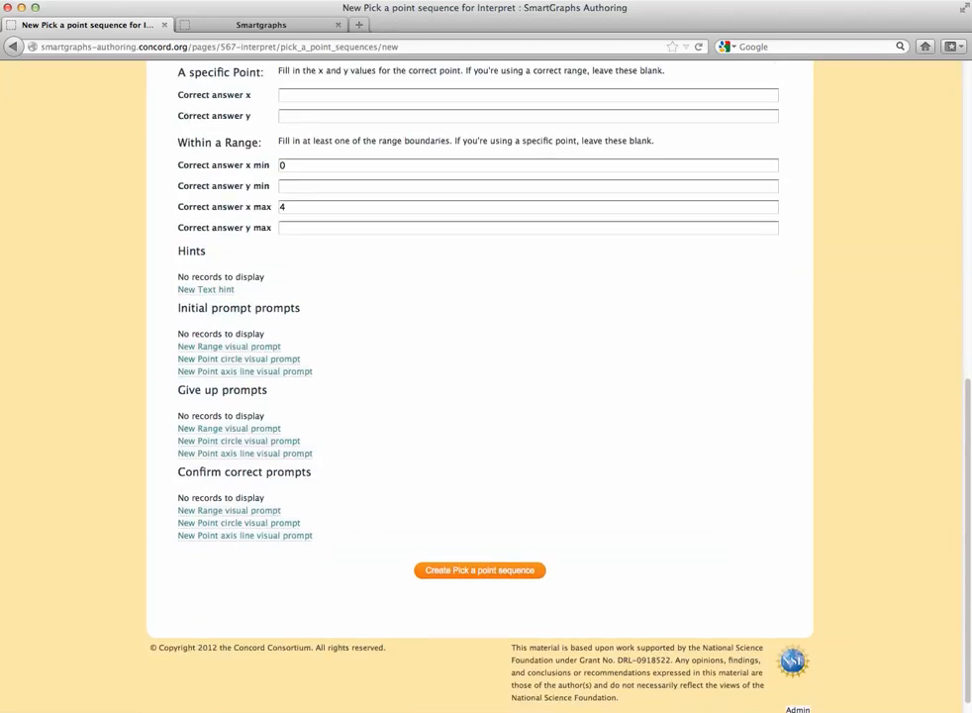
left_click(479, 551)
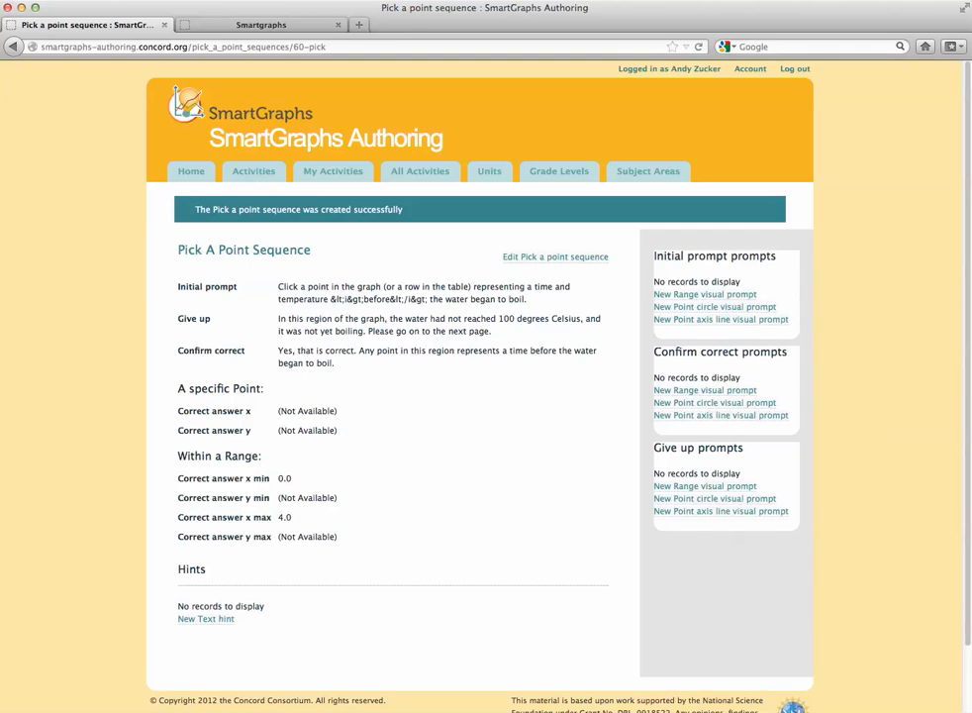
scroll(485, 396, "down", 1)
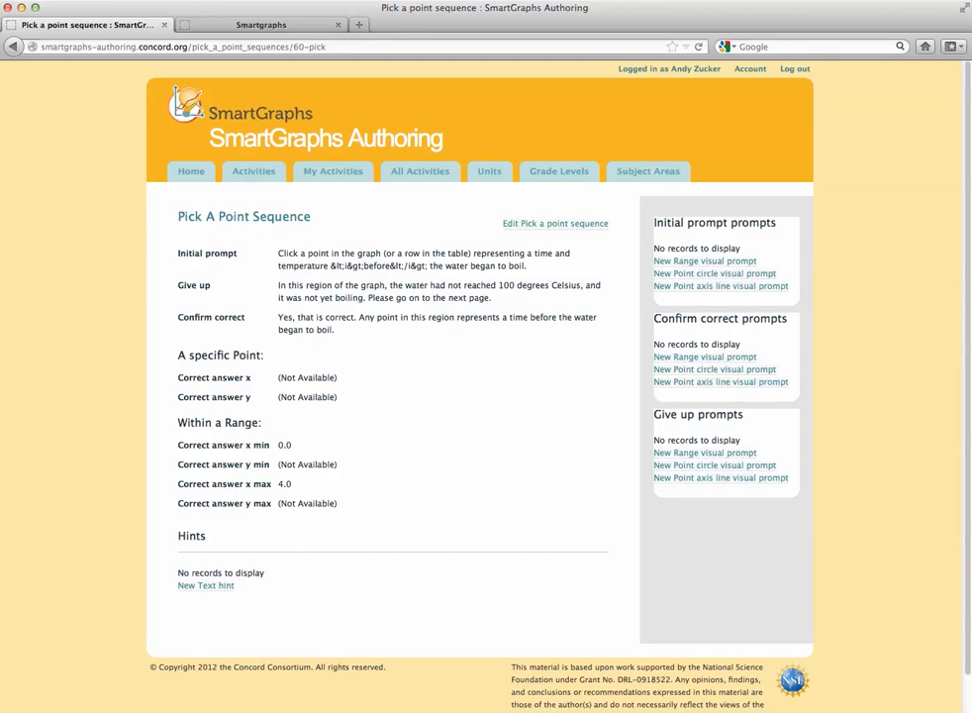
left_click(13, 47)
left_click(13, 47)
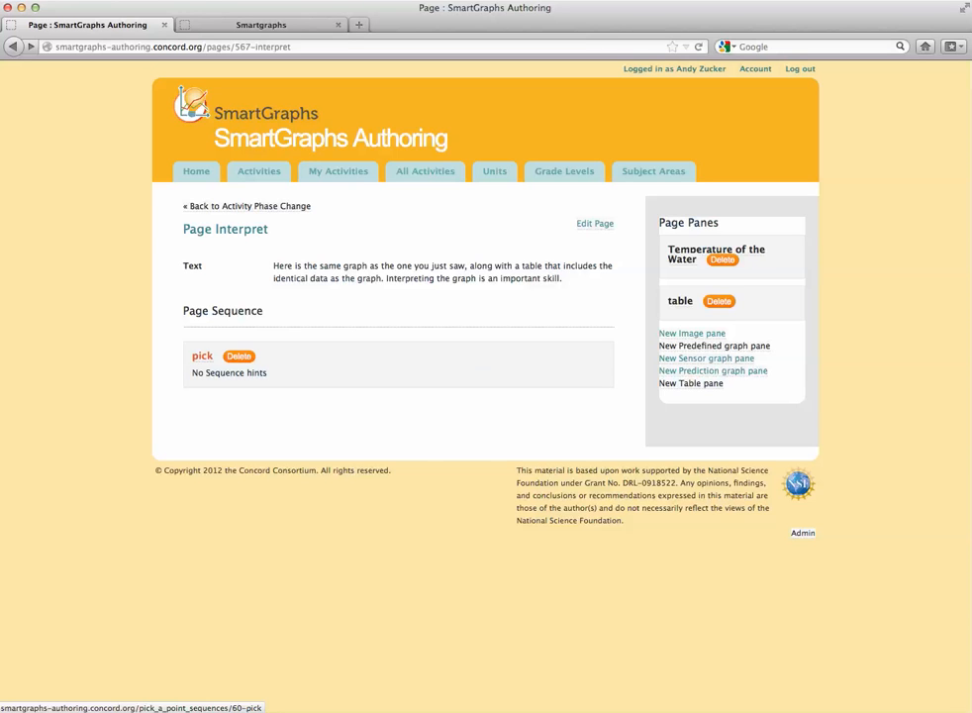
Reload the author preview in run mode and examine Interpret's initial prompt in Step 1 and the correct-answer feedback in Step 3
left_click(260, 25)
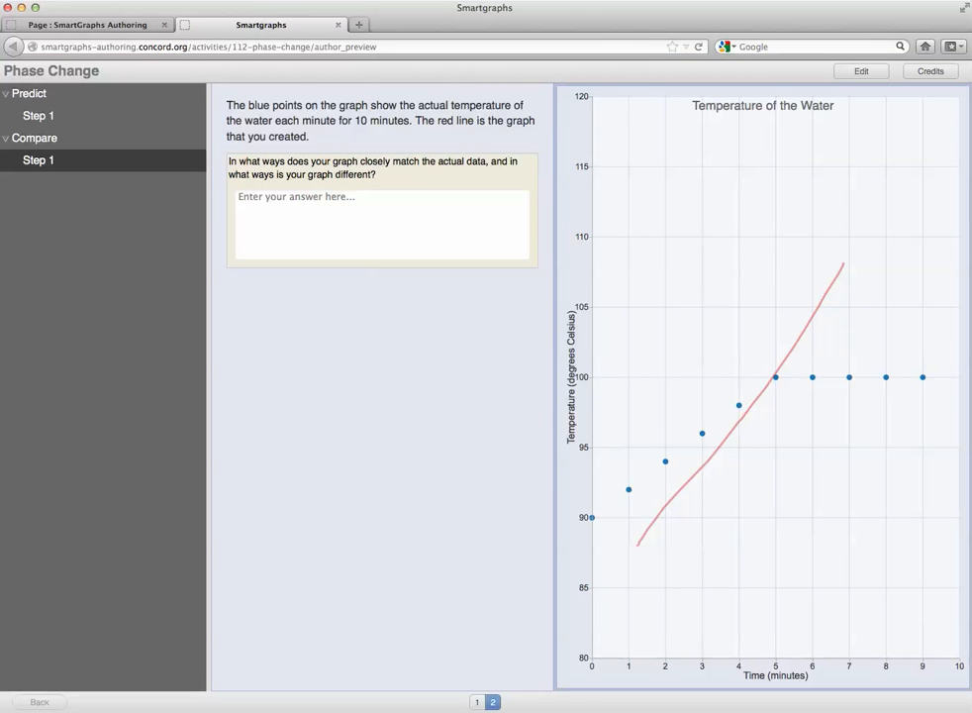
left_click(699, 47)
key("Return")
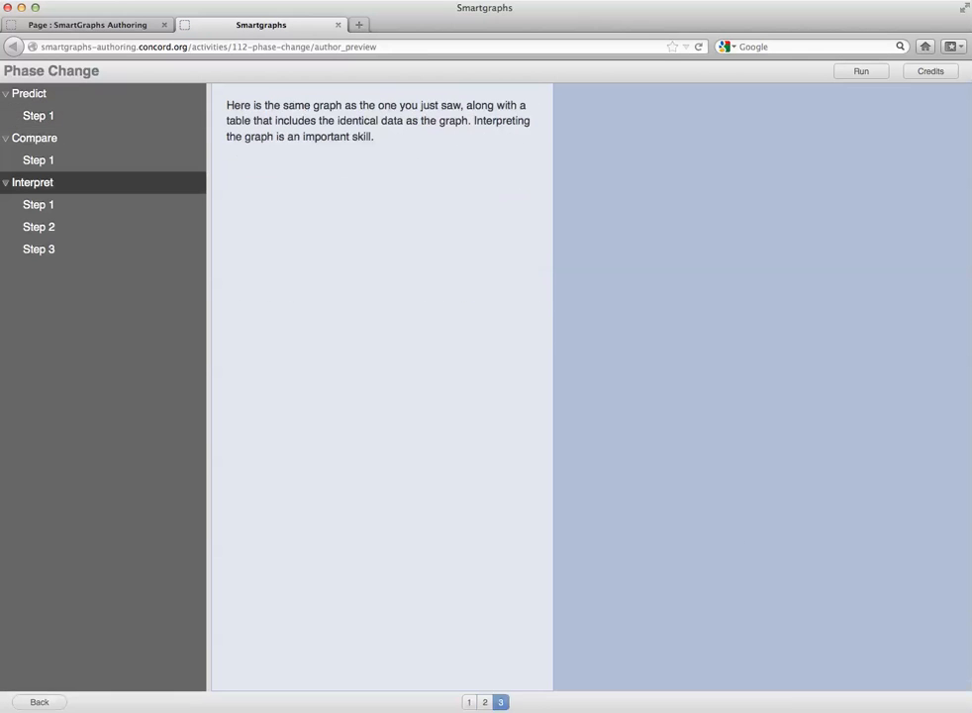
left_click(862, 72)
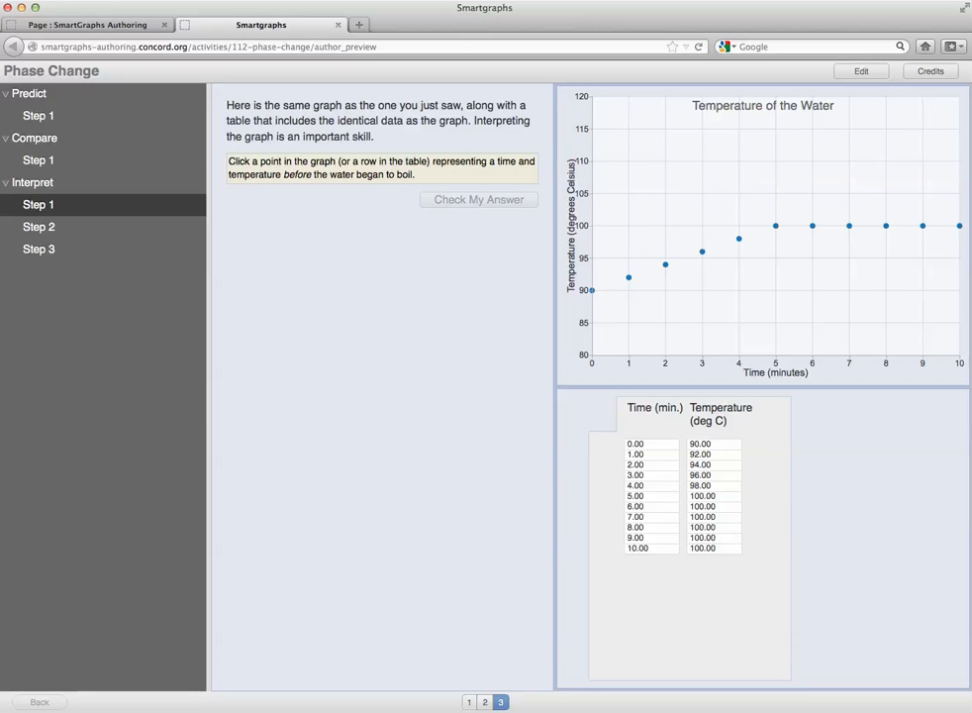
left_click(39, 249)
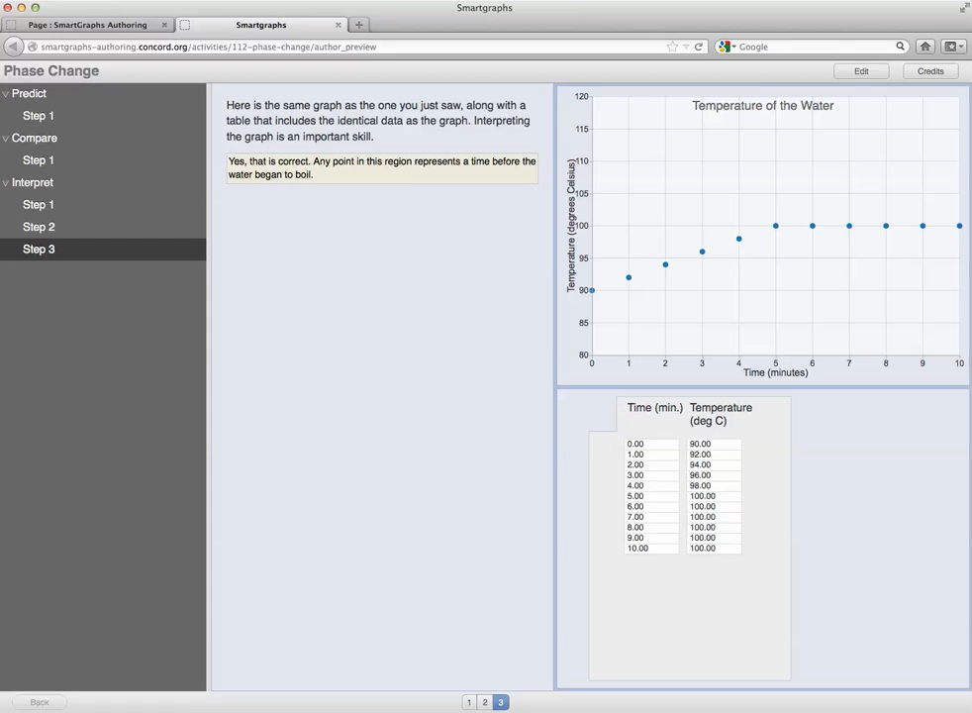
Create a confirm-correct range visual prompt for the pick sequence named correct highlight, with X min 0, X max 4 and color green
left_click(87, 24)
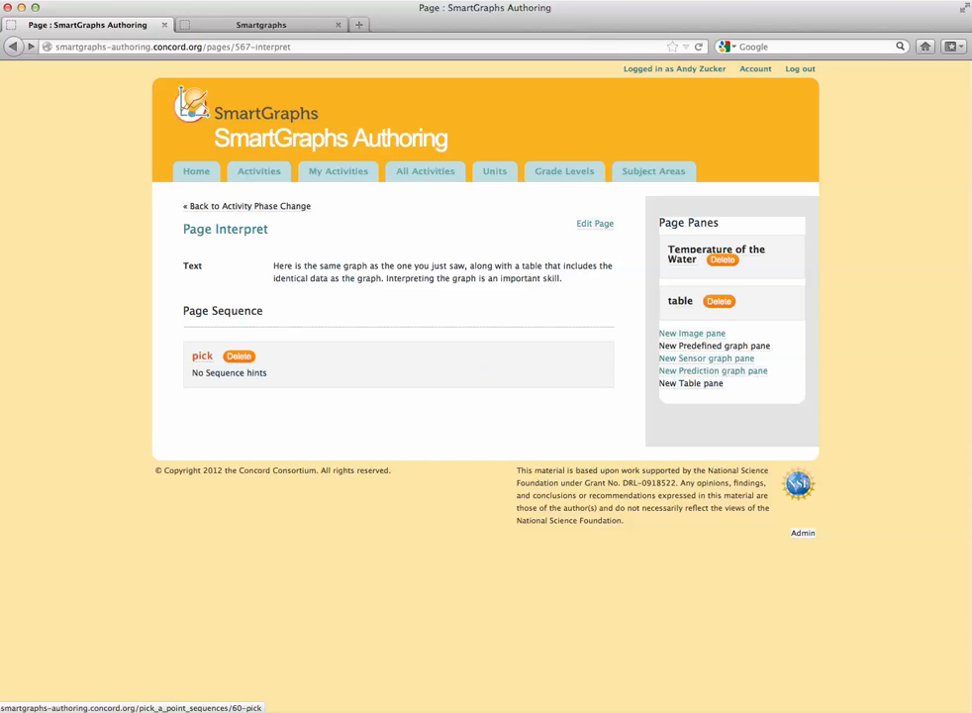
left_click(202, 356)
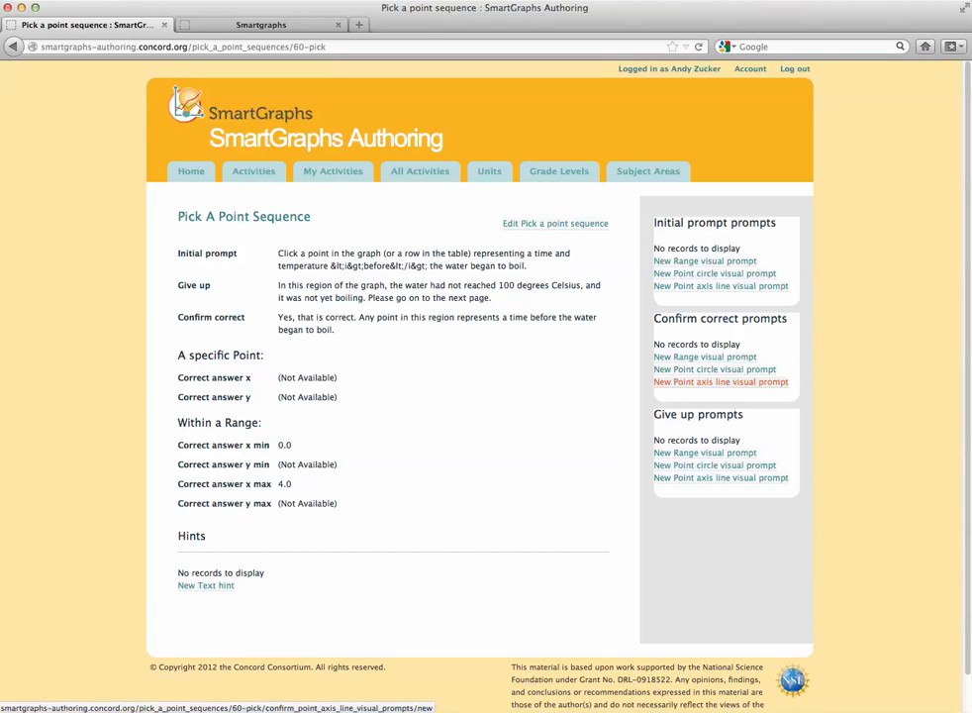
left_click(705, 356)
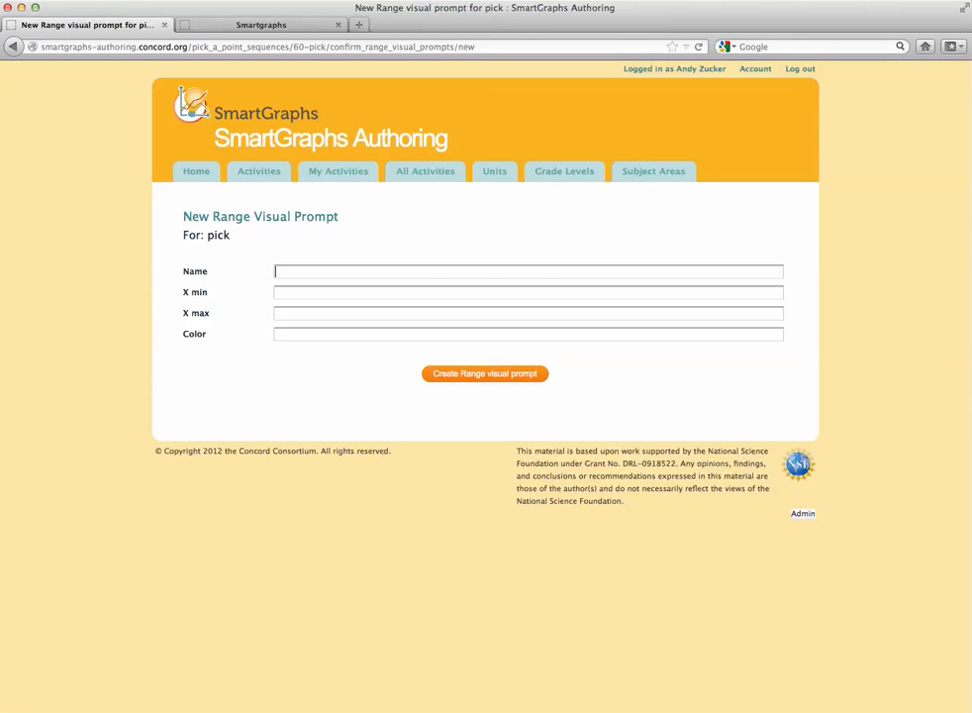
type("corr")
type("ect hig")
type("hlight")
type("0")
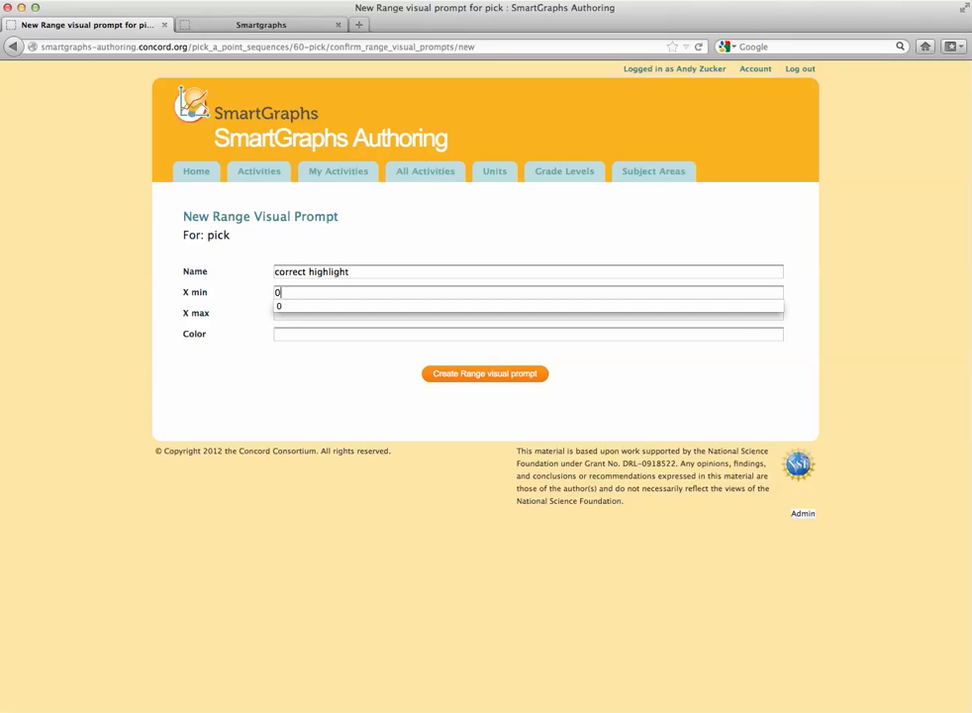
key("Tab")
type("4")
key("Tab")
type("green")
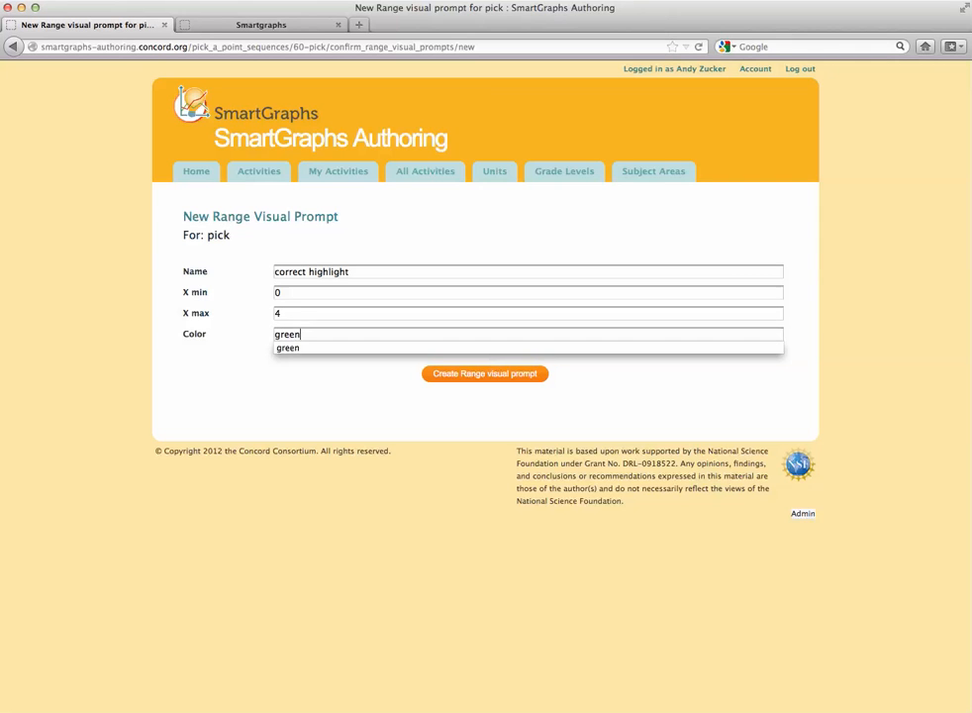
key("Tab")
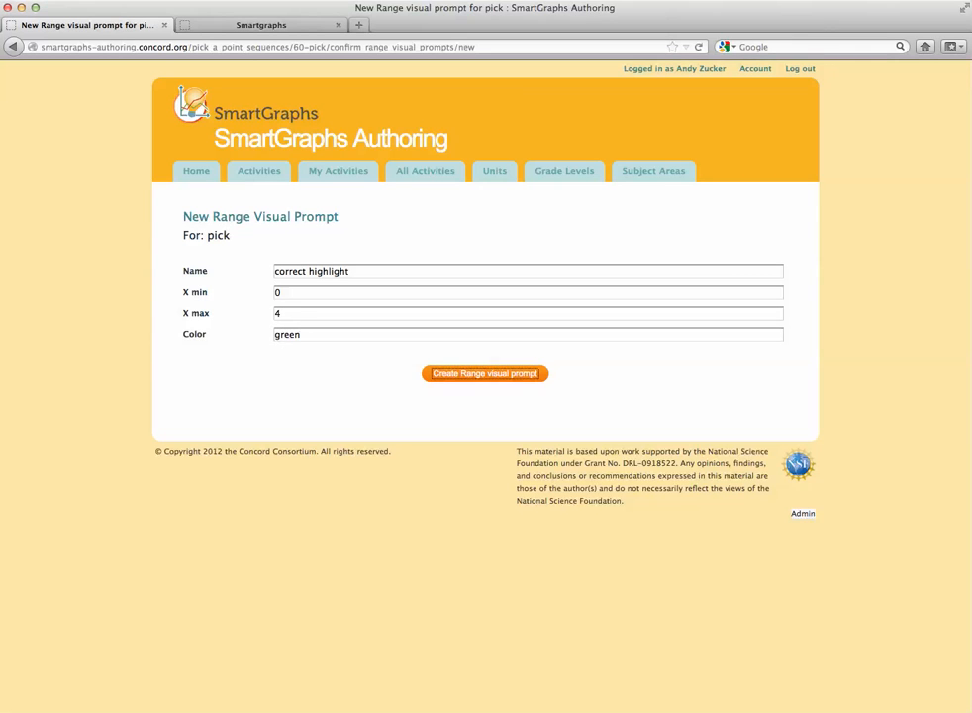
key("Return")
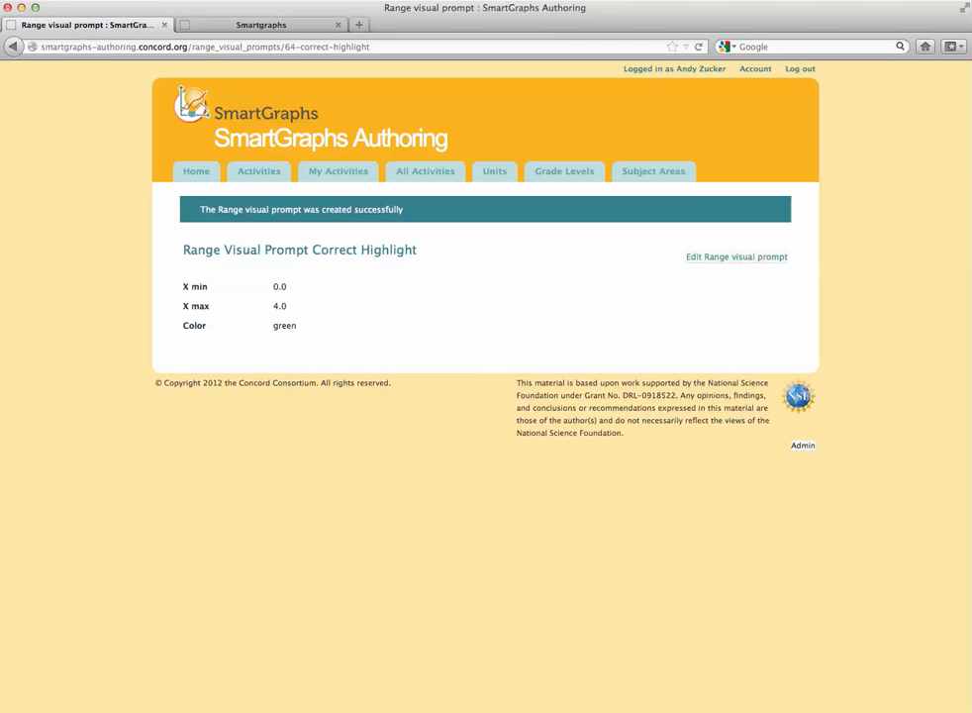
Create a give-up range visual prompt for the pick sequence named highlight if give up, with X min 0, X max 4 and color blue
key("super+Left")
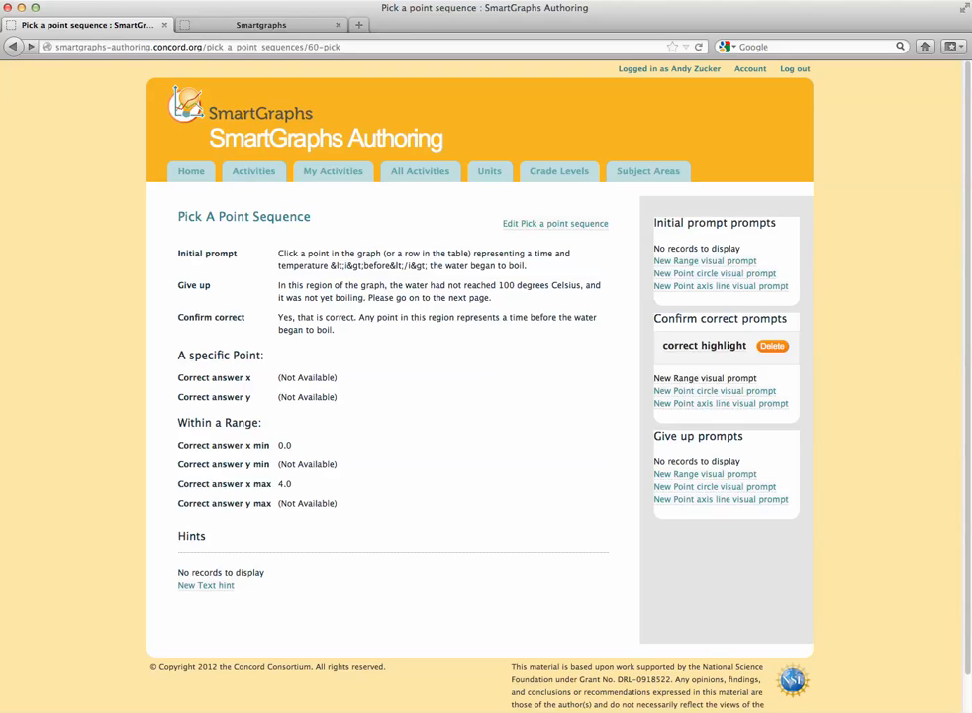
left_click(705, 474)
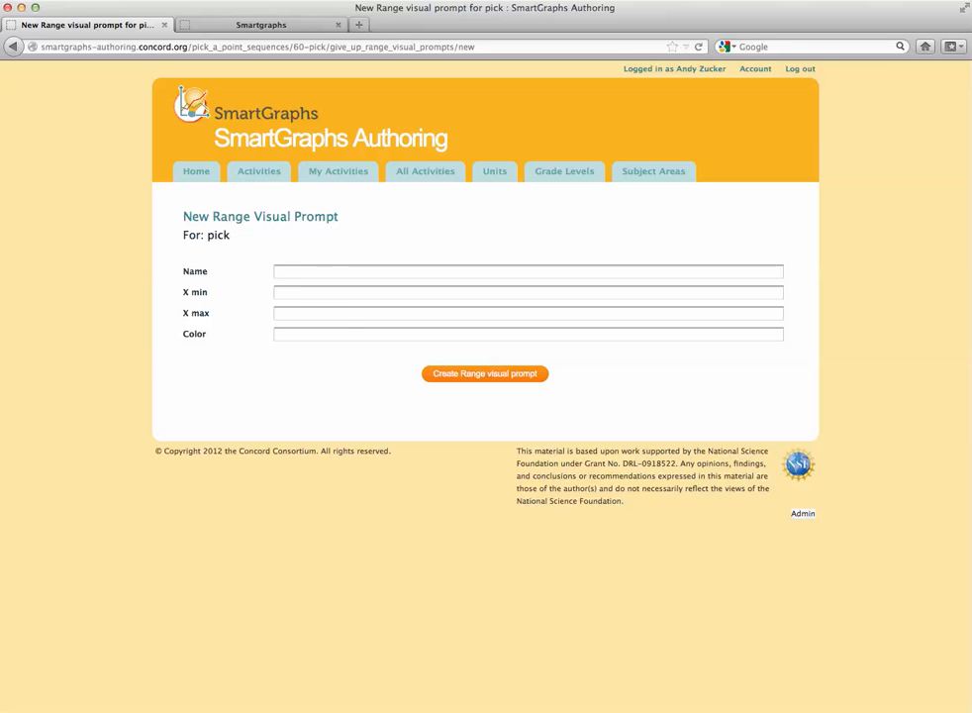
type("highlight ")
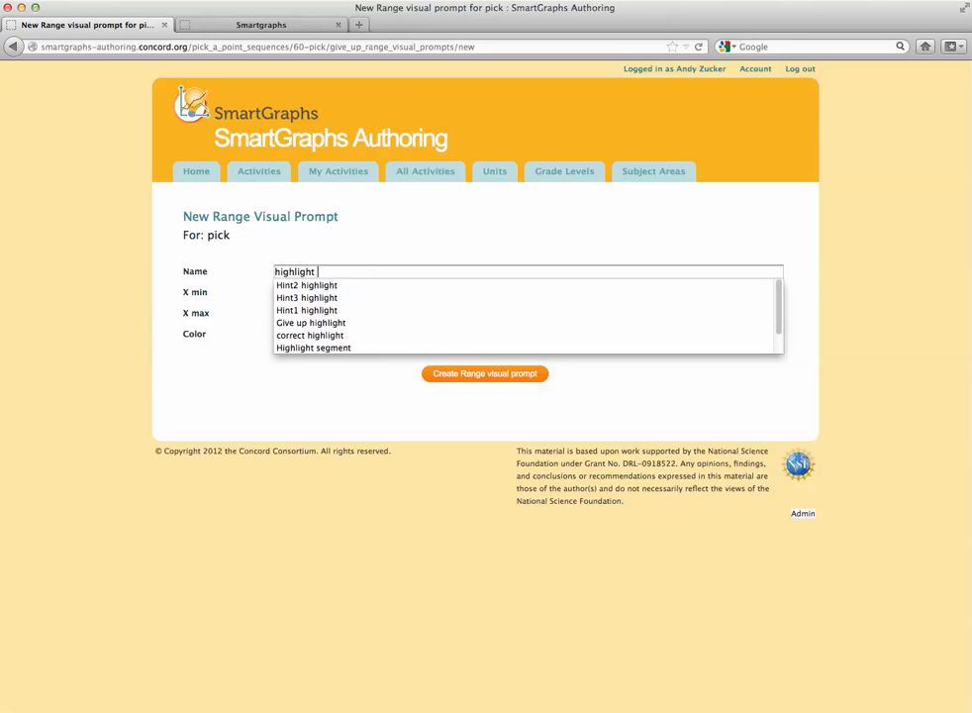
type("if give up")
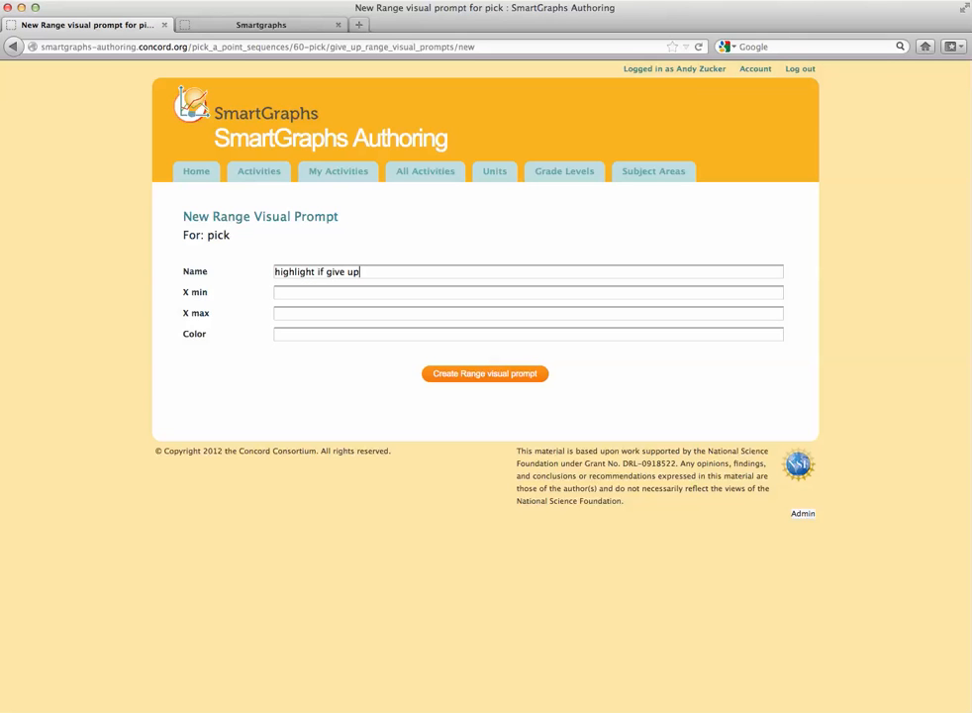
key("Tab")
type("0")
key("Tab")
type("4")
key("Tab")
type("blue")
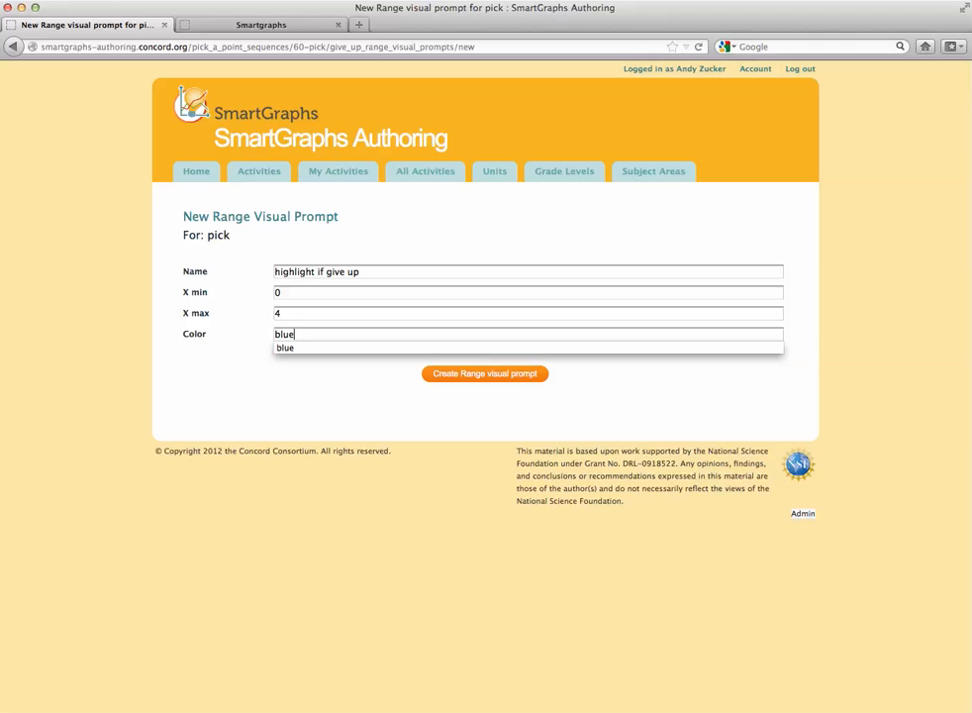
key("Tab")
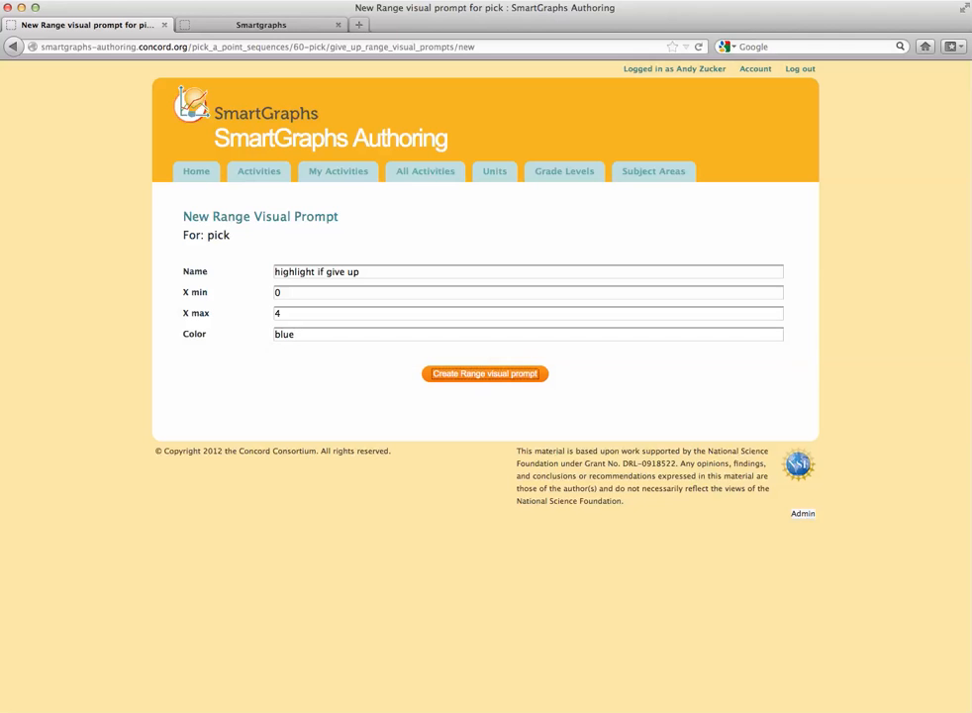
key("Return")
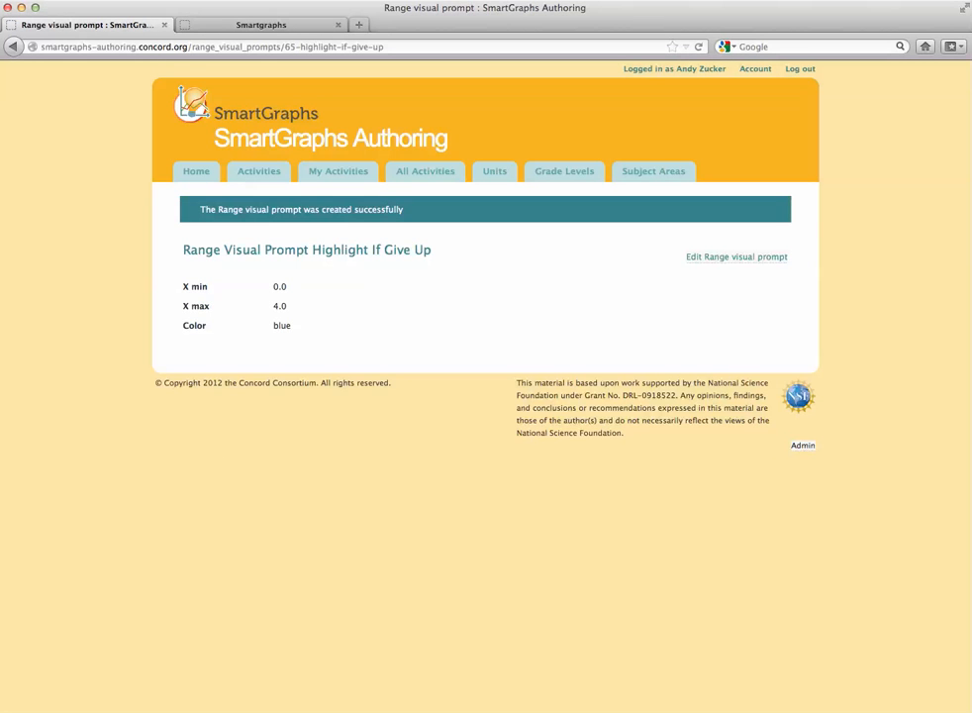
Reload the author preview, run the Interpret question and check the graph point at 2 minutes to examine the correct-answer highlight
key("ctrl+Tab")
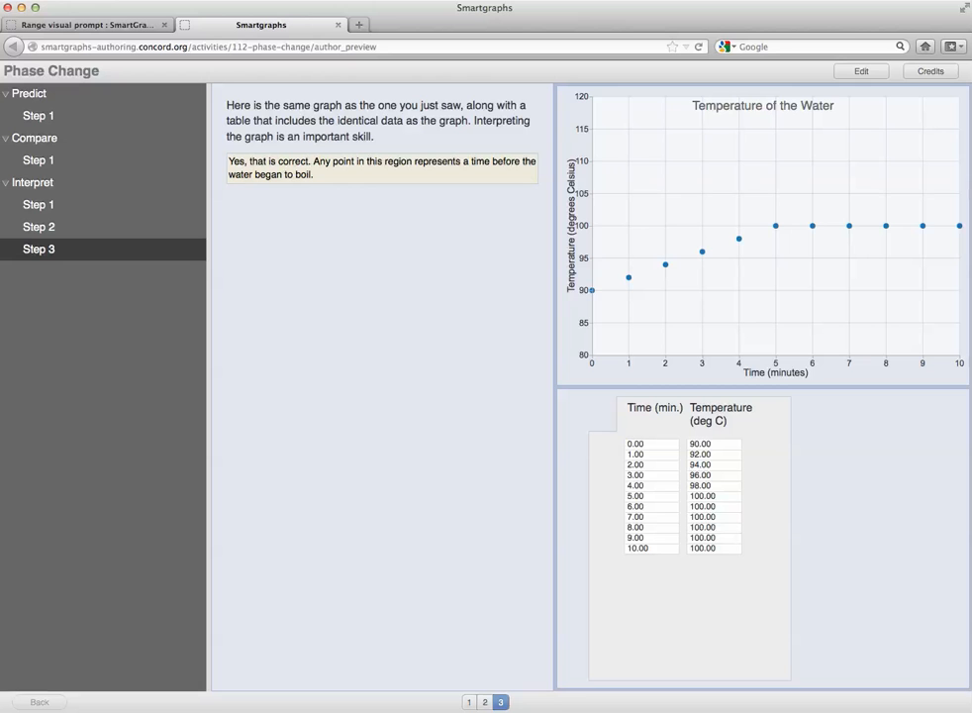
key("super+r")
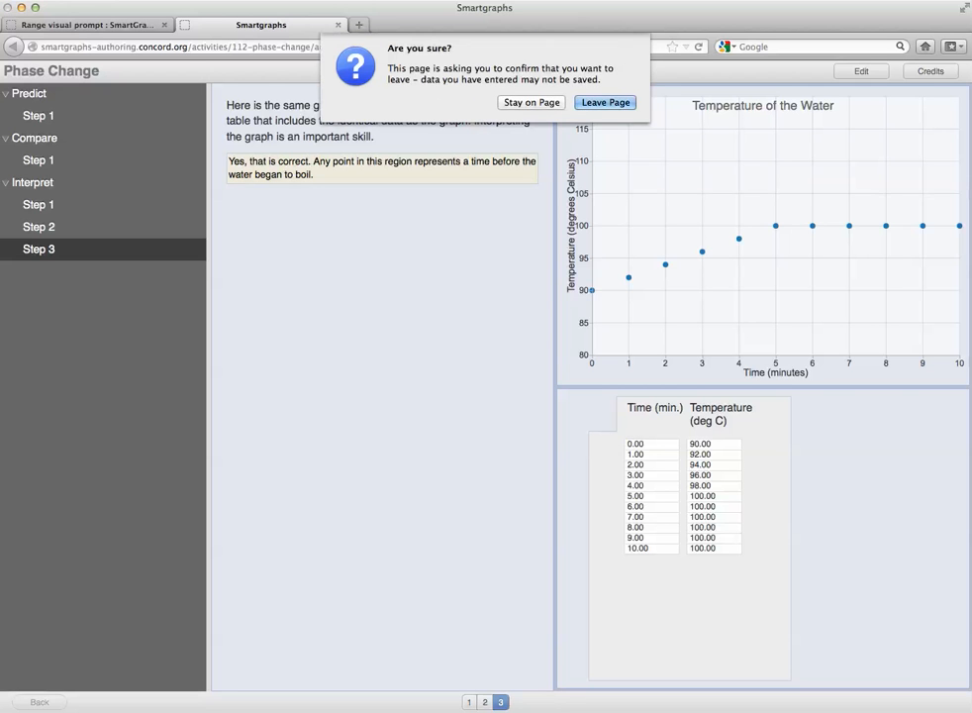
key("Return")
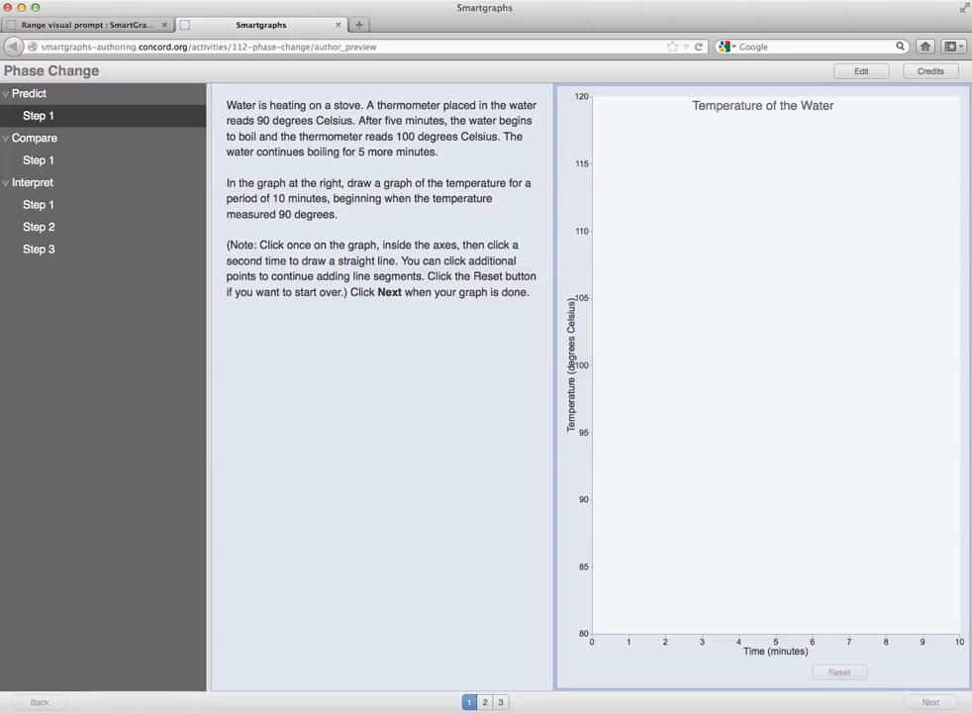
left_click(861, 72)
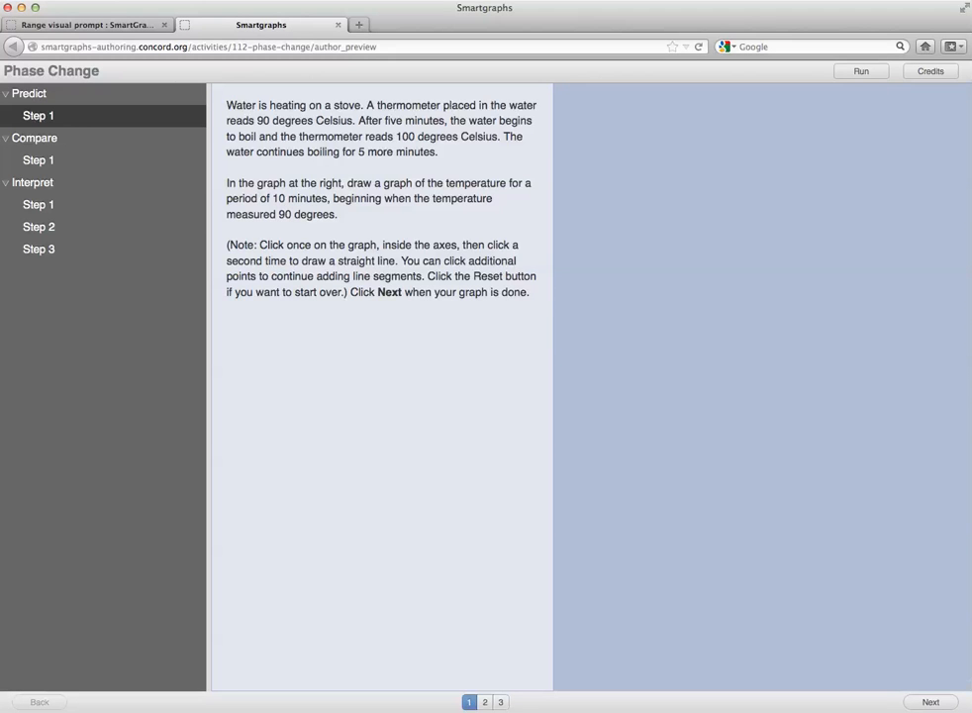
left_click(32, 183)
left_click(861, 71)
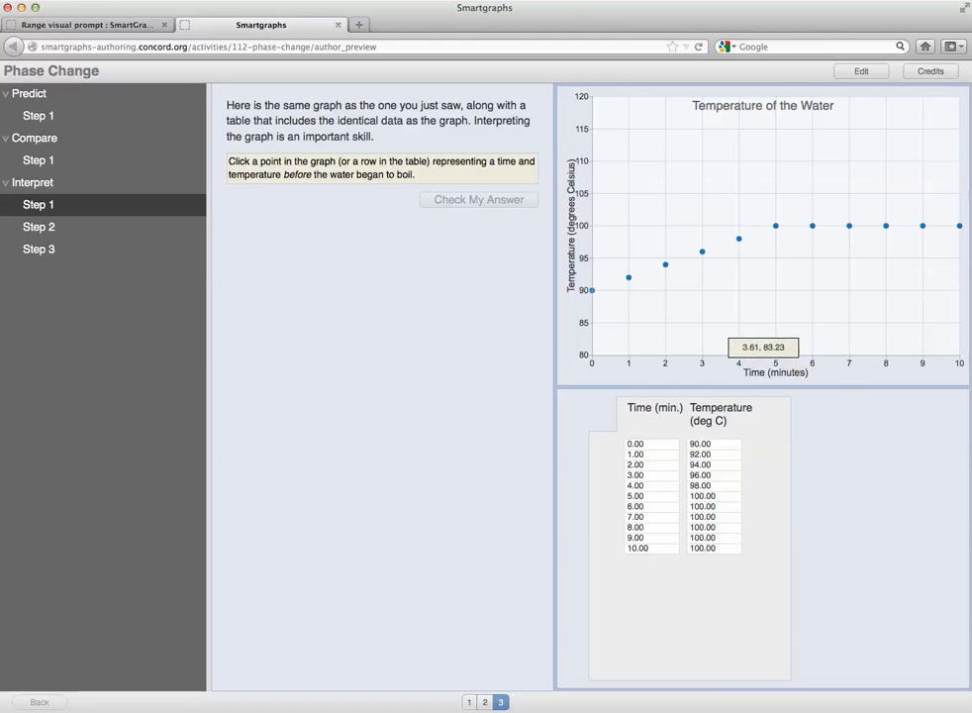
left_click(666, 264)
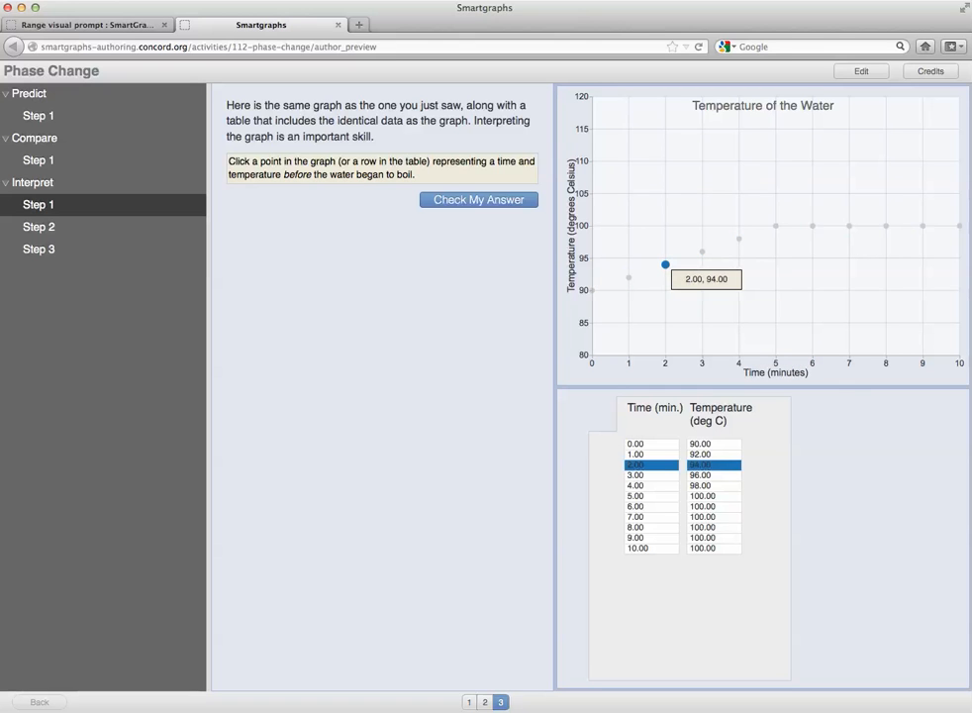
left_click(479, 200)
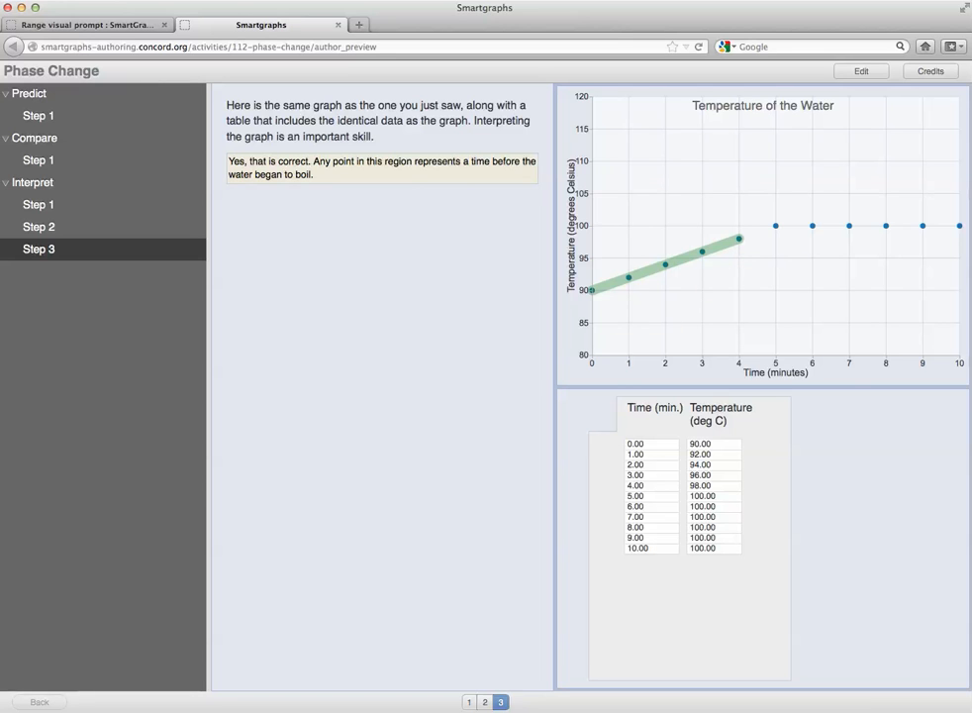
Restart Interpret's Step 1 in run mode and check the wrong graph point at 6 minutes to examine the give-up feedback
left_click(861, 71)
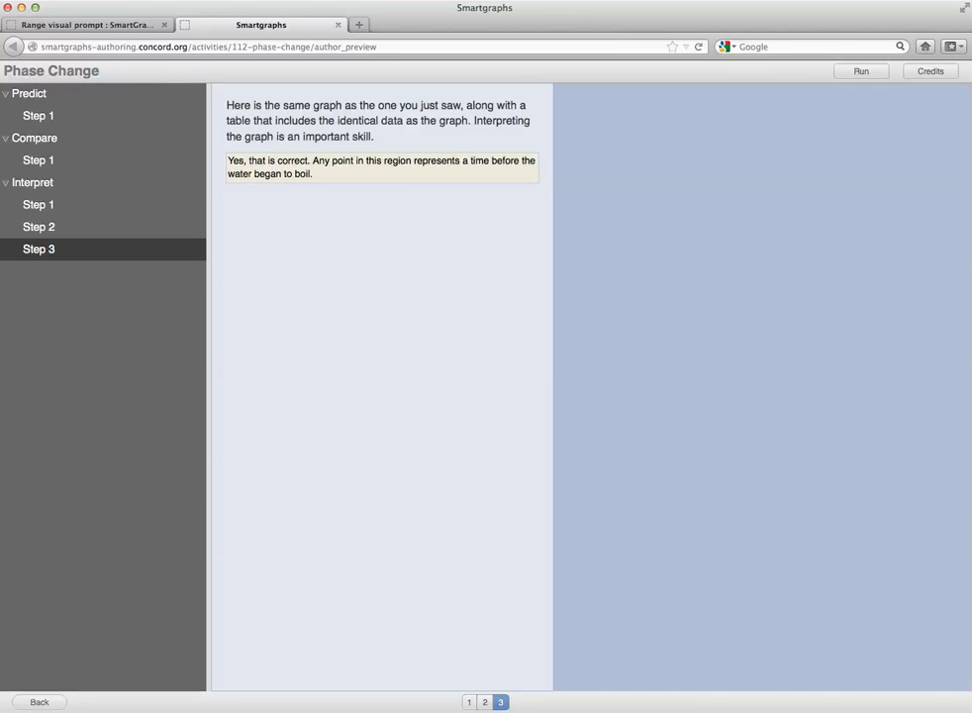
left_click(861, 71)
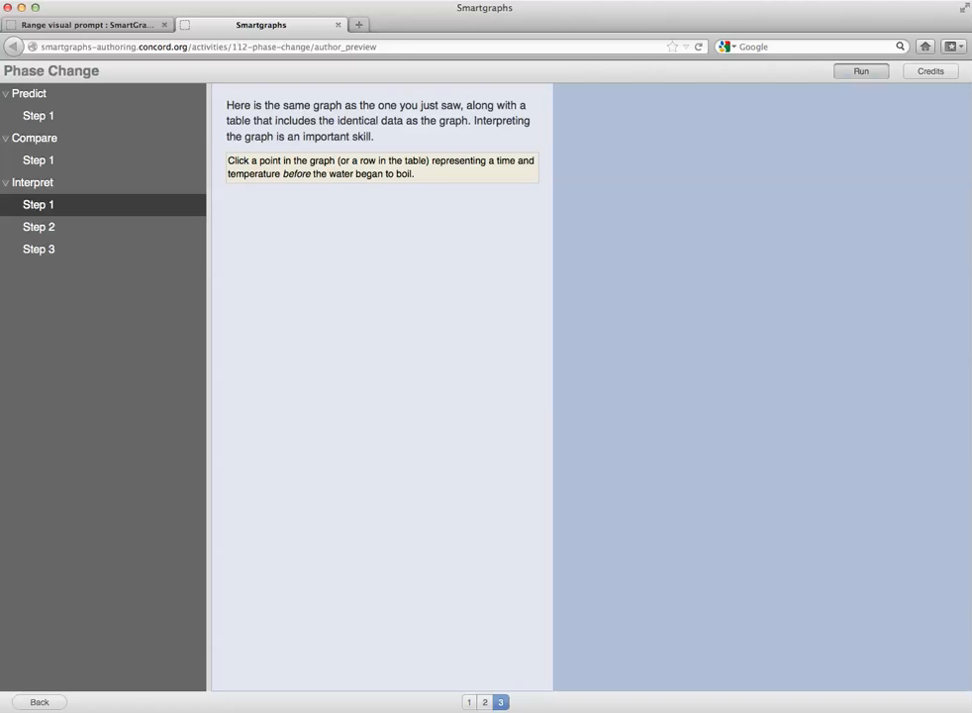
left_click(812, 226)
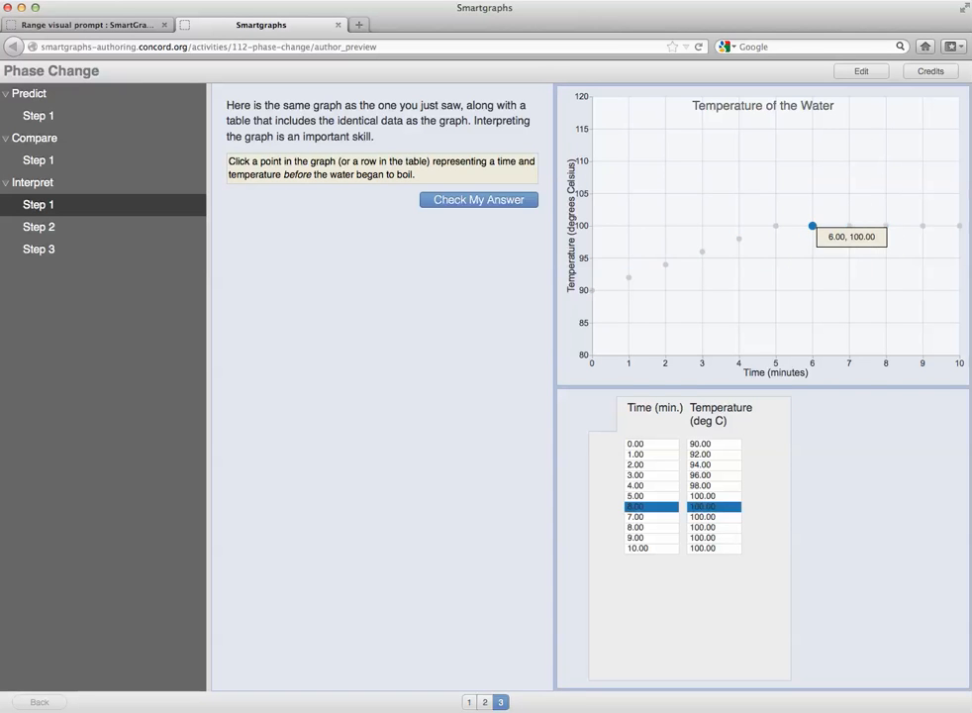
left_click(479, 199)
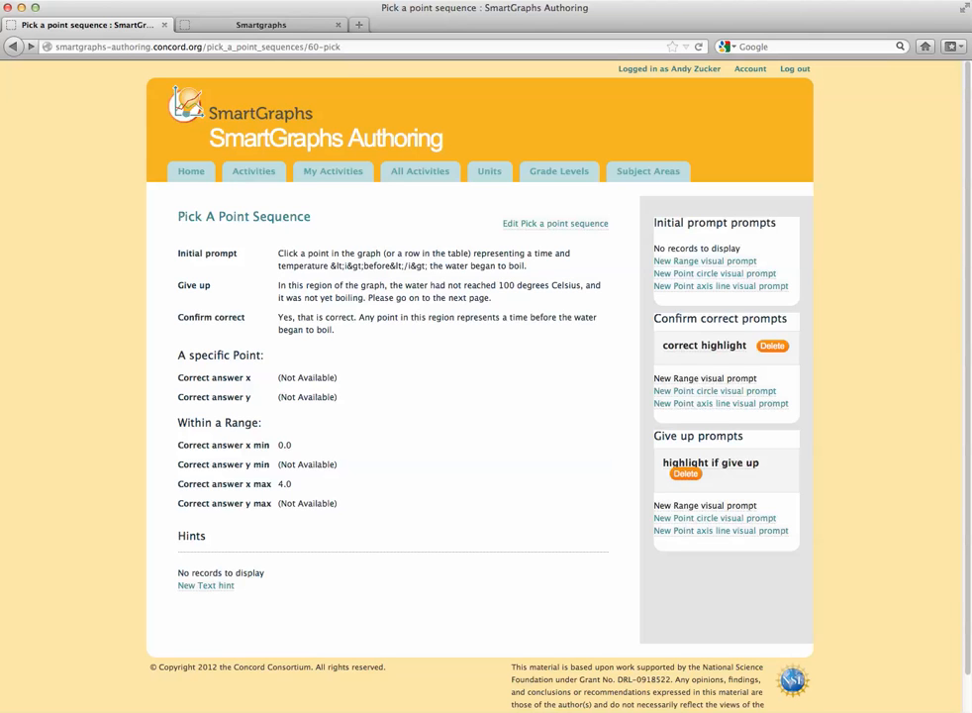
Create text hint 'New text hint': 'Incorrect. Hint: in the highlighted region of the graph, the temperature was 100 degrees Celsius, so the water was boiling. Try again.'
left_click(205, 585)
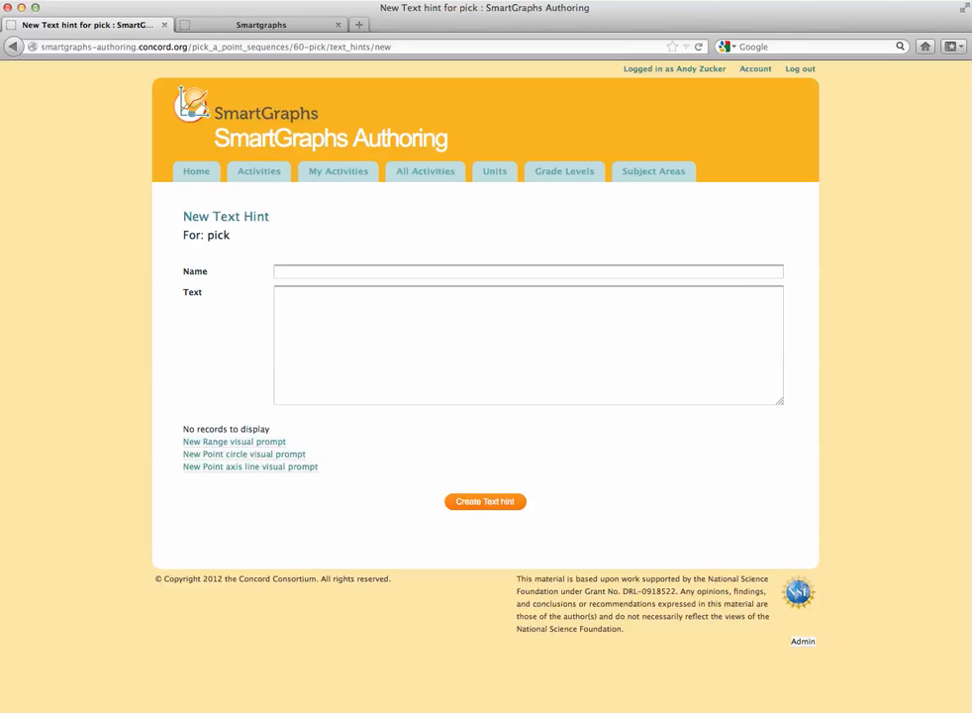
type("New text hint")
key("Tab")
type("Incorrect. Hint: in the highlighted region of the graph, the temperature was 100 degrees Celsius, so the water was boiling. Try again.")
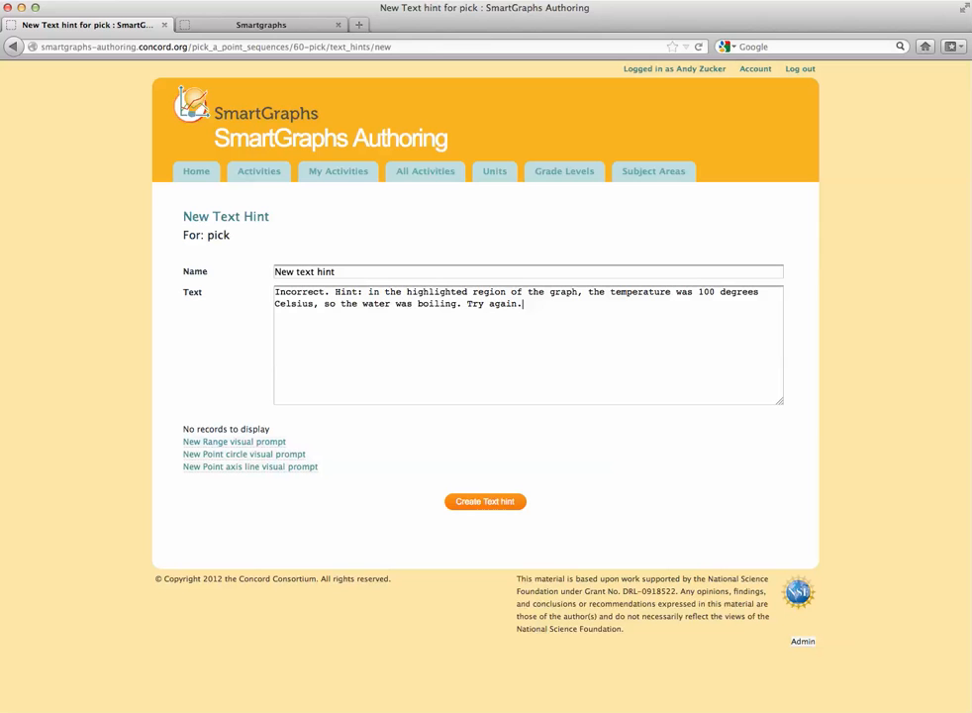
left_click(485, 501)
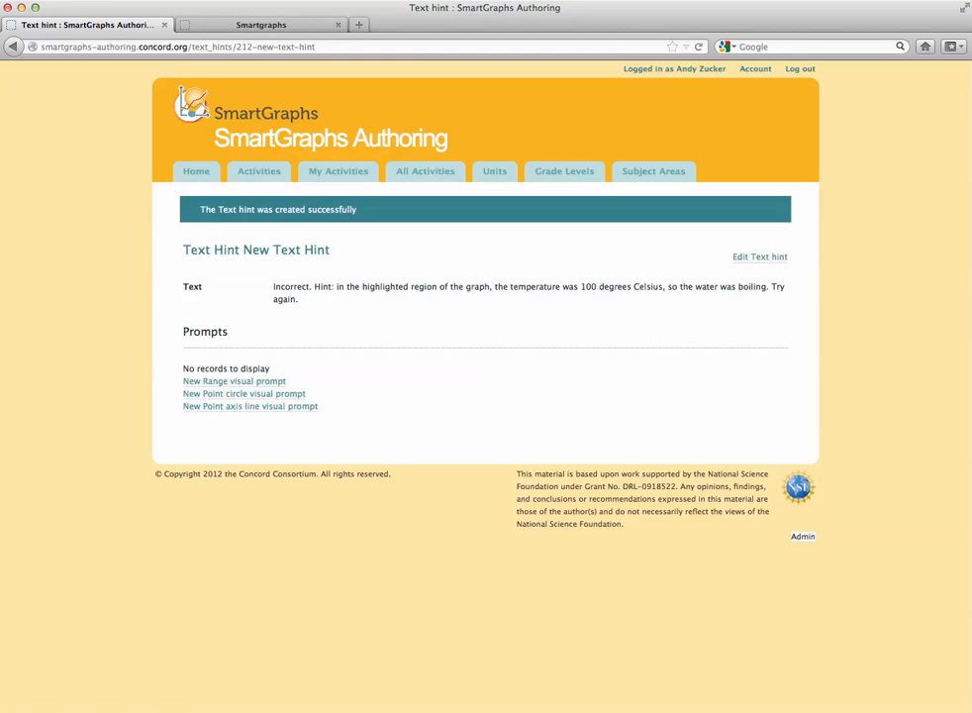
left_click(13, 47)
left_click(13, 47)
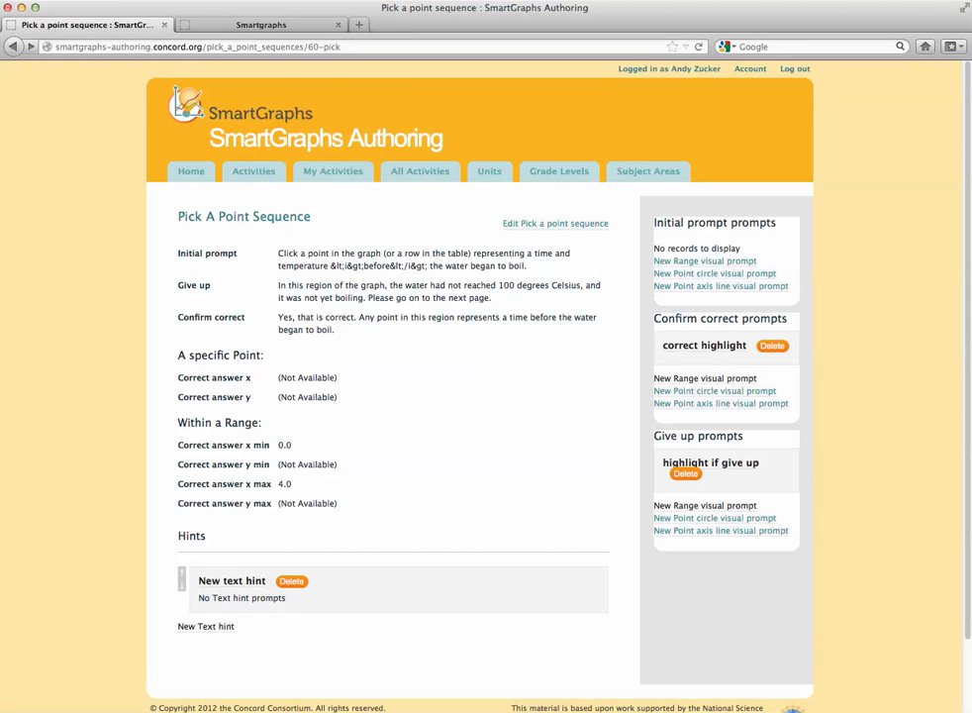
Create a range visual prompt for the text hint named Highlight that shows as a hint, with X min 5, X max 10 and color red
left_click(232, 581)
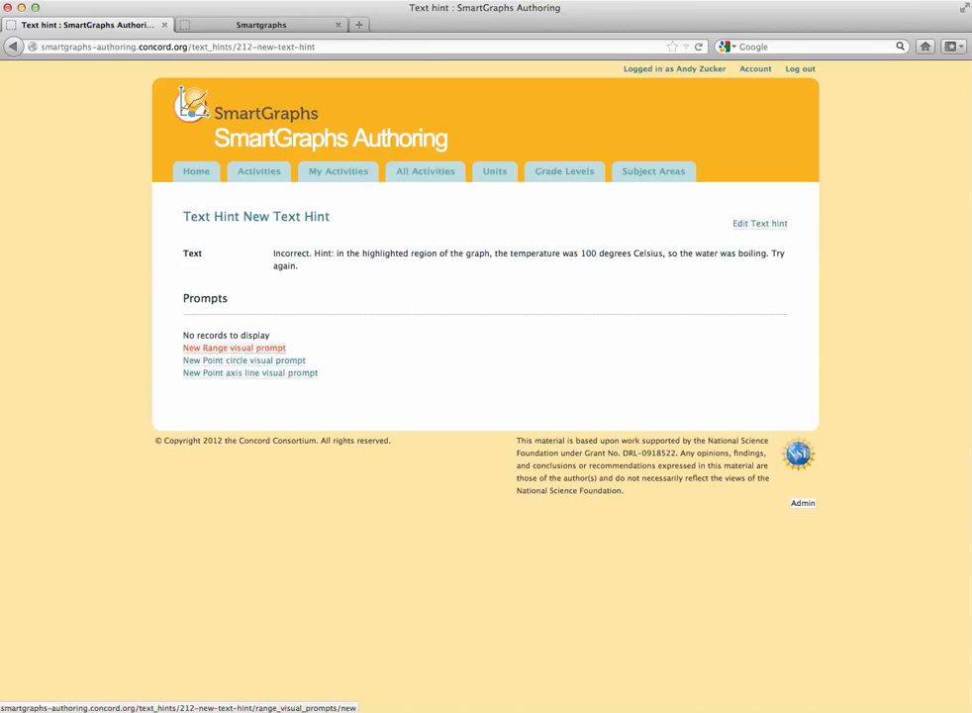
left_click(233, 348)
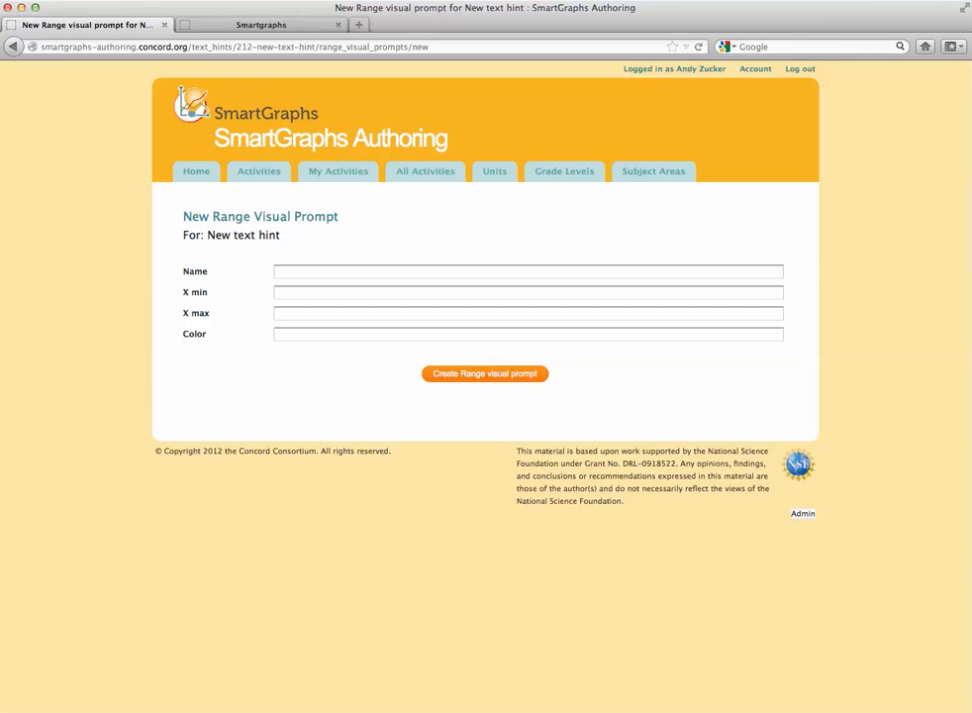
type("High")
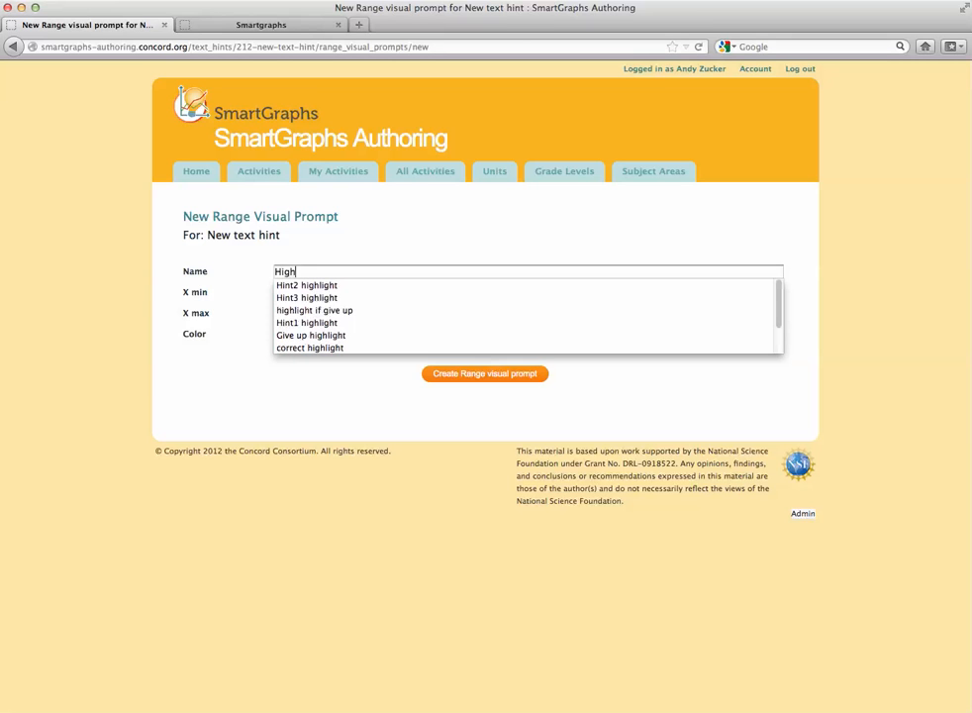
type("light that sho")
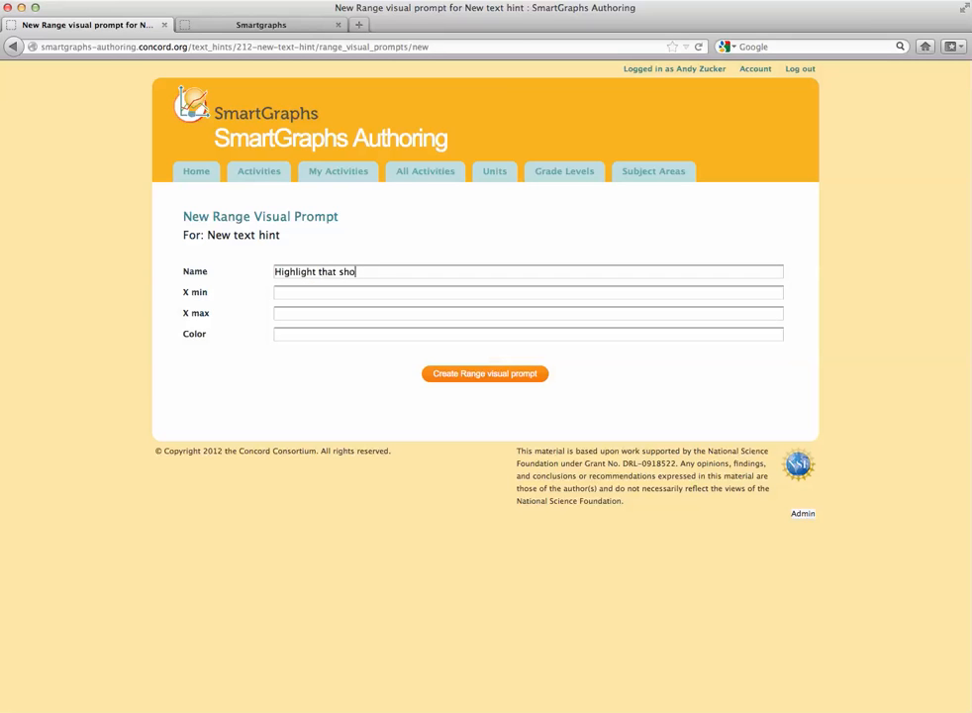
type("ws as a hint")
key("Tab")
type("5")
key("Tab")
type("10")
key("Tab")
type("red")
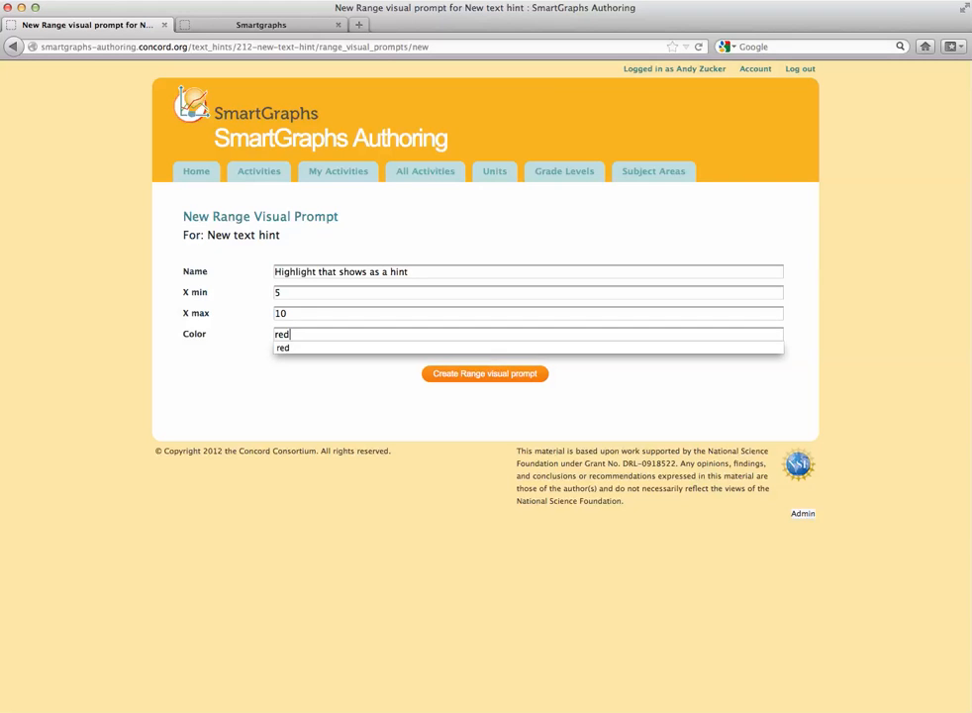
key("Tab")
key("Return")
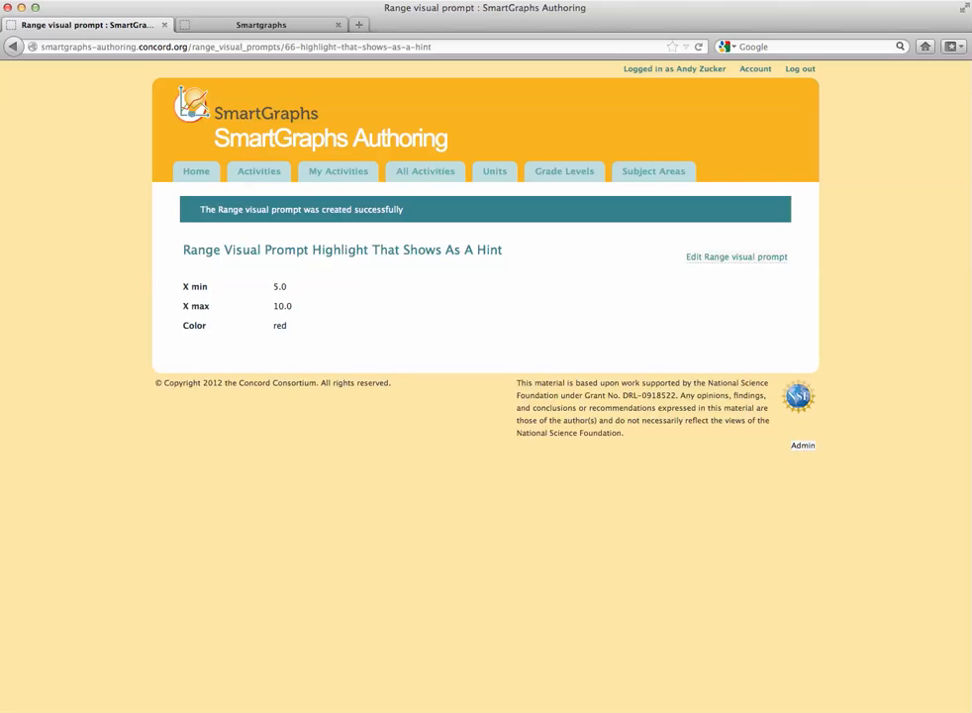
Test the hint in the preview by checking the 7-minute graph point and, after restarting Interpret's Step 1, the 8-minute table row
key("ctrl+Tab")
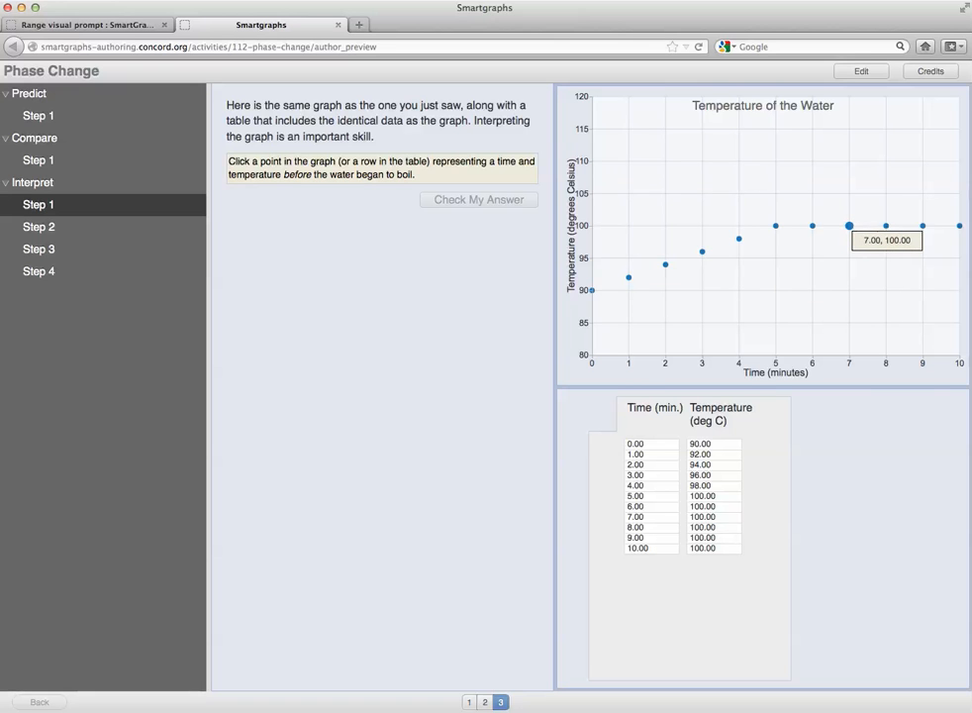
left_click(848, 226)
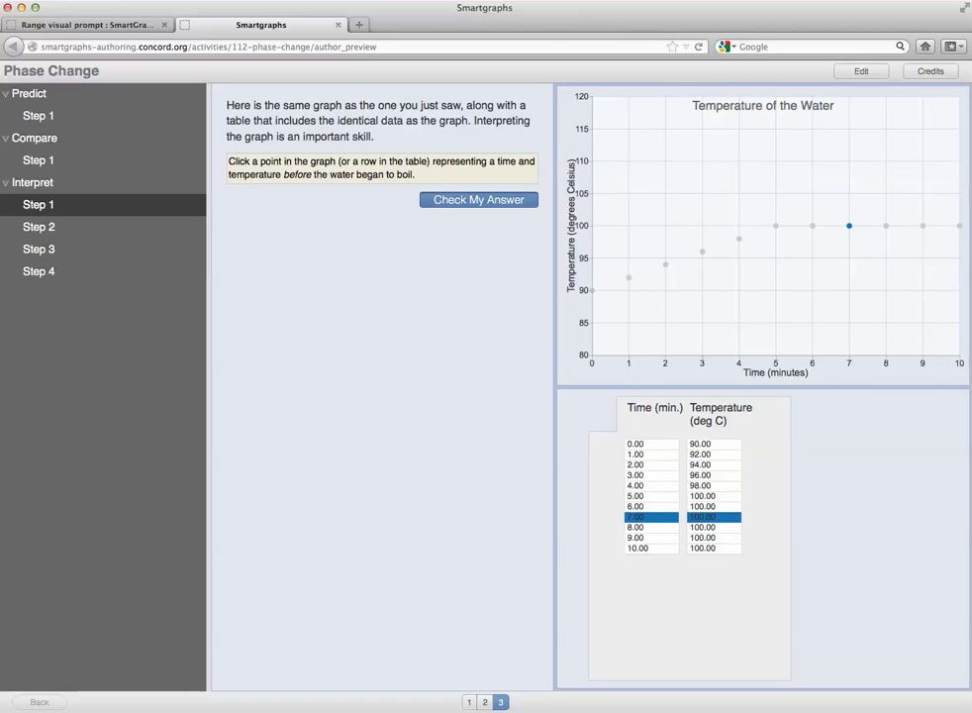
left_click(479, 200)
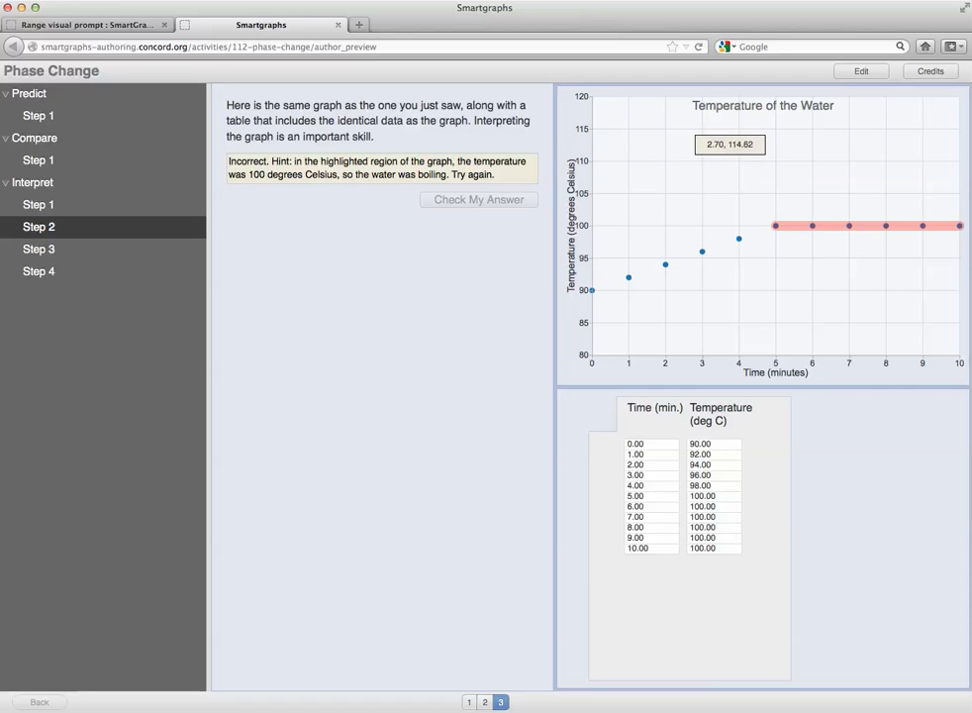
left_click(861, 72)
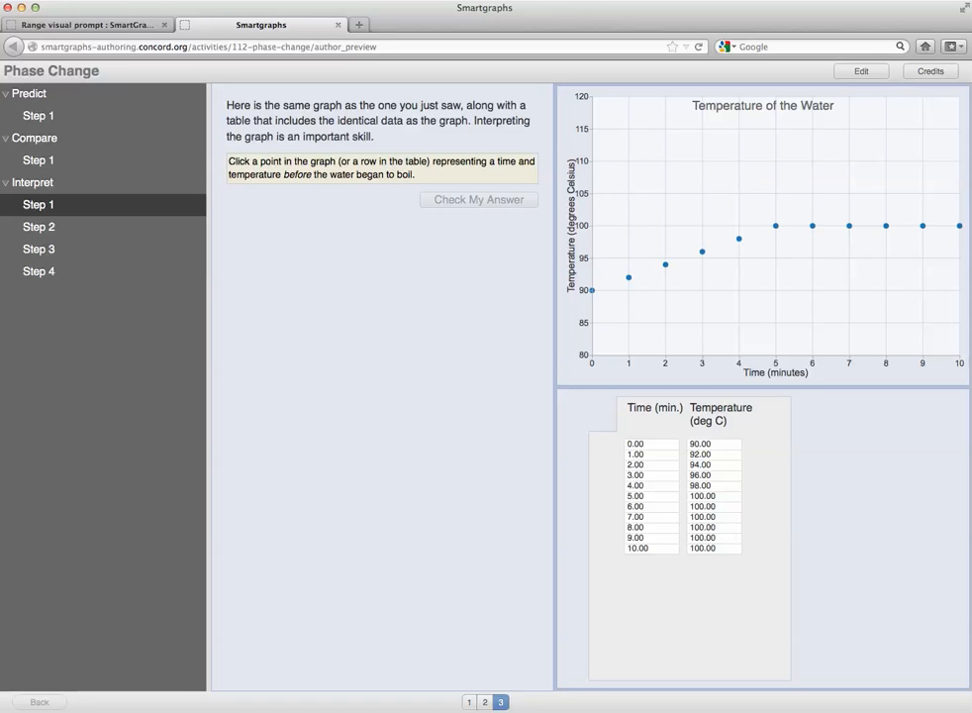
left_click(657, 528)
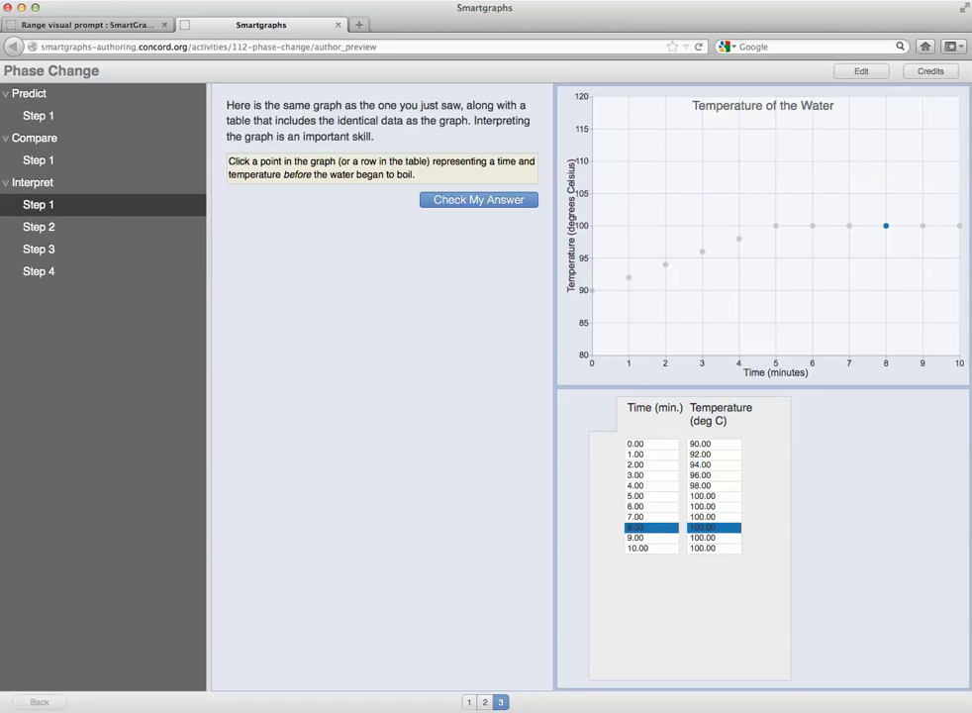
left_click(479, 200)
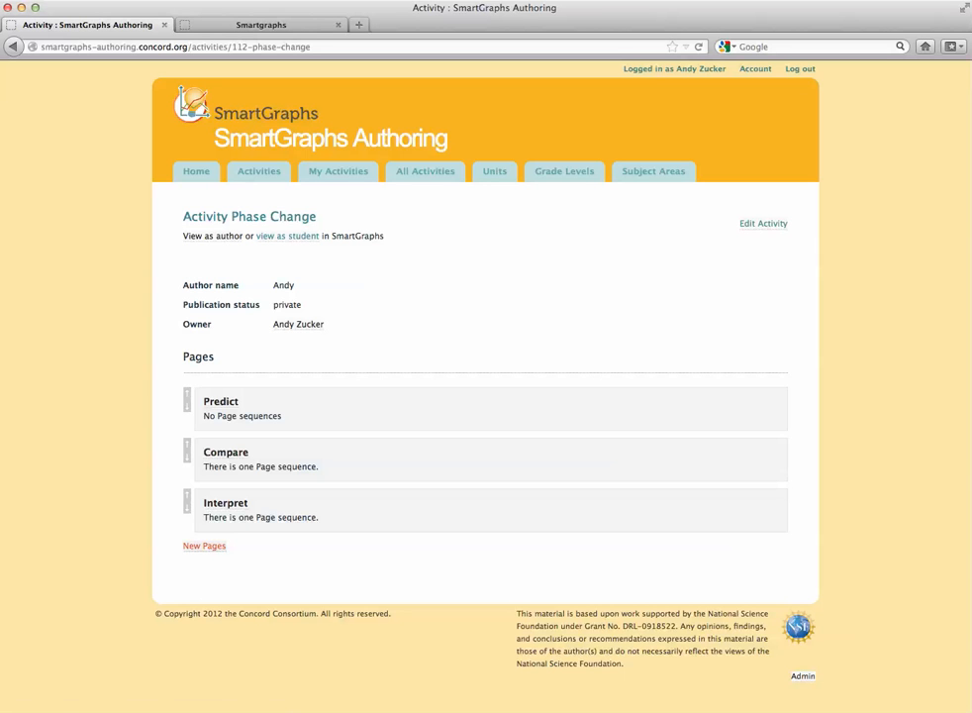
Create page 'Phase change' reading 'It may seem strange that the temperature does not continue to increase after the water begins to boil. Someone might ask you why.'
left_click(204, 545)
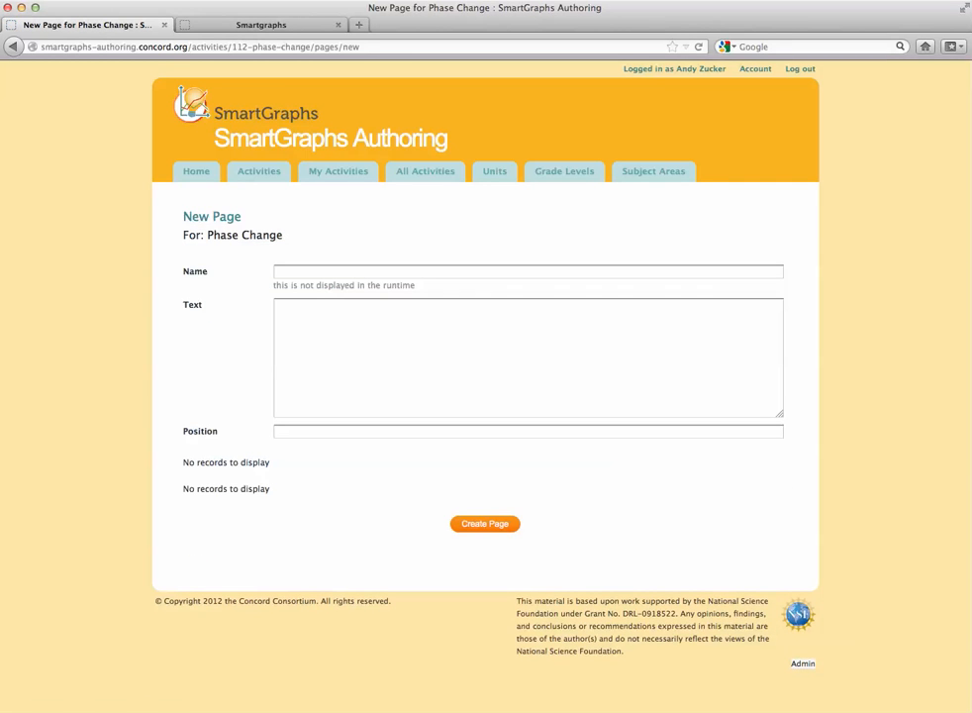
type("Phase")
key("Down")
key("Tab")
type("It may seem strange that the temperature does not continue to increase after the water begins to boil. Someone might ask you why.")
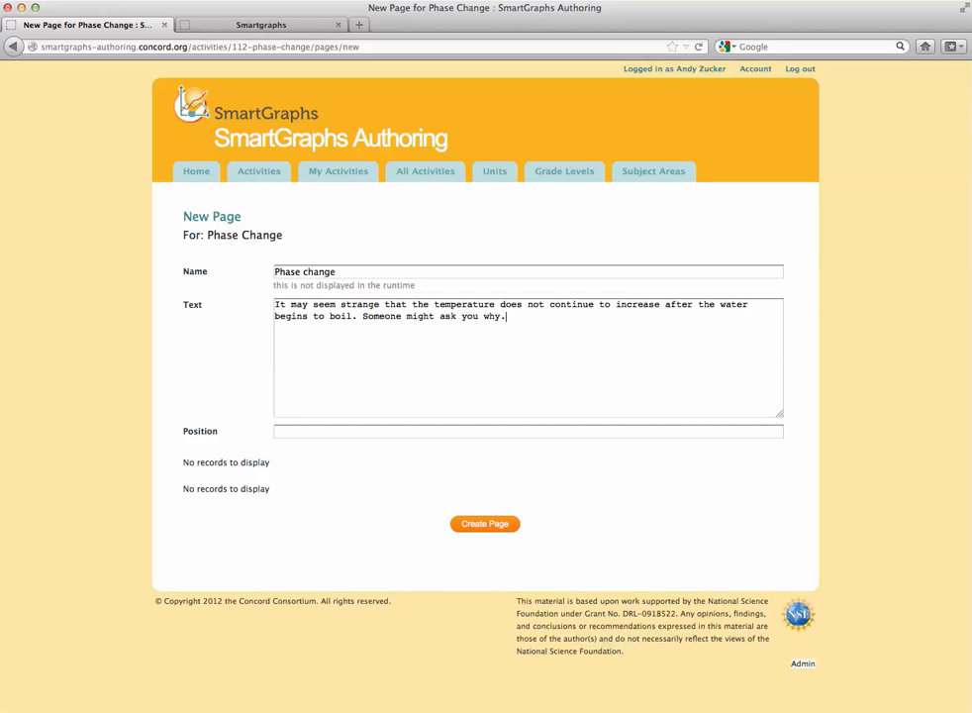
left_click(485, 524)
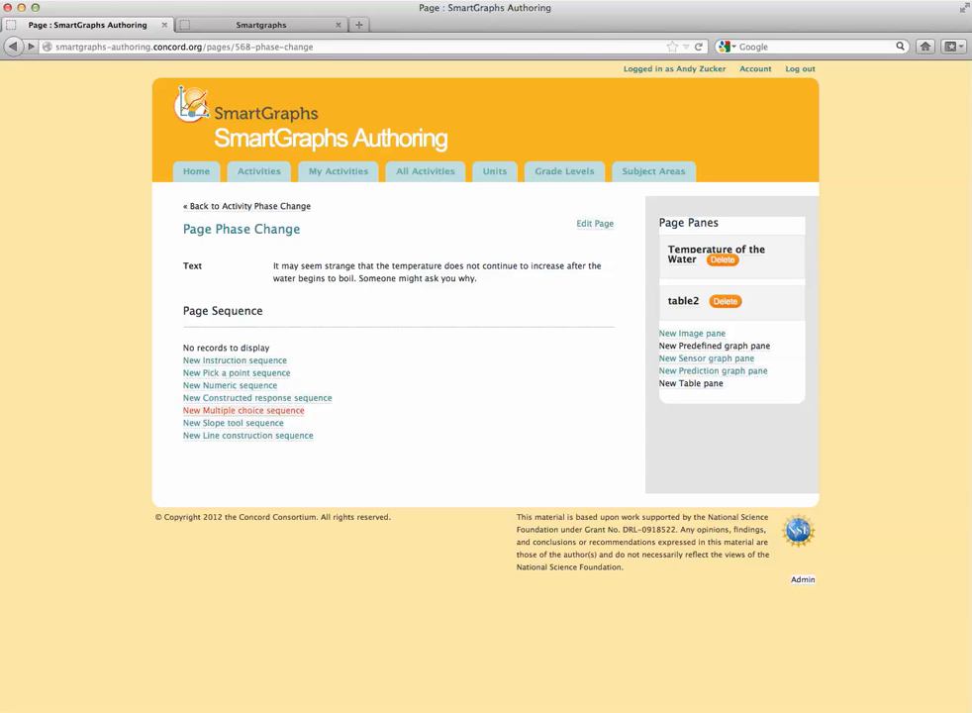
Create a multiple choice sequence asking 'Why did the temperature stay the same after it reached 100 degrees Celsius?' with phase-change explanations and sequential feedback off
left_click(244, 410)
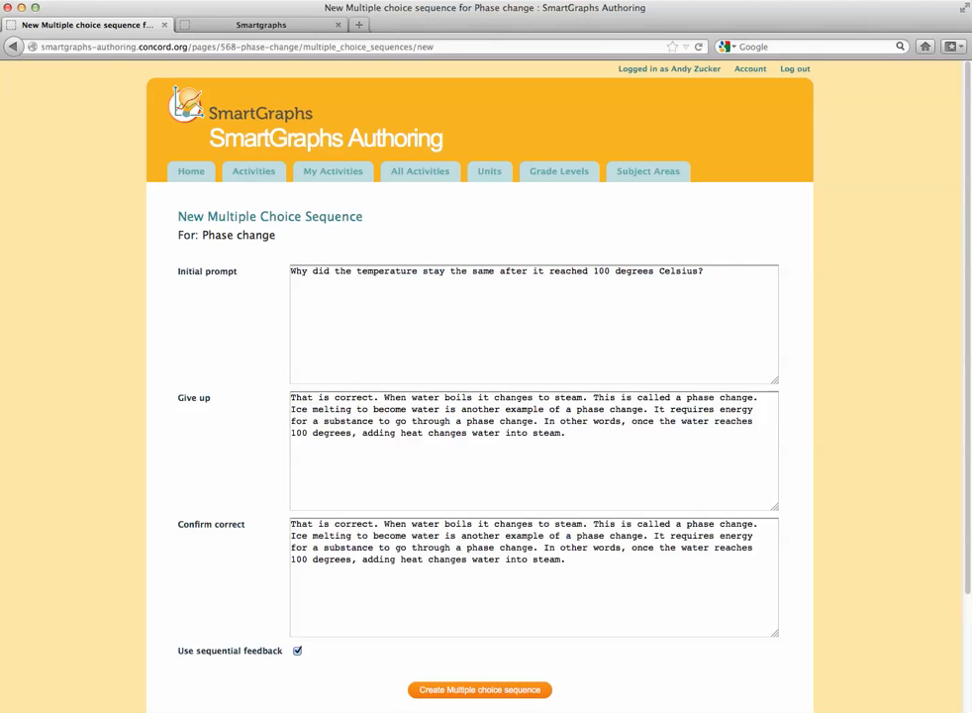
left_click_drag(566, 434, 291, 397)
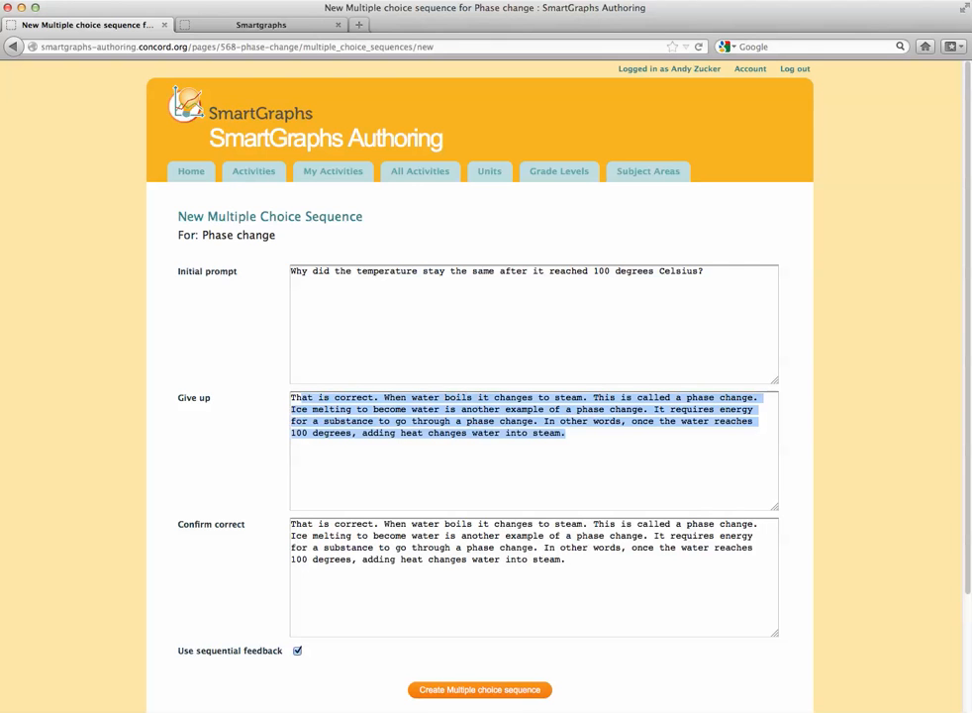
left_click_drag(566, 561, 290, 524)
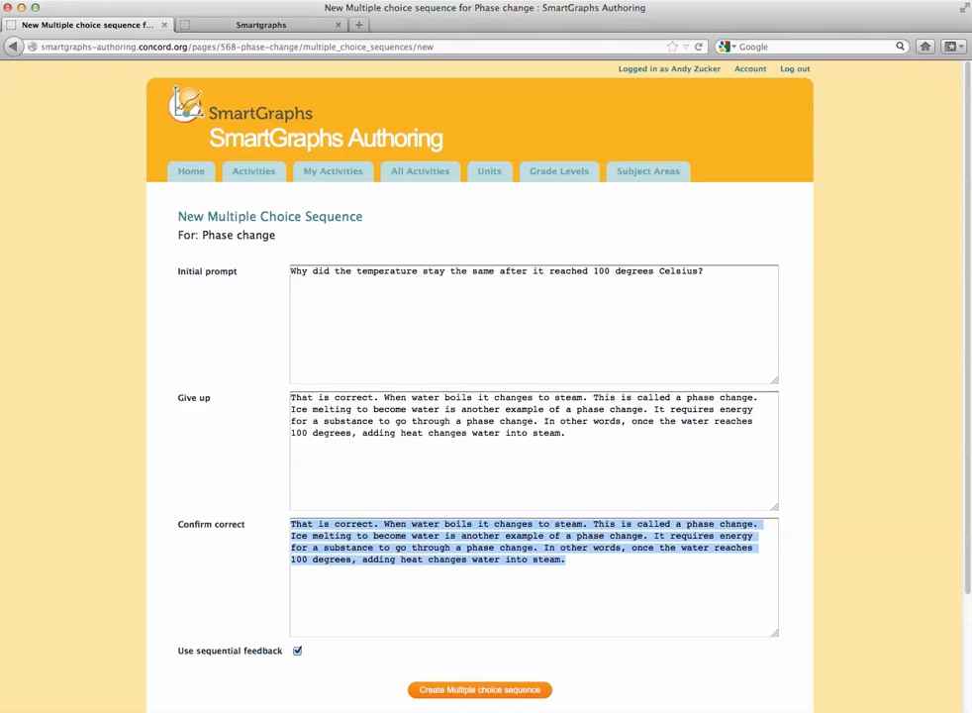
left_click(484, 536)
scroll(484, 535, "down", 3)
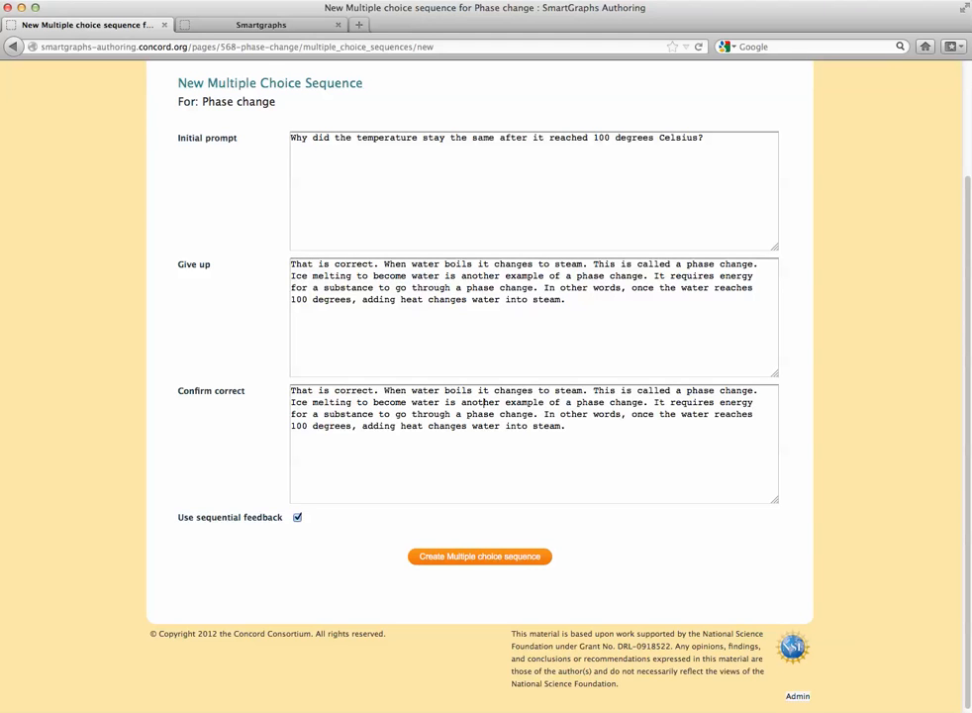
left_click(296, 517)
scroll(485, 347, "up", 1)
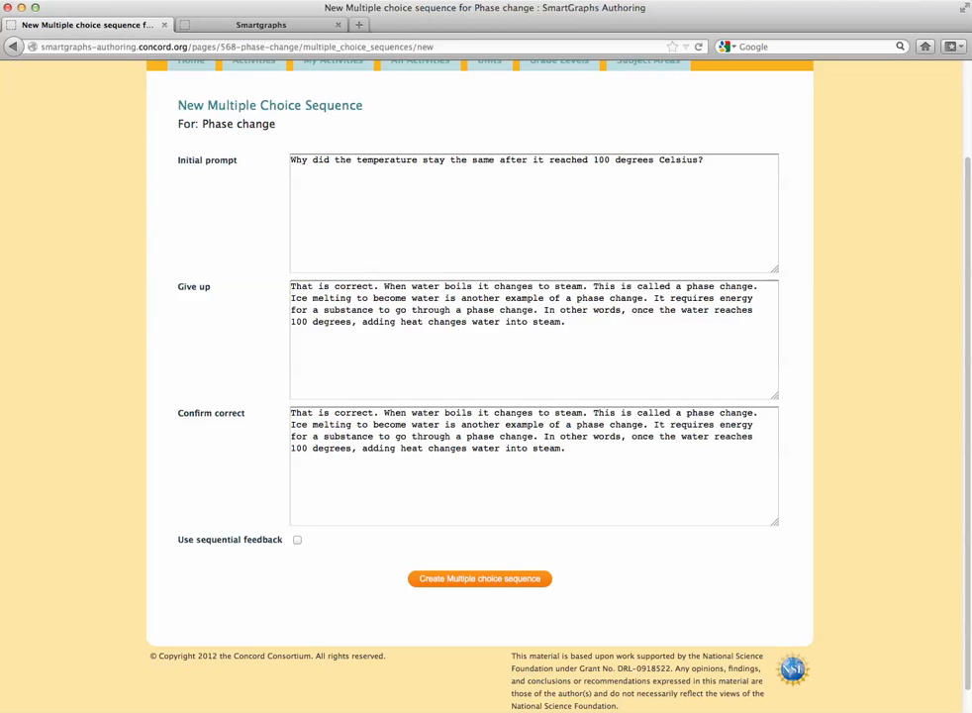
left_click(480, 580)
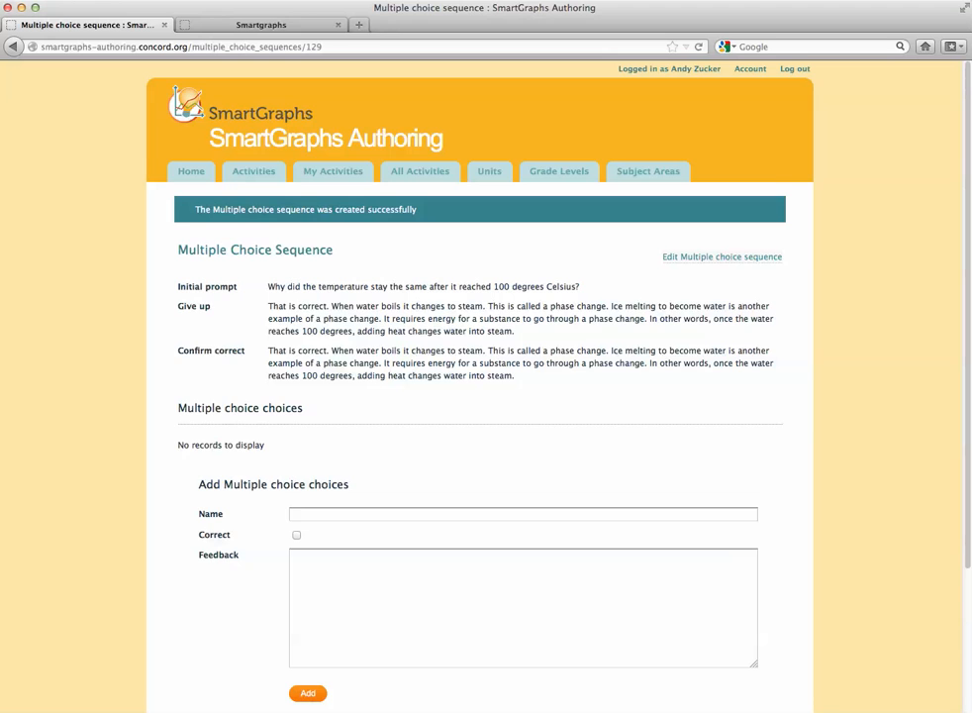
Add the choice 'The thermometer must have broken when the water boiled' with feedback 'No, the thermometer did not break. Try again.'
scroll(481, 396, "down", 2)
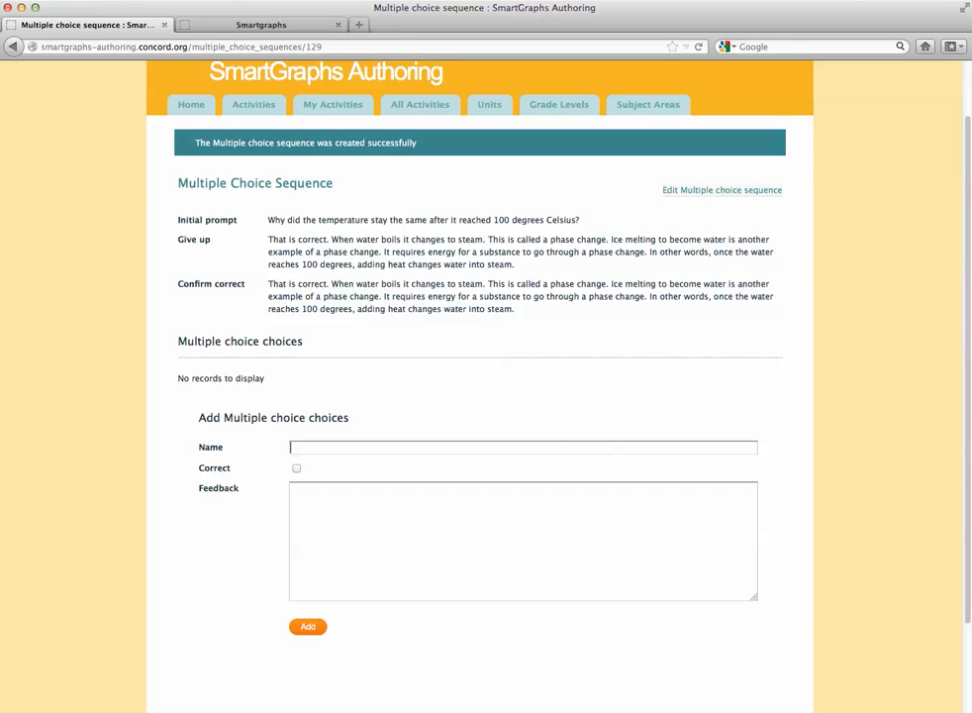
type("The thermometer must have broken when the water boiled")
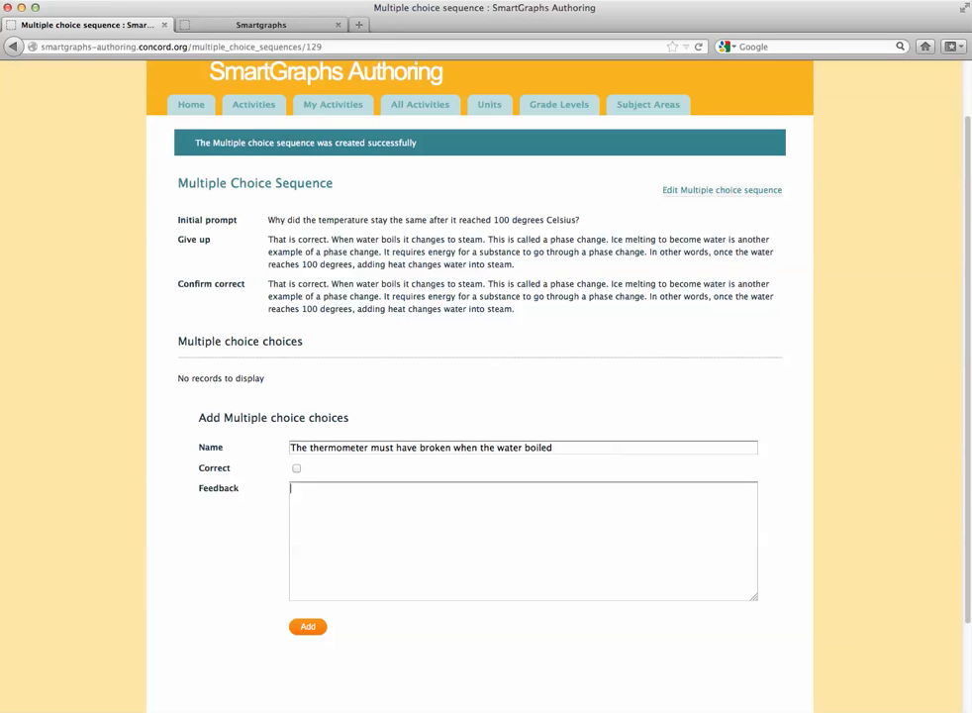
type("No, the thermometer did not break. Try again.")
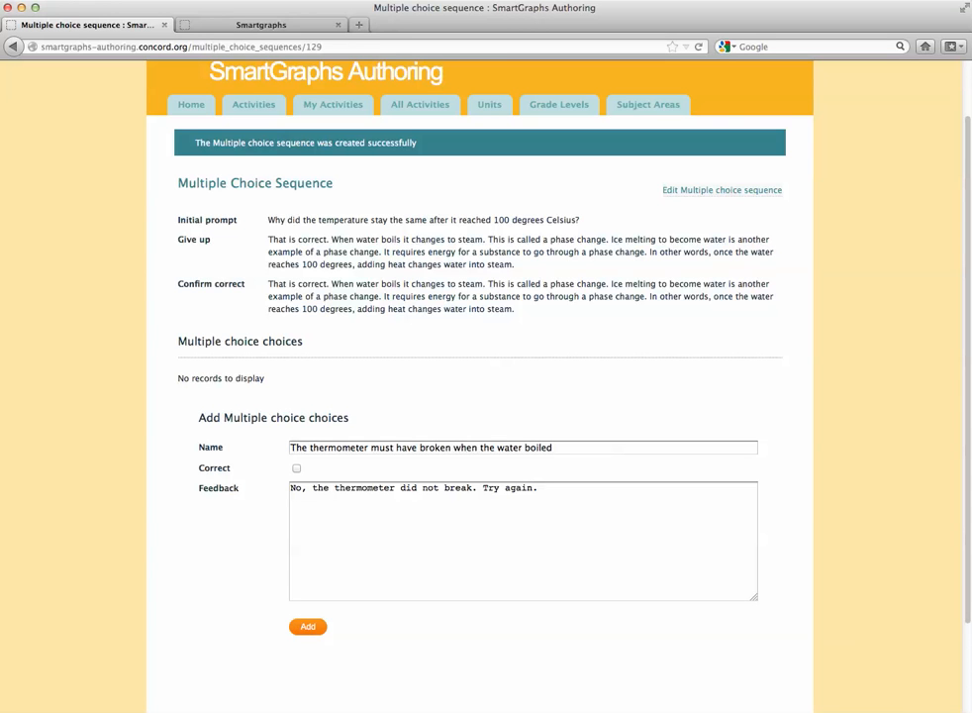
left_click(308, 626)
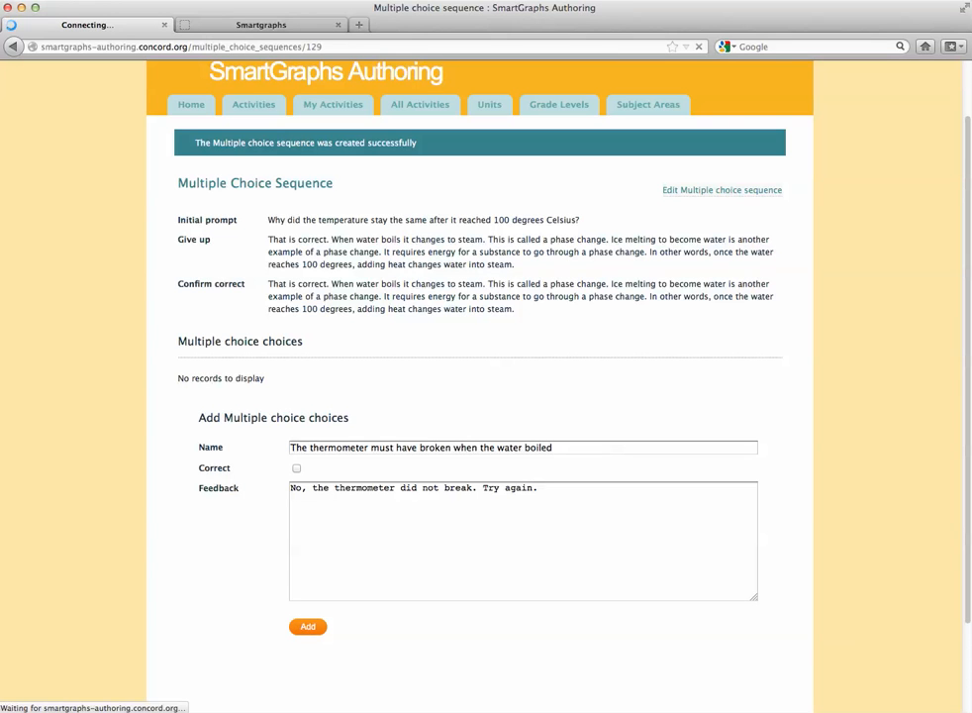
scroll(485, 396, "down", 2)
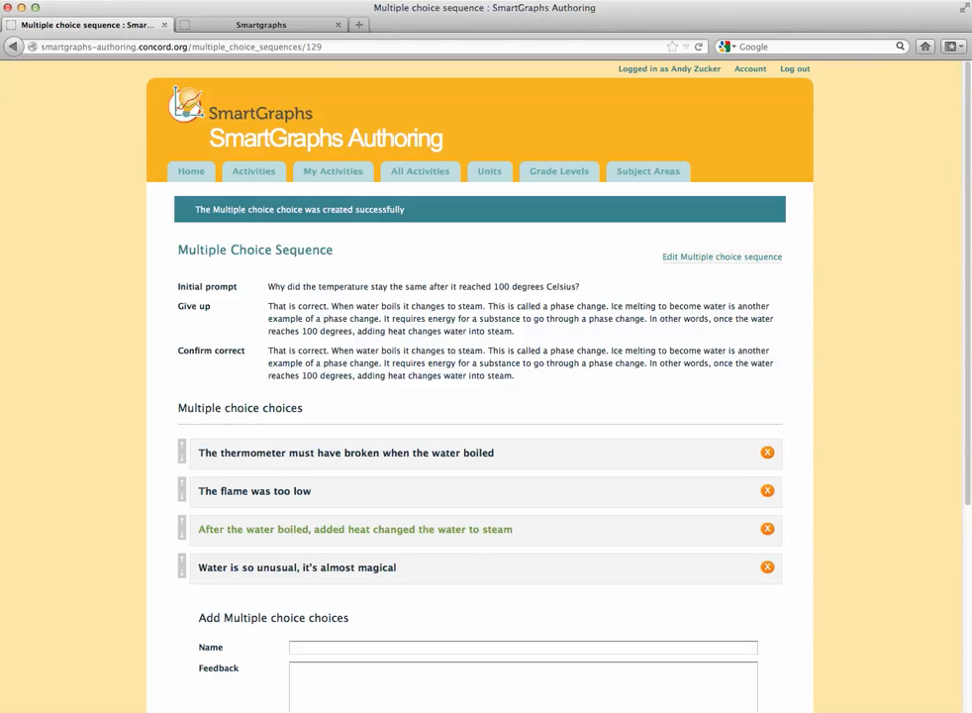
Reload the activity's author preview and run it from the Phase change page
key("ctrl+Tab")
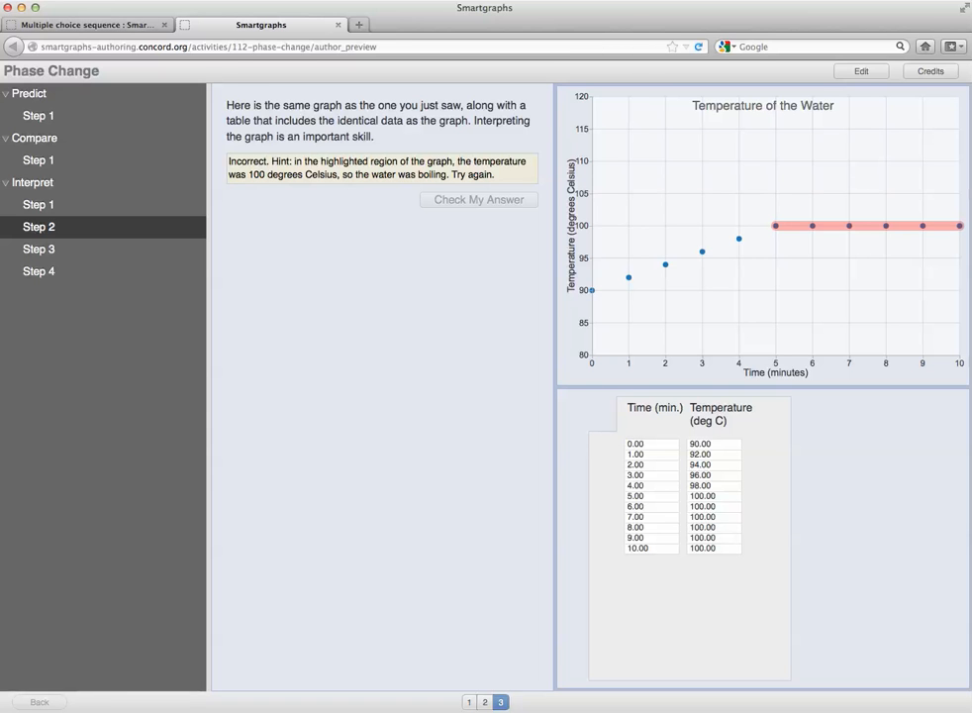
key("super+r")
key("Return")
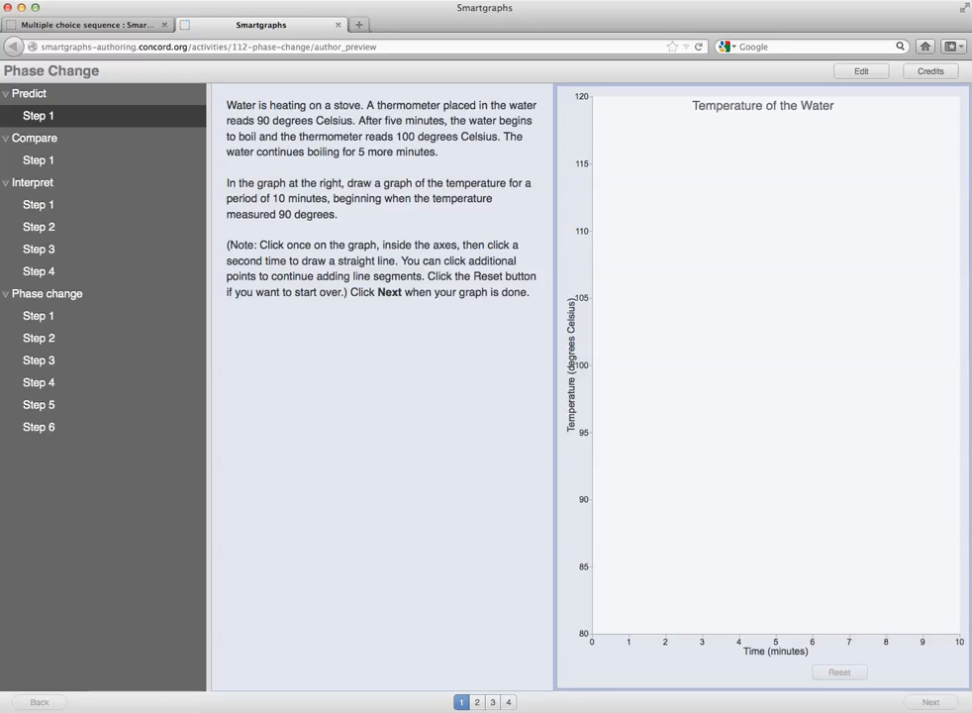
left_click(861, 71)
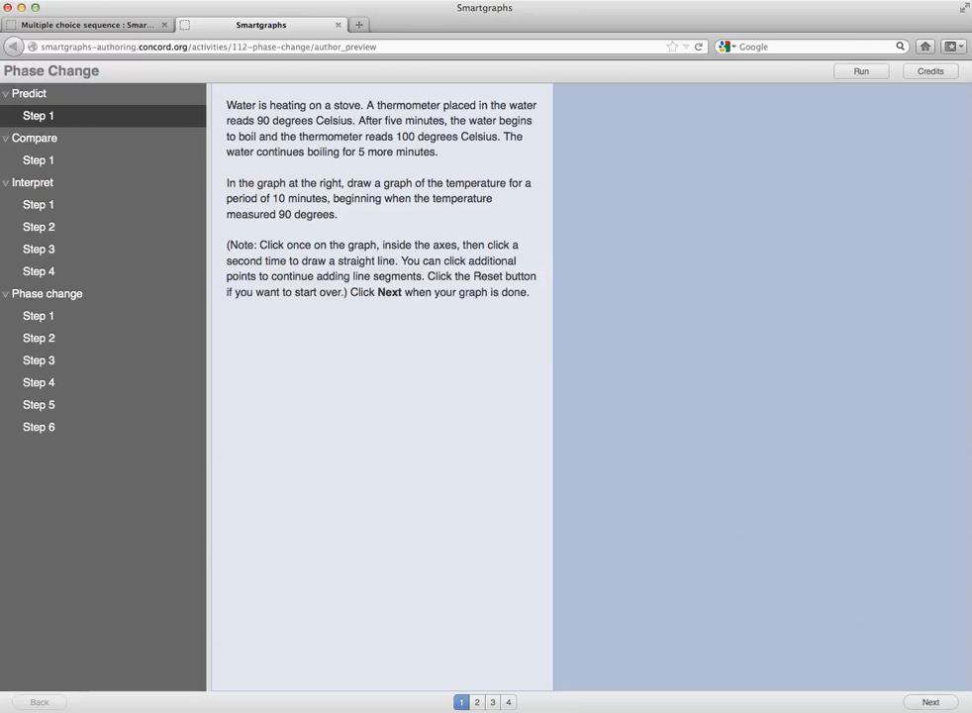
left_click(46, 294)
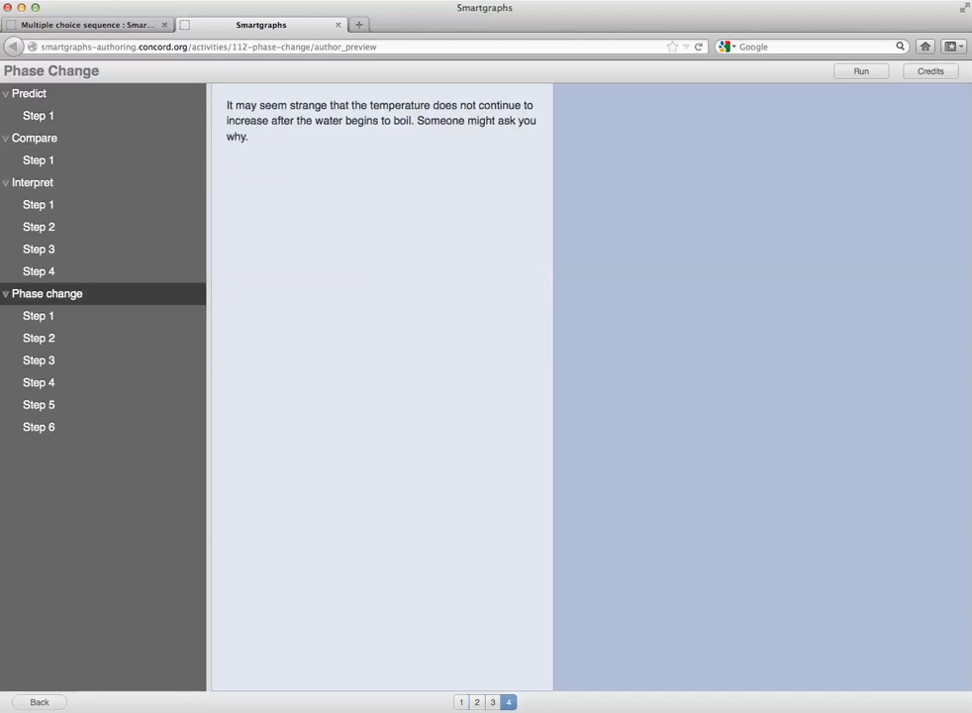
left_click(862, 71)
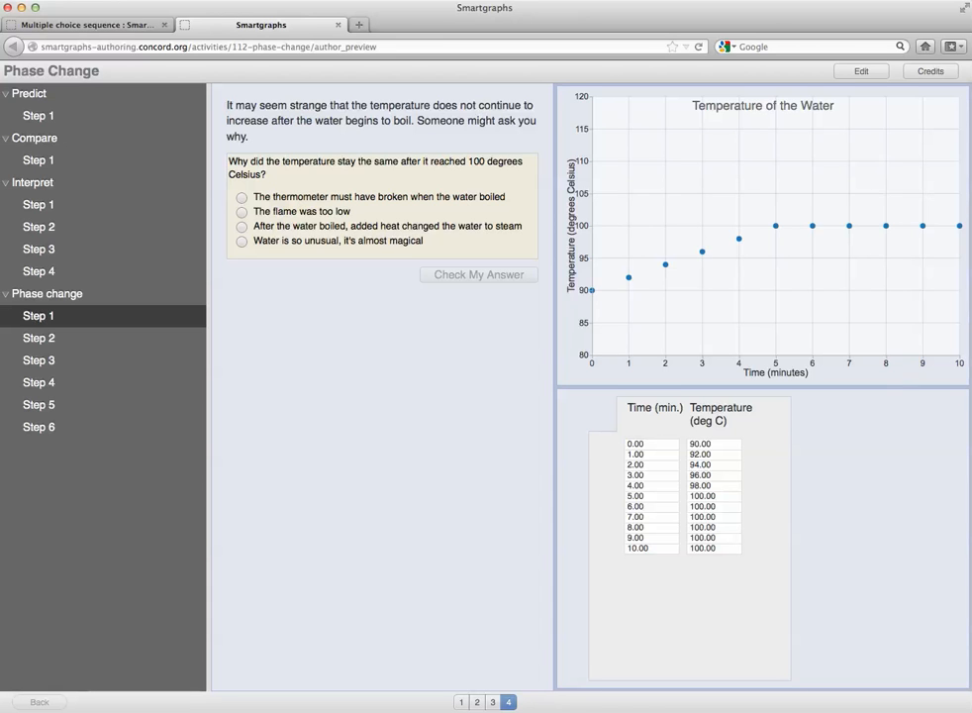
Test the multiple choice question by checking 'The flame was too low' and then 'After the water boiled, added heat changed the water to steam'
left_click(242, 212)
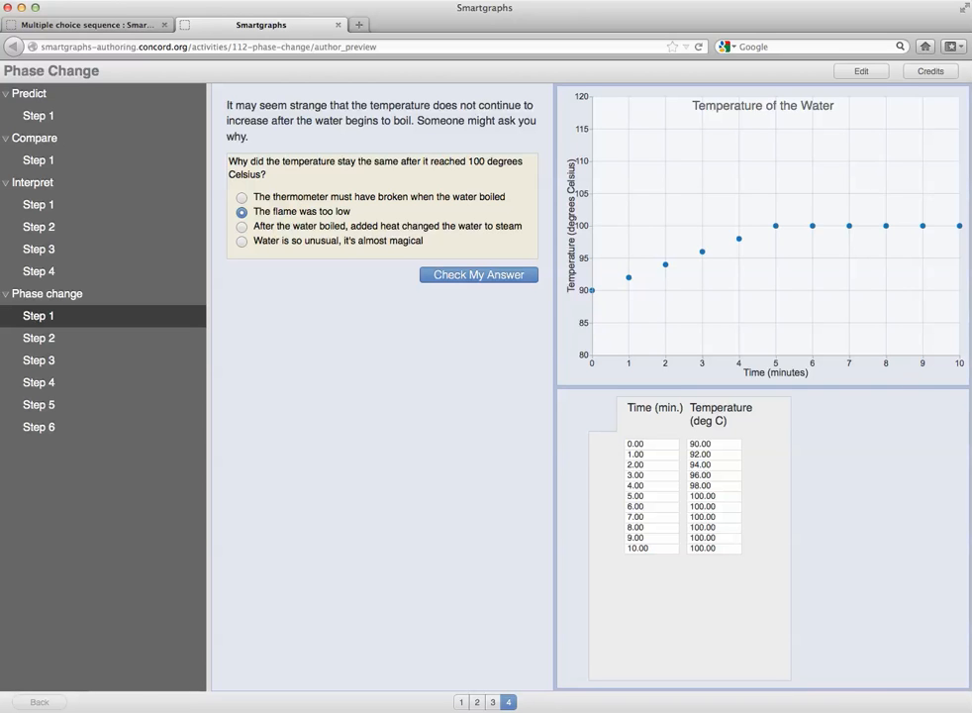
left_click(479, 275)
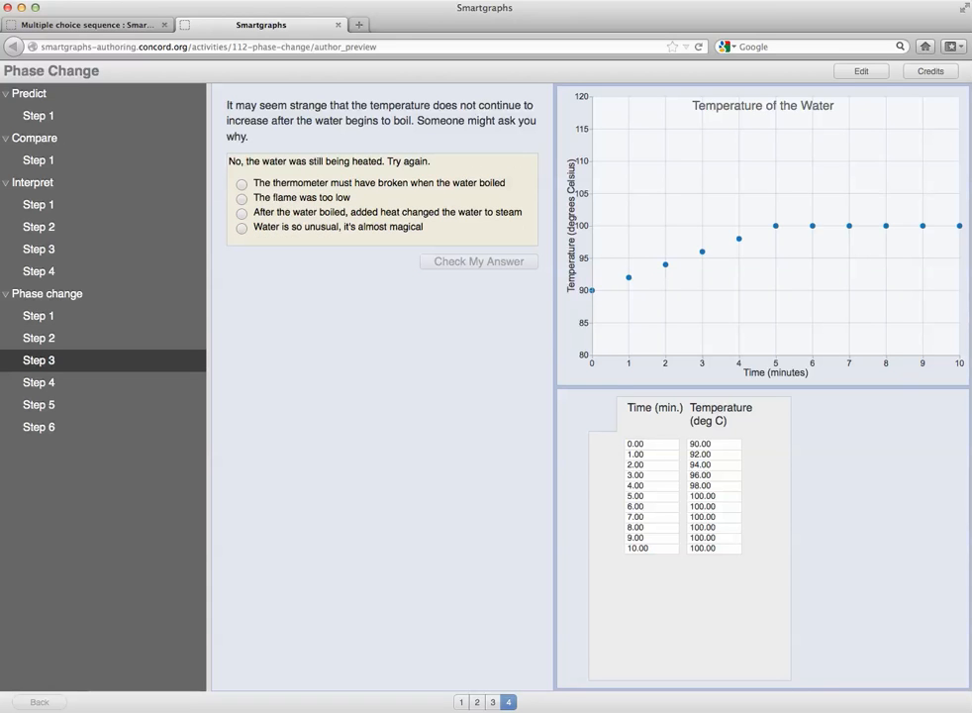
left_click(242, 214)
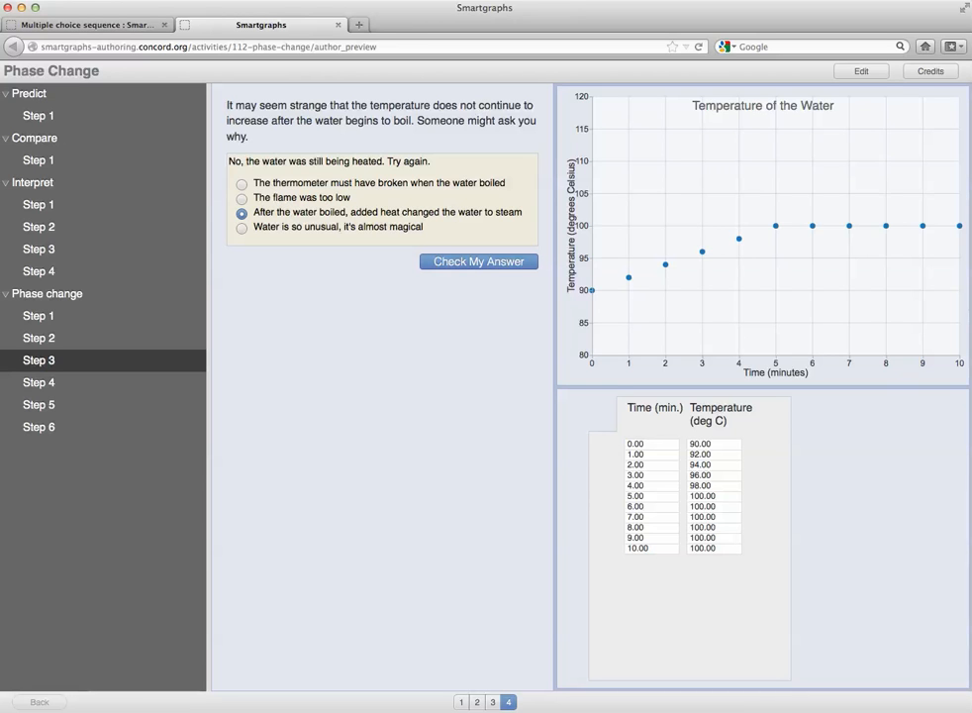
left_click(479, 263)
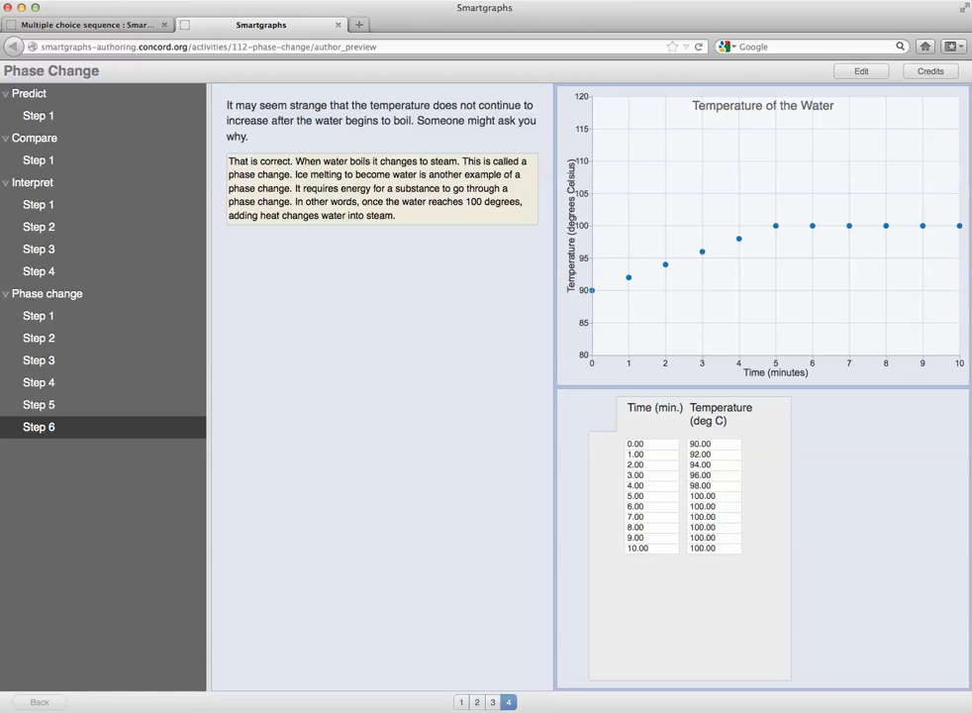
Copy the Phase Change activity's student-view link, load it in place of the author preview, and select its address
left_click(87, 25)
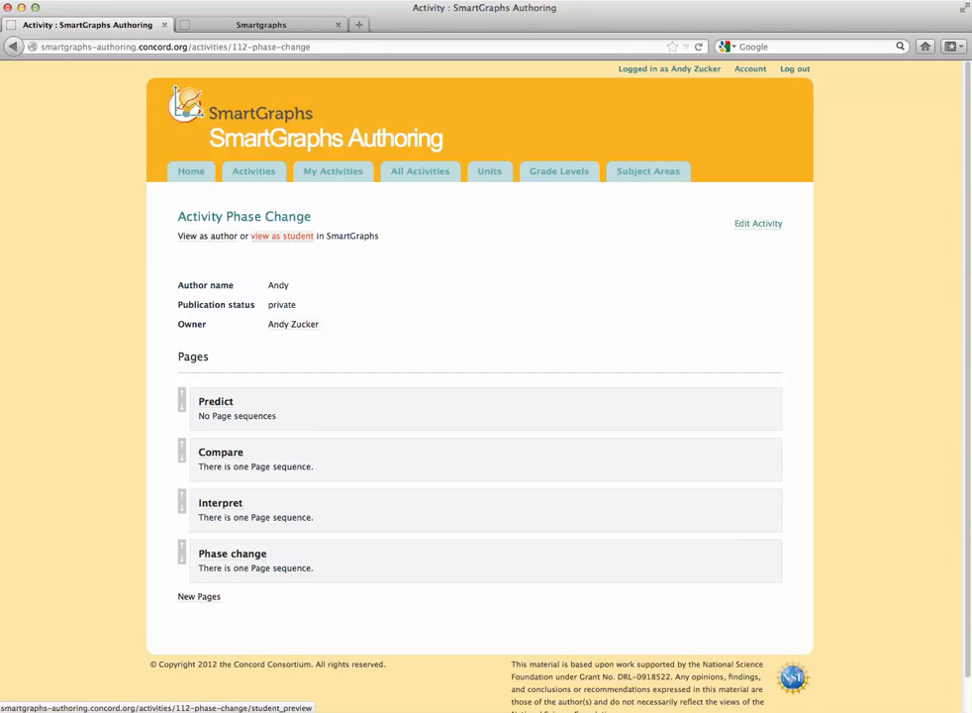
right_click(285, 237)
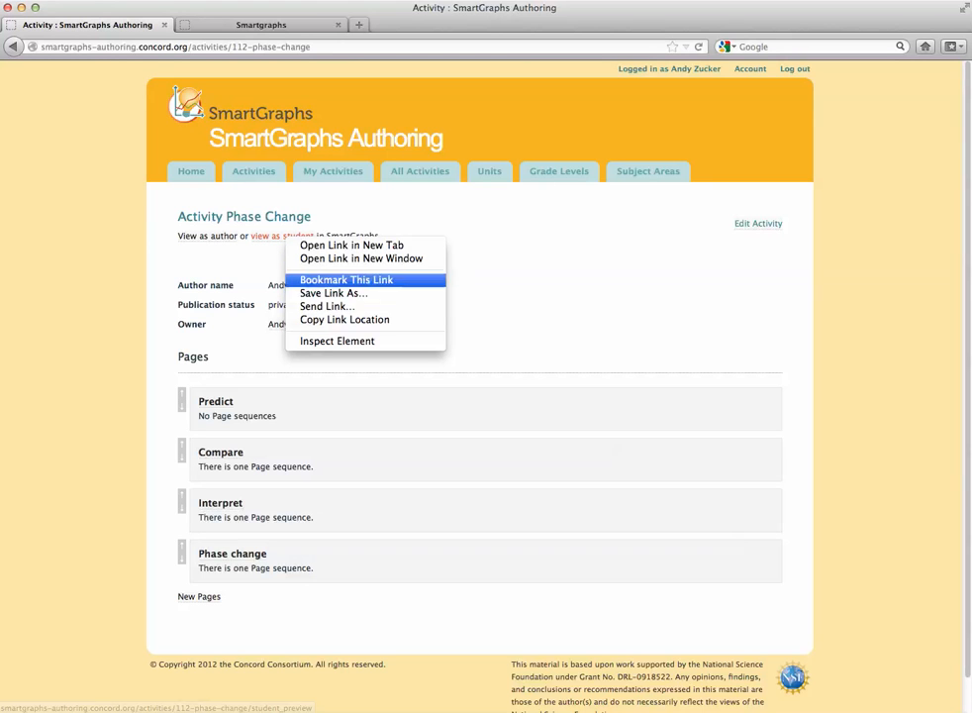
left_click(341, 319)
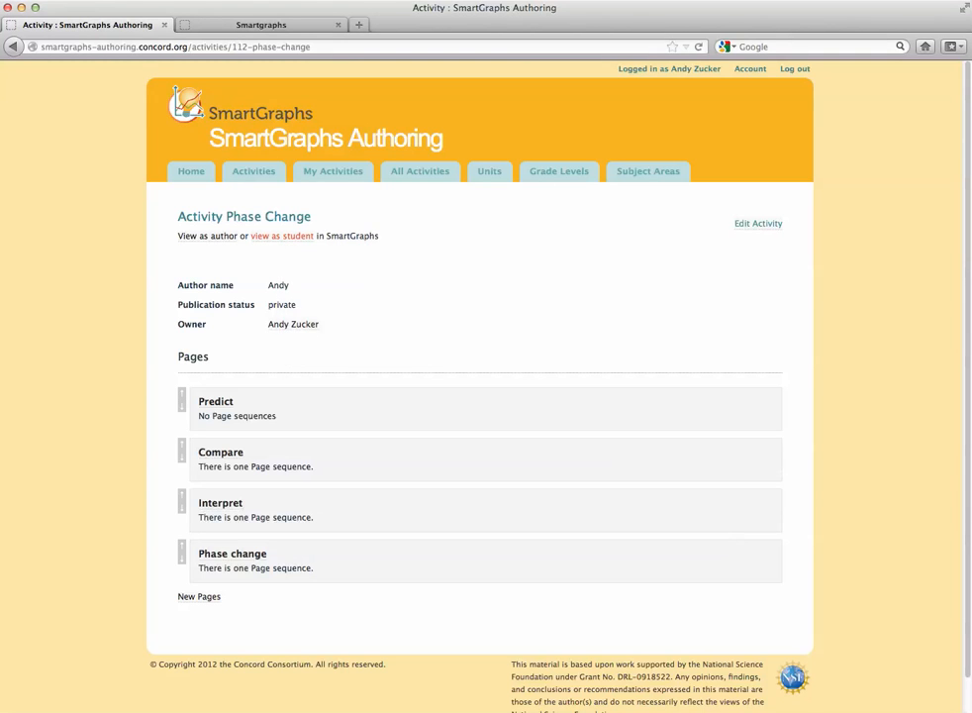
left_click(257, 25)
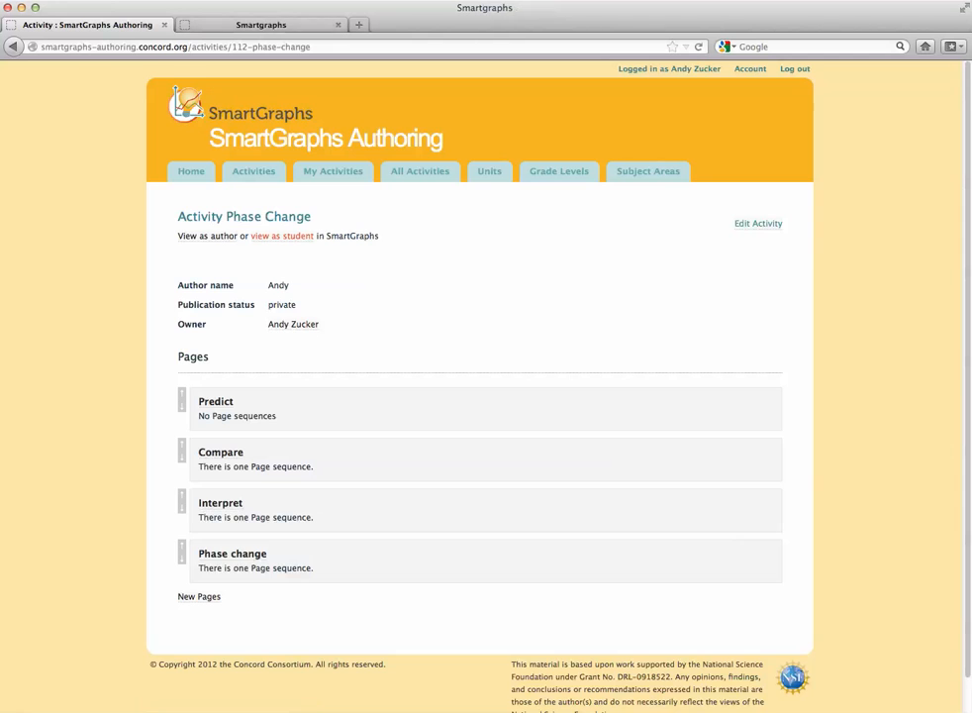
left_click_drag(380, 46, 37, 47)
key("super+v")
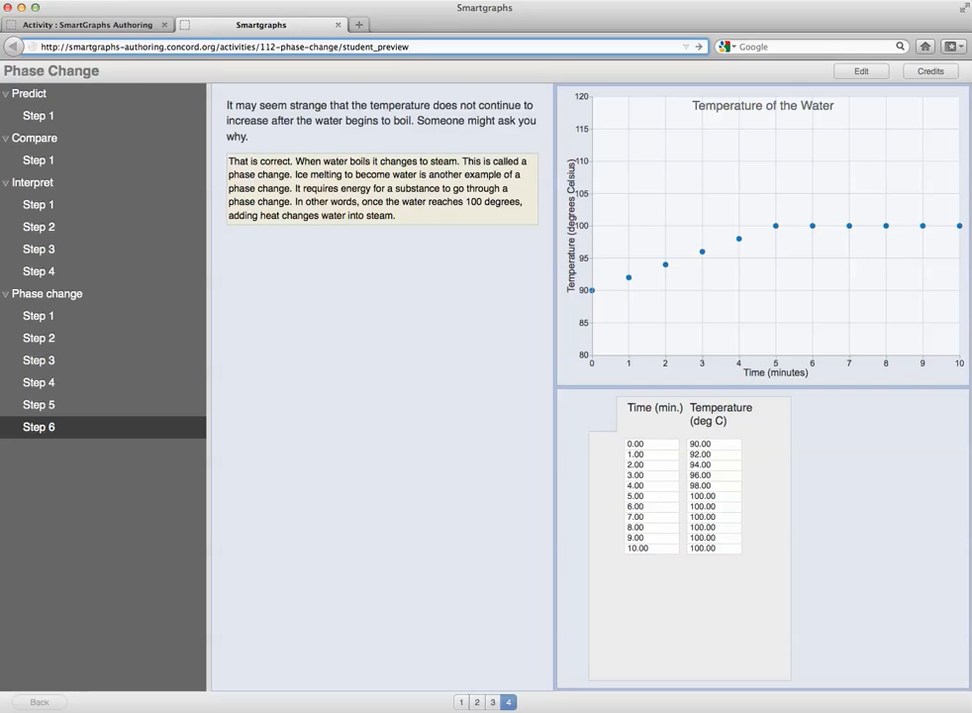
key("Return")
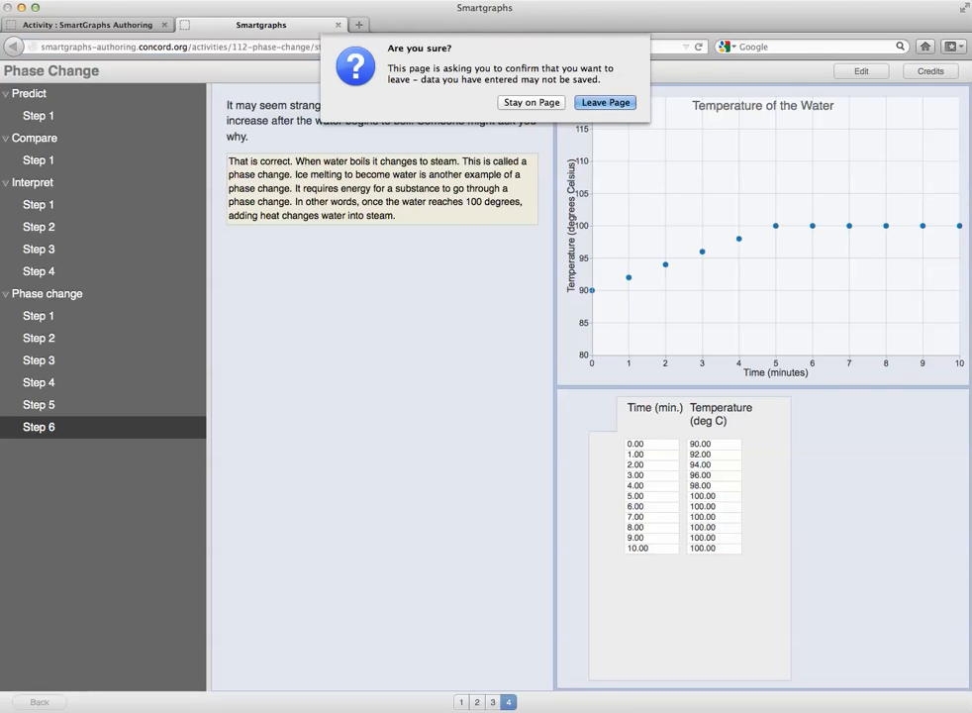
key("Return")
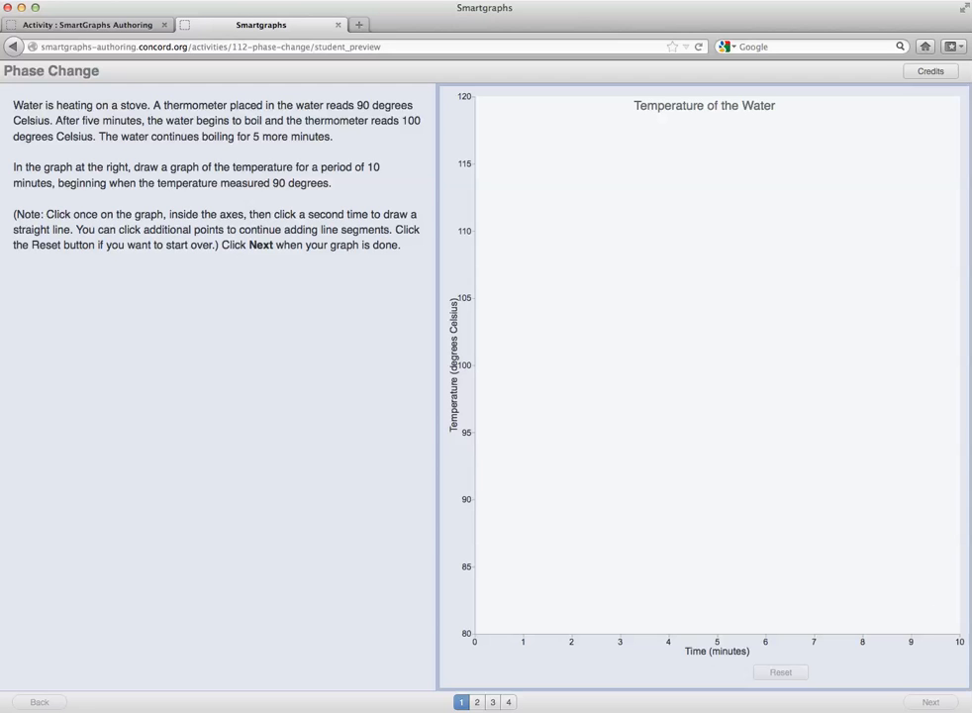
key("super+l")
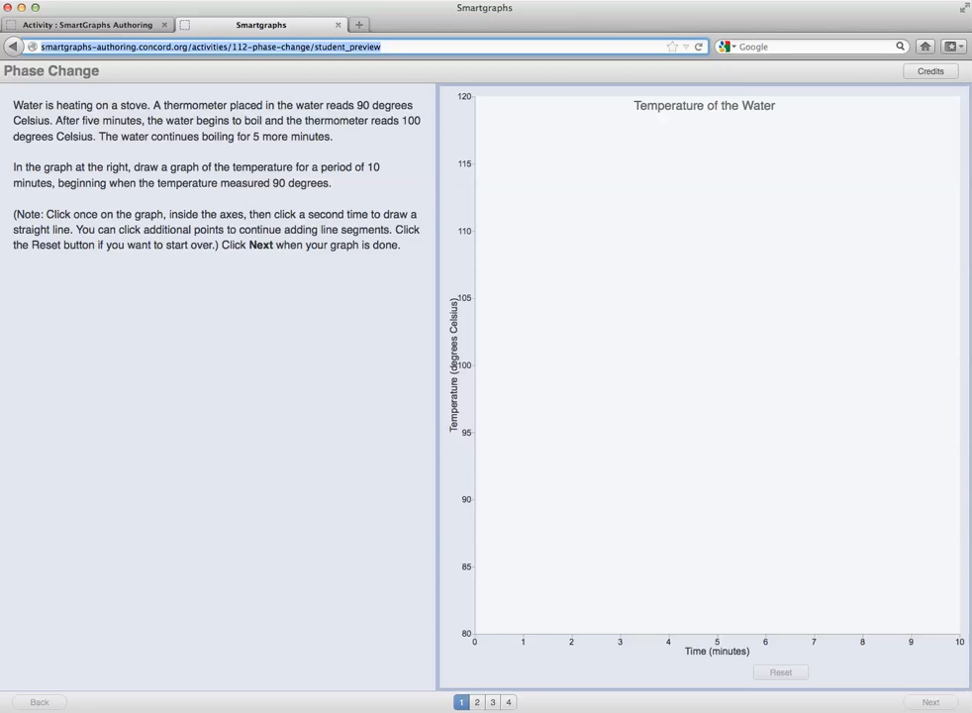